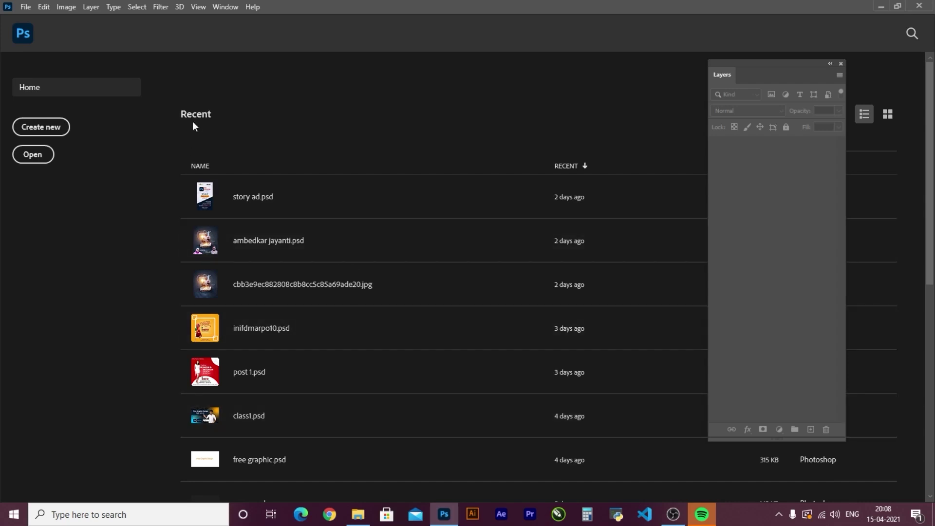
# Step: Collapse the floating Layers panel and look through the list of recent files
pyautogui.scroll(-3, 319, 412)
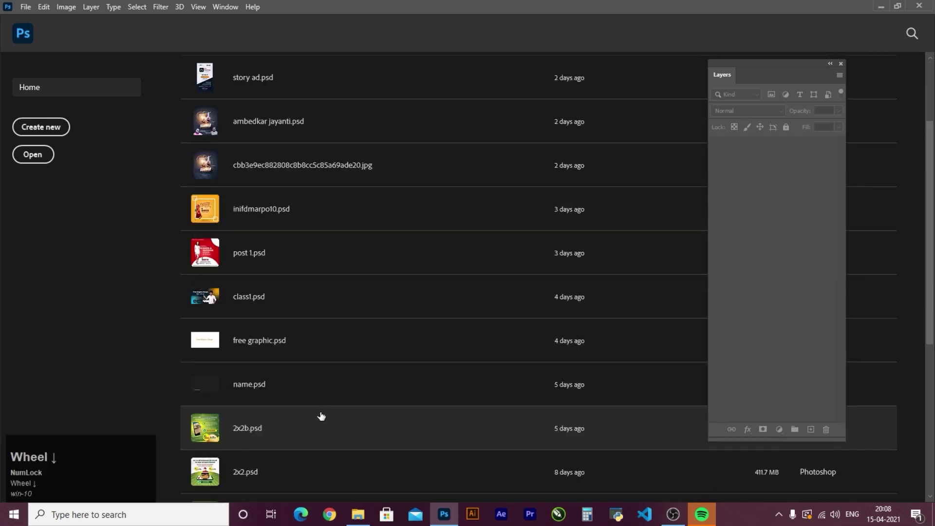
pyautogui.click(830, 63)
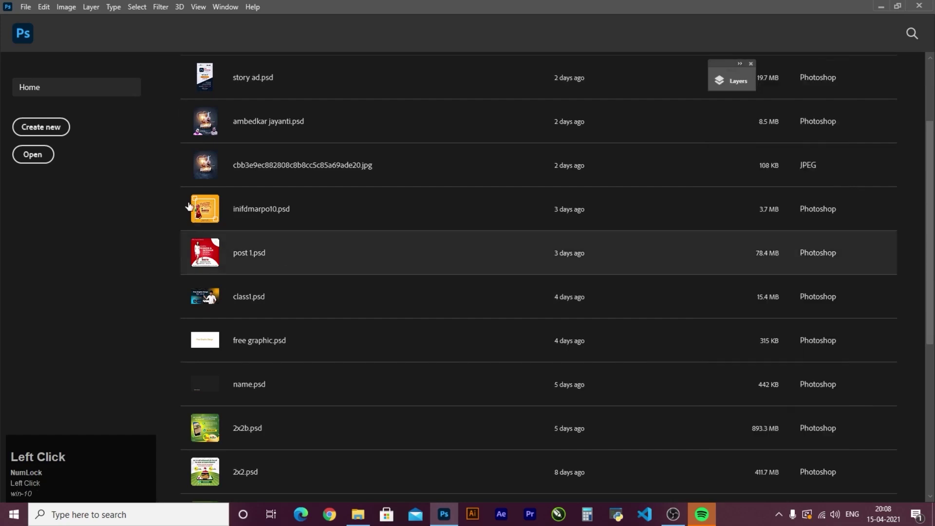
pyautogui.scroll(3, 319, 209)
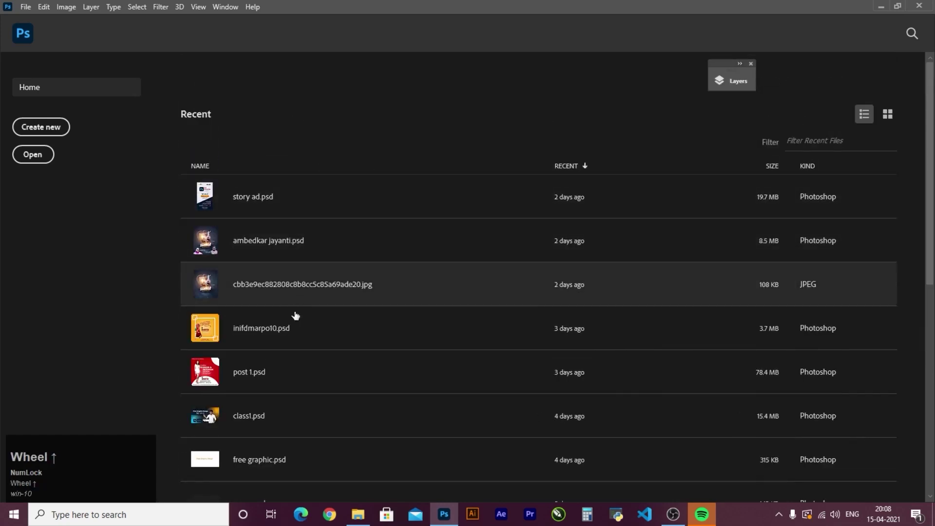
pyautogui.scroll(-5, 292, 310)
pyautogui.scroll(5, 302, 323)
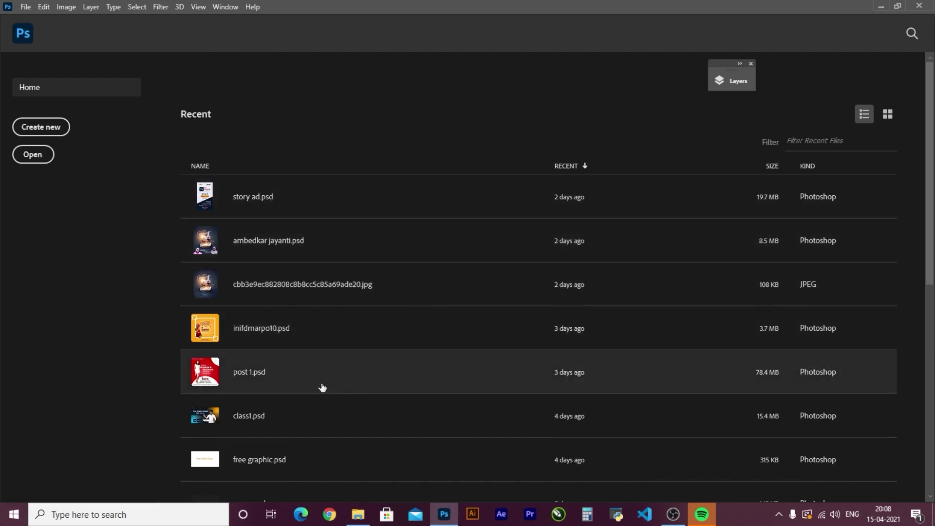
pyautogui.scroll(-4, 323, 388)
pyautogui.scroll(4, 311, 389)
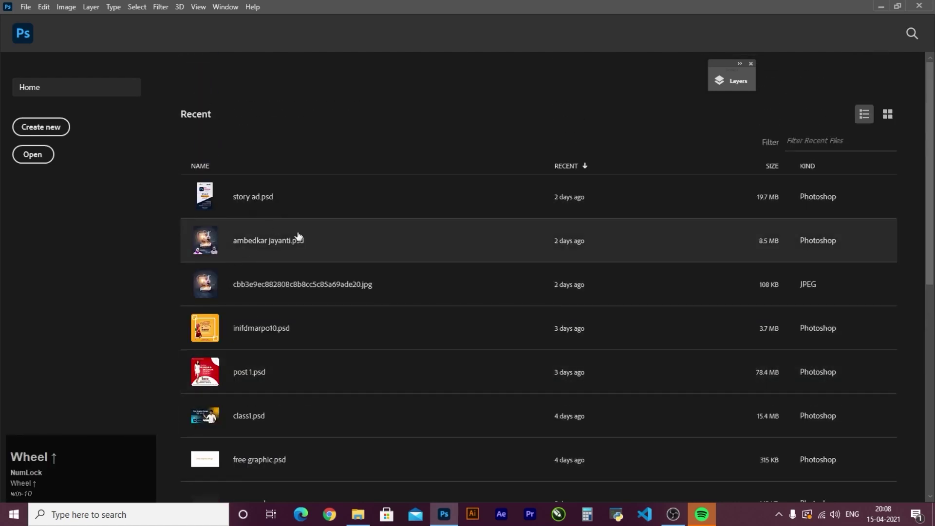
# Step: Start a new document and set both its width and height to 1080 pixels
pyautogui.click(55, 131)
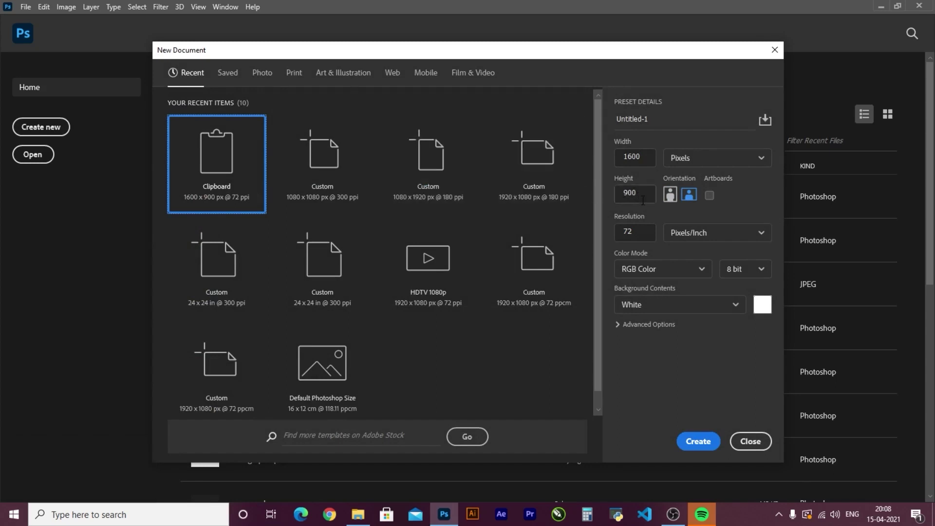
pyautogui.moveTo(650, 156); pyautogui.dragTo(594, 161)
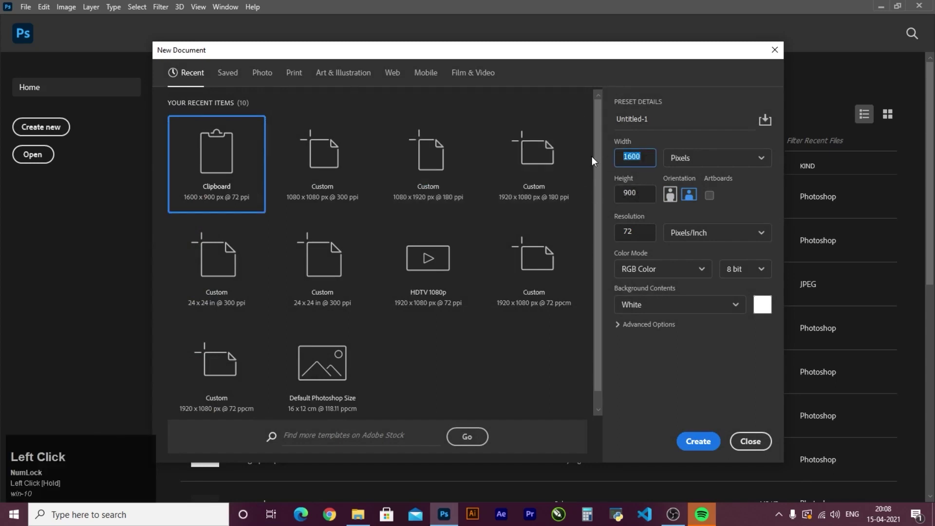
pyautogui.write('1080')
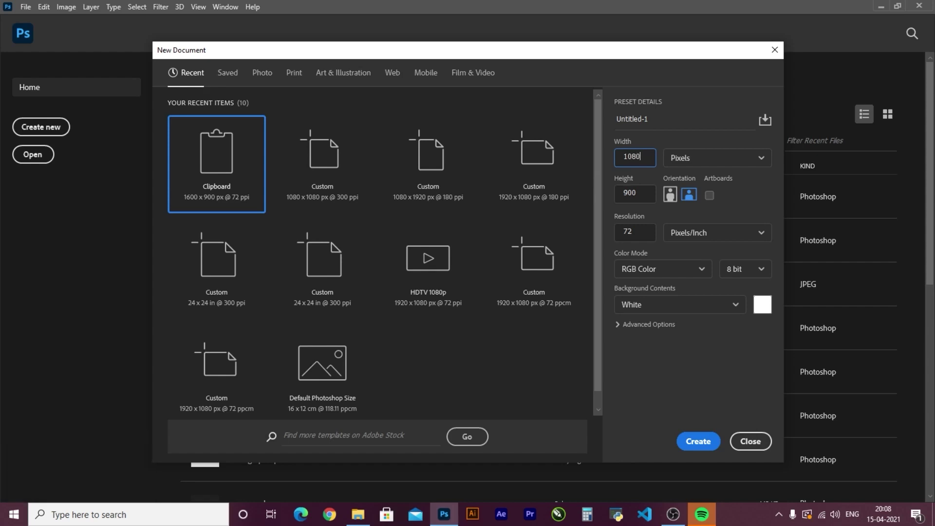
pyautogui.moveTo(648, 193); pyautogui.dragTo(588, 194)
pyautogui.write('1')
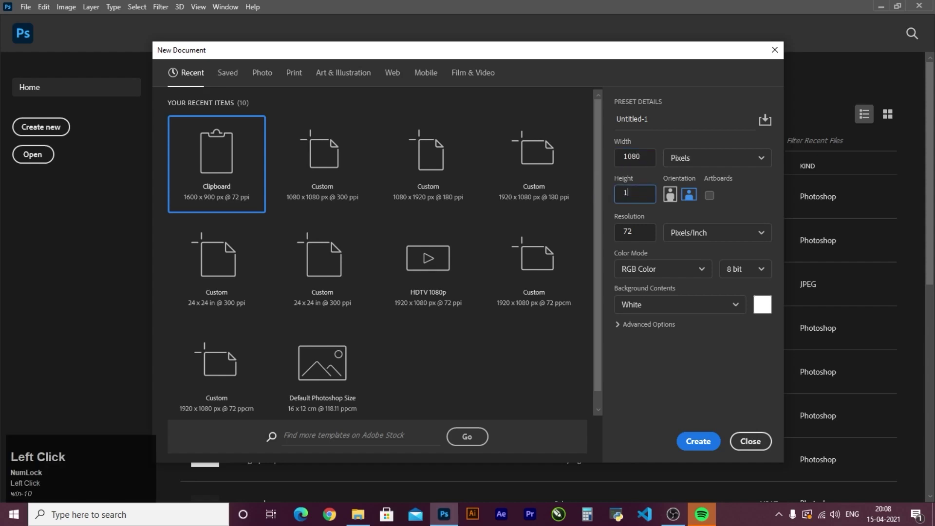
pyautogui.write('080')
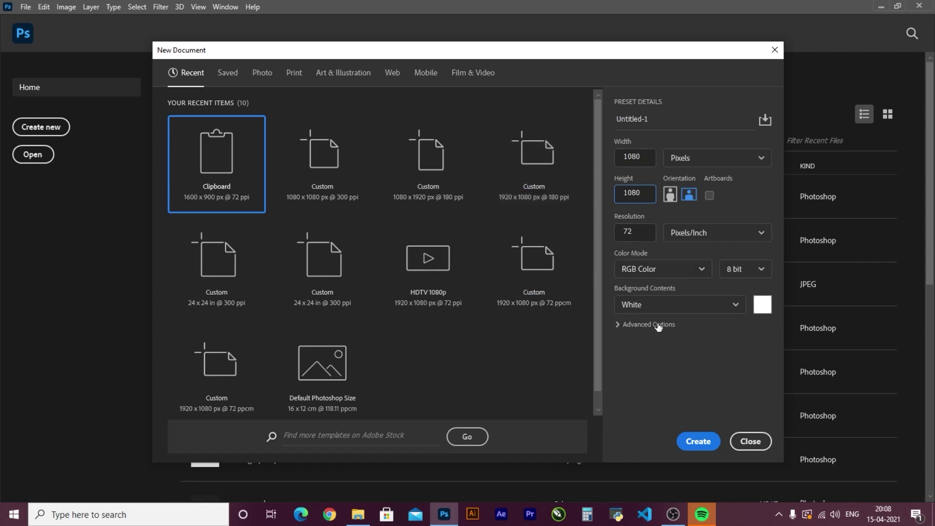
# Step: Name the new document class2 and create it
pyautogui.click(665, 120)
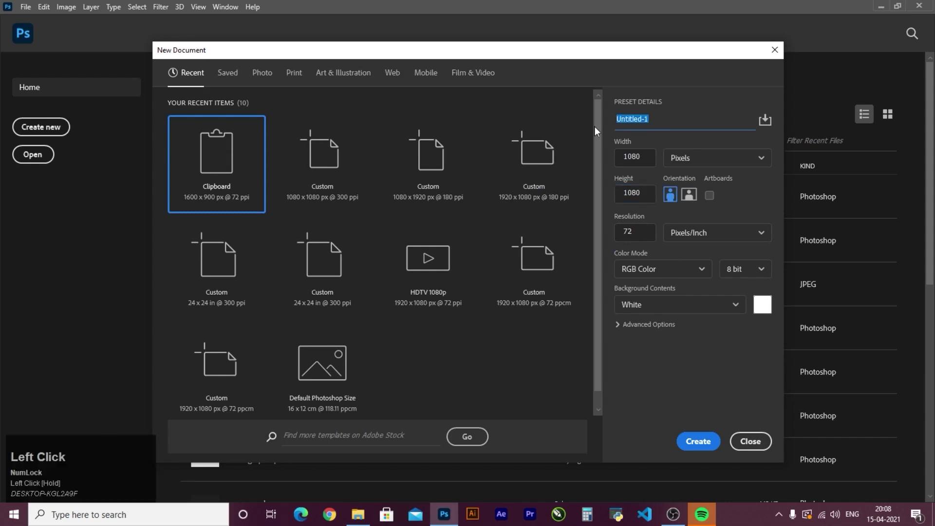
pyautogui.write('class')
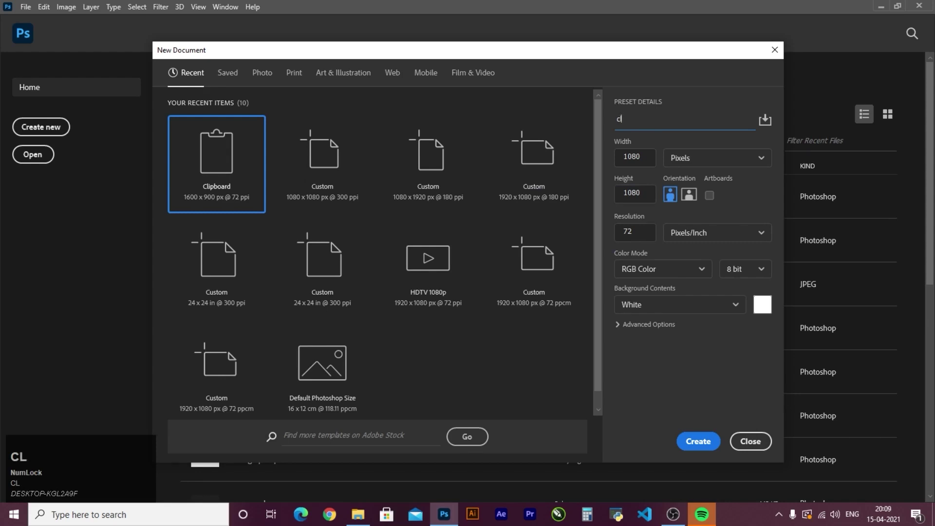
pyautogui.write('2')
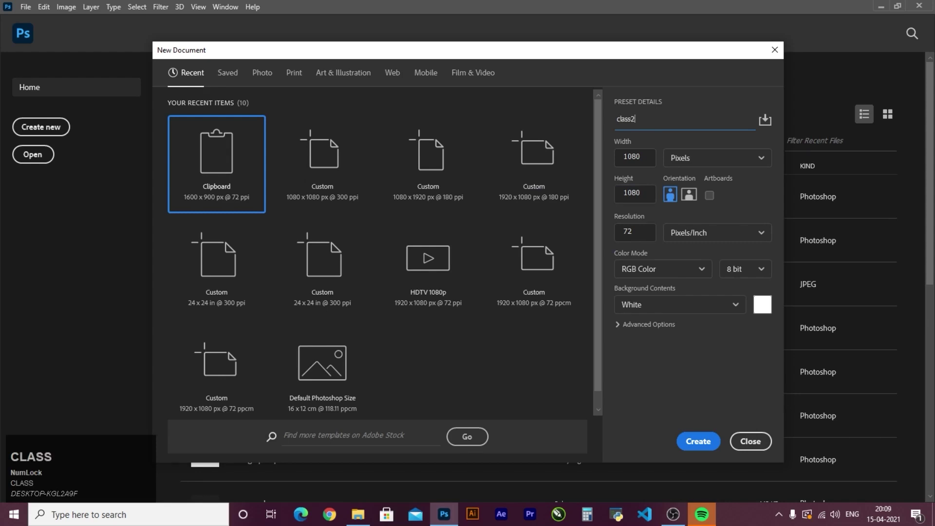
pyautogui.click(692, 444)
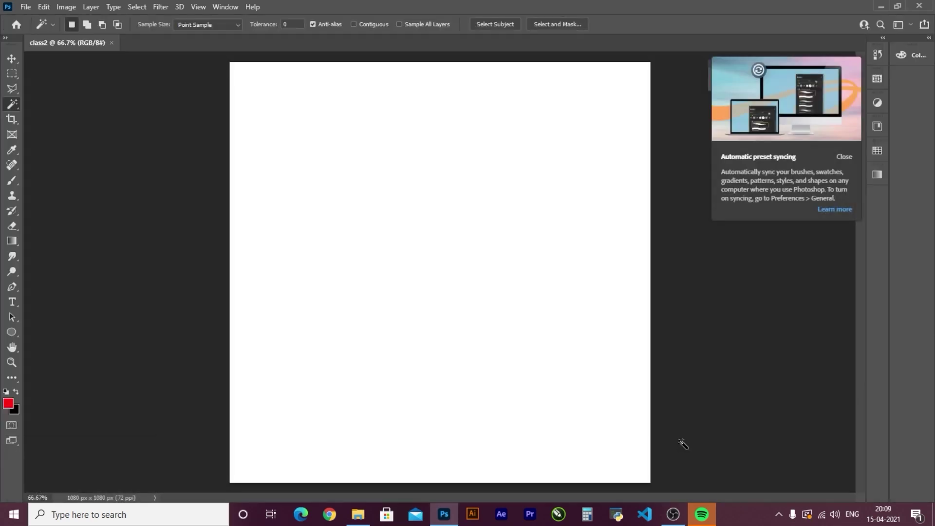
# Step: Dismiss the preset syncing notice and expand the floating Layers panel beside the canvas
pyautogui.click(845, 156)
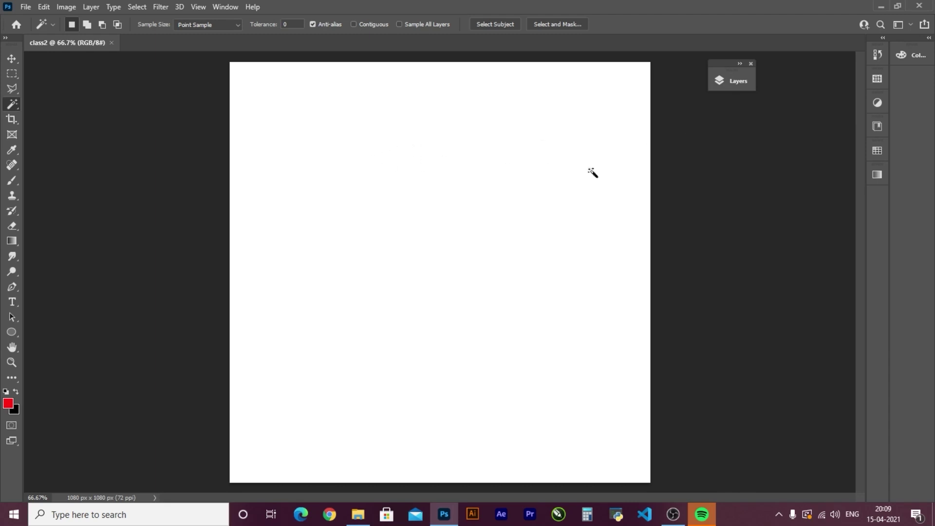
pyautogui.click(740, 65)
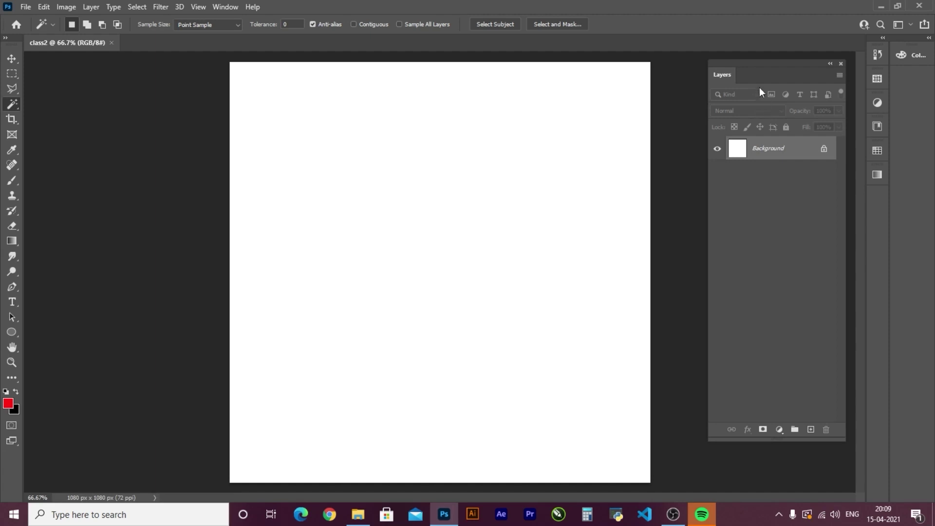
pyautogui.moveTo(787, 62); pyautogui.dragTo(787, 59)
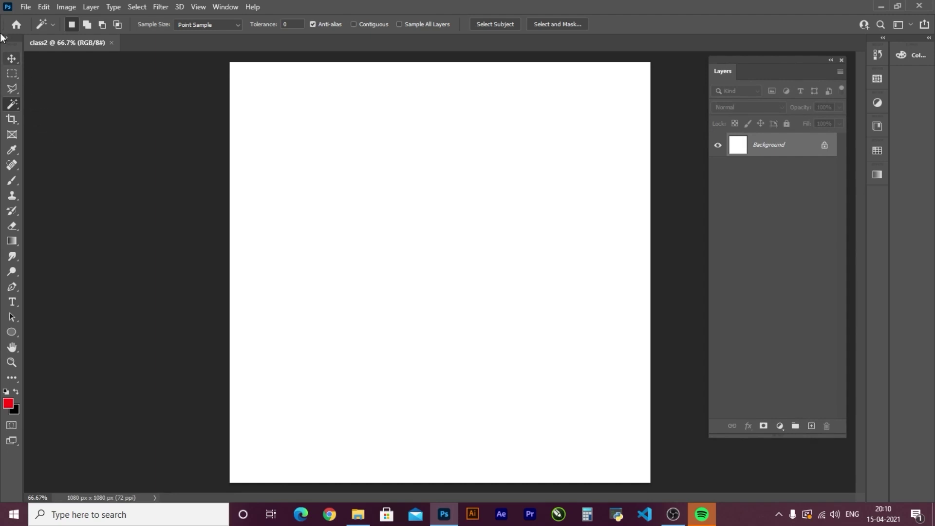
# Step: Choose the Rectangular Marquee tool and draw a series of rectangular selections, each replacing the previous one, on the upper half of the canvas
pyautogui.click(12, 73)
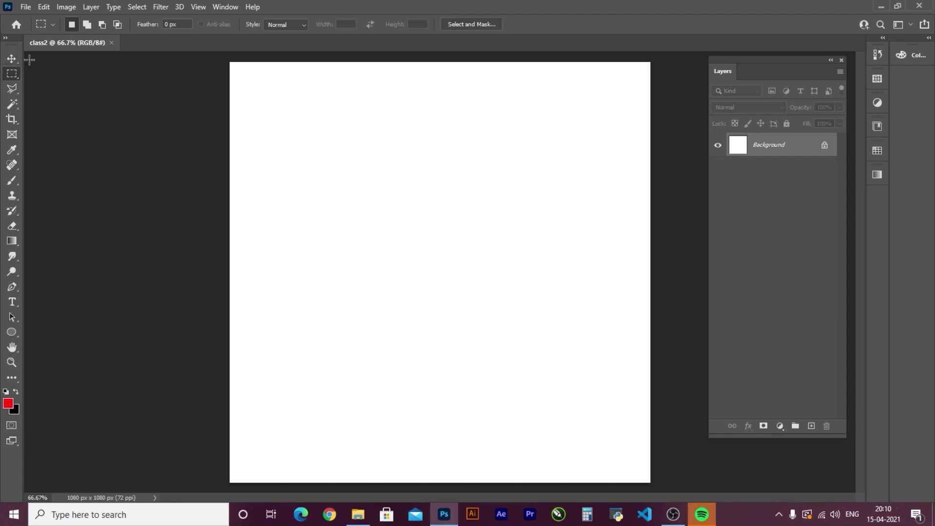
pyautogui.click(14, 63)
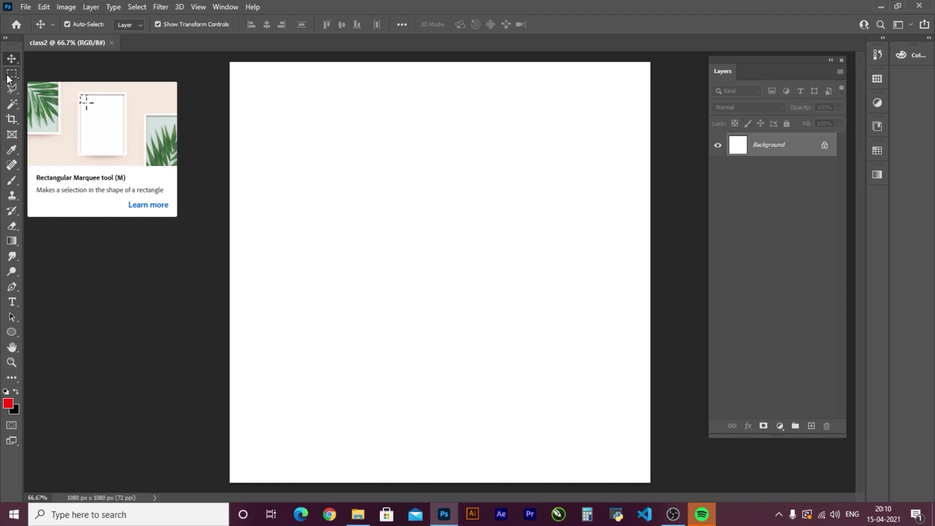
pyautogui.click(12, 78)
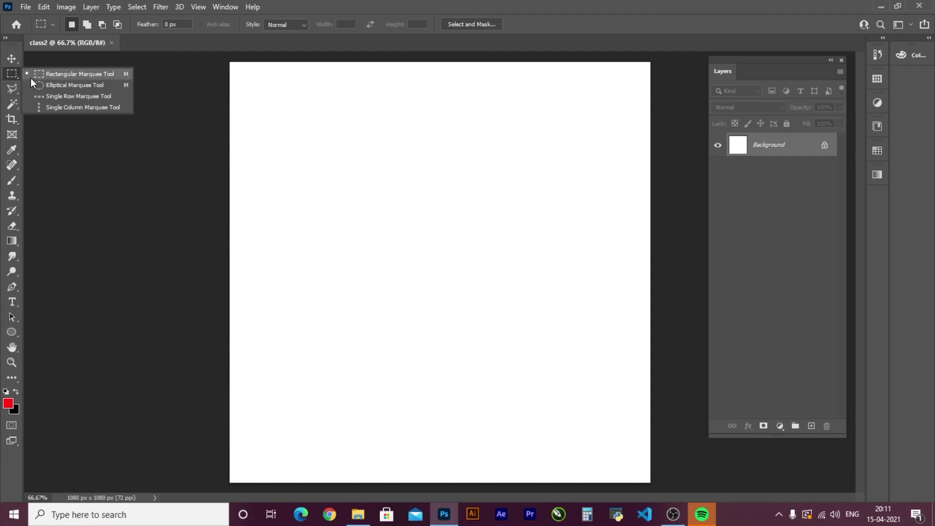
pyautogui.click(33, 76)
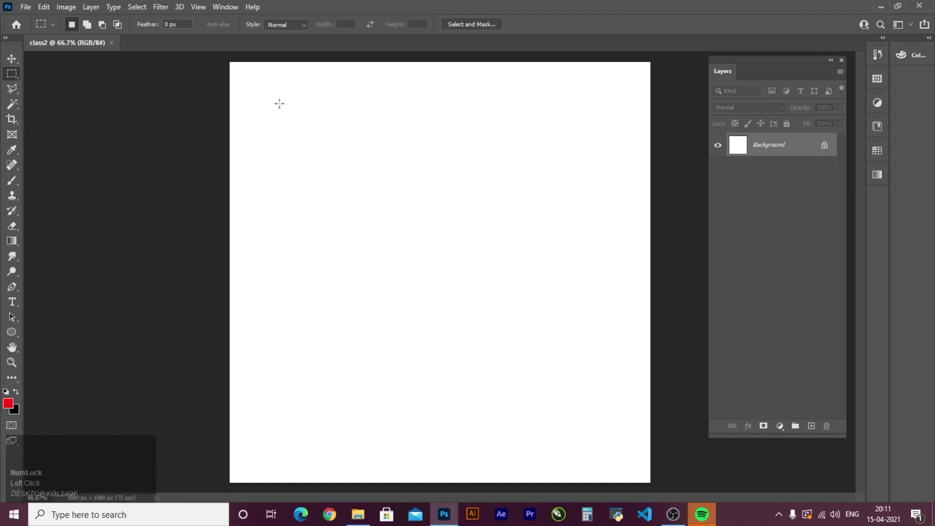
pyautogui.moveTo(268, 96); pyautogui.dragTo(386, 258)
pyautogui.moveTo(415, 95); pyautogui.dragTo(535, 254)
pyautogui.moveTo(287, 88); pyautogui.dragTo(420, 252)
pyautogui.moveTo(528, 95); pyautogui.dragTo(415, 272)
pyautogui.moveTo(281, 110); pyautogui.dragTo(379, 246)
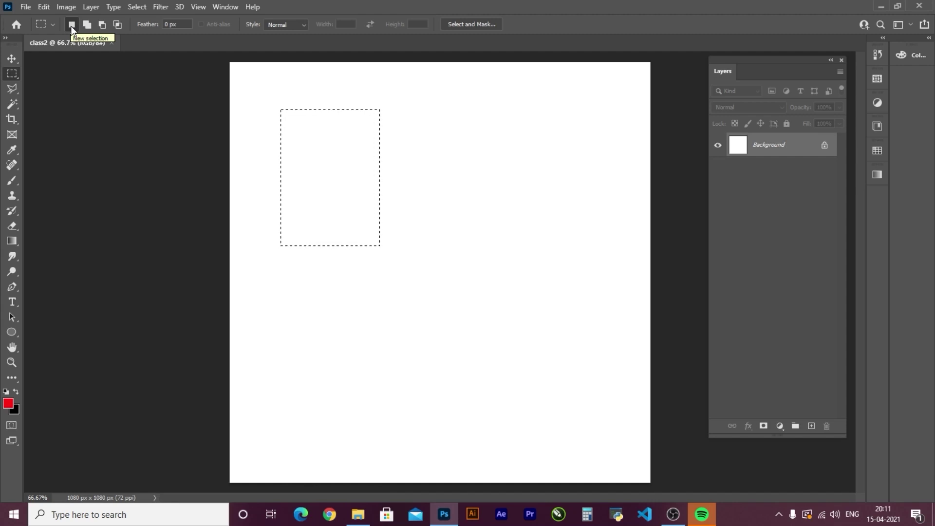
# Step: Replace the small selection with successive larger rectangular ones, ending with a big rectangle across the middle of the canvas
pyautogui.moveTo(271, 86); pyautogui.dragTo(478, 352)
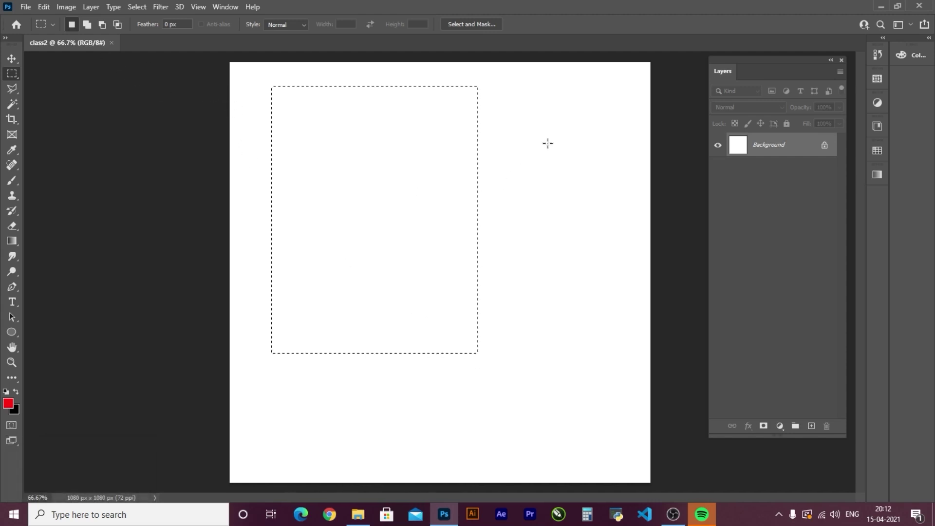
pyautogui.moveTo(579, 118); pyautogui.dragTo(372, 378)
pyautogui.moveTo(280, 115); pyautogui.dragTo(512, 382)
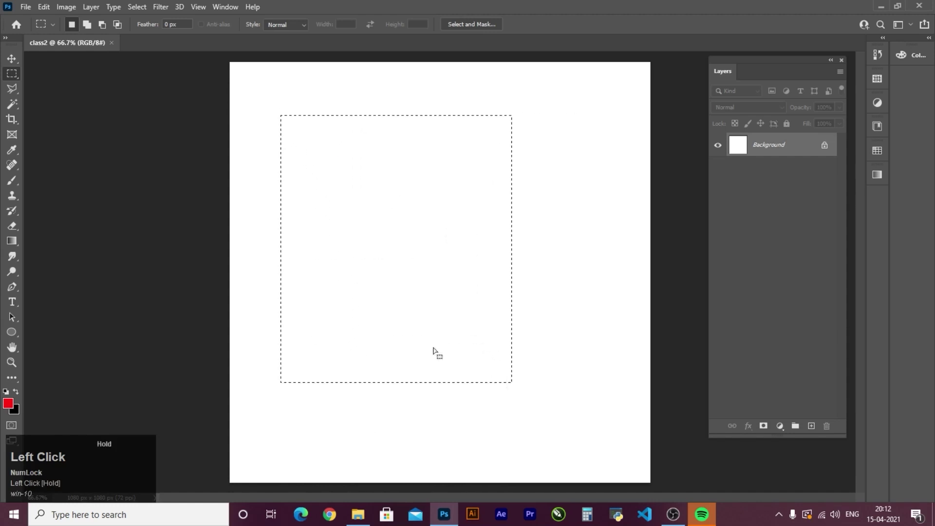
# Step: In Add to selection mode, add small rectangles along the selection's right and bottom edges and a separate one near the canvas's lower-right corner
pyautogui.click(87, 25)
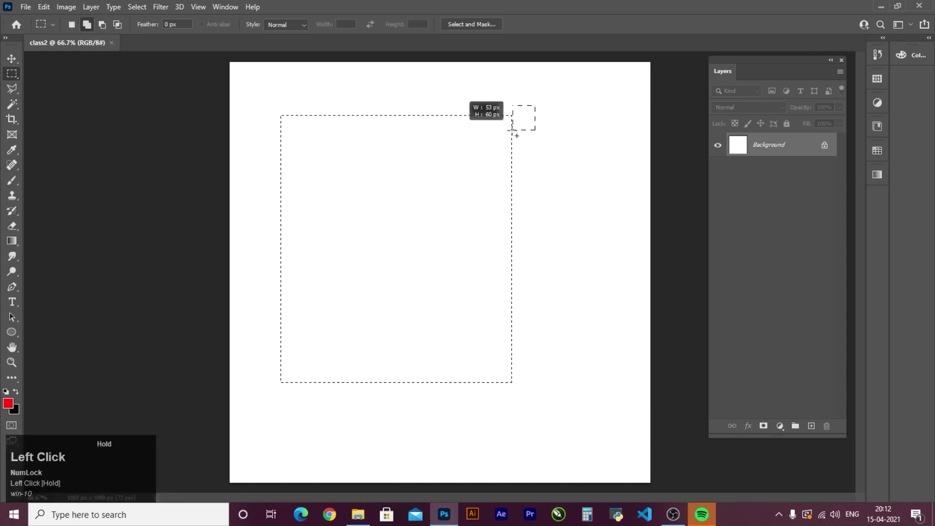
pyautogui.moveTo(488, 156); pyautogui.dragTo(479, 167)
pyautogui.moveTo(554, 215); pyautogui.dragTo(502, 273)
pyautogui.moveTo(554, 303); pyautogui.dragTo(499, 338)
pyautogui.moveTo(625, 347); pyautogui.dragTo(571, 409)
pyautogui.moveTo(490, 414); pyautogui.dragTo(439, 360)
pyautogui.moveTo(400, 408); pyautogui.dragTo(362, 371)
pyautogui.moveTo(267, 360); pyautogui.dragTo(266, 361)
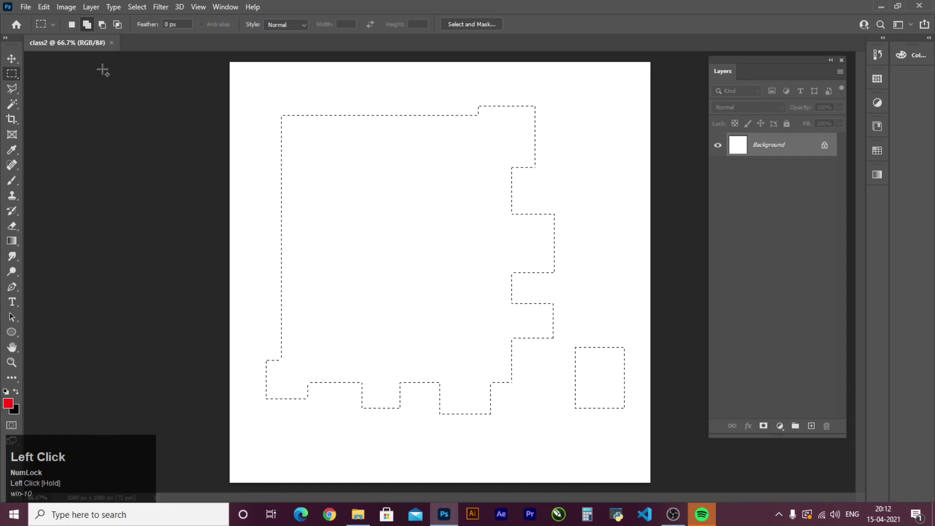
# Step: In Subtract from selection mode, cut rectangular notches out of the large selection's left, bottom, right and upper-right edges
pyautogui.click(102, 26)
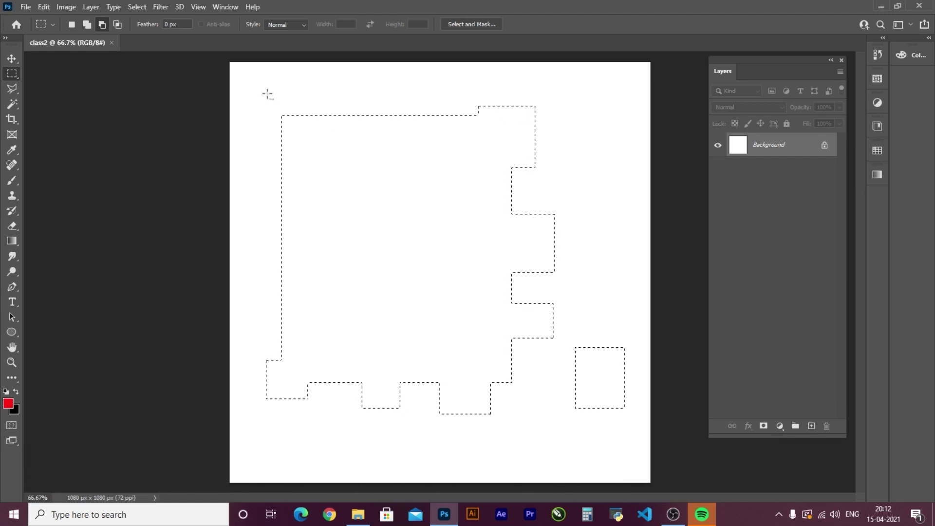
pyautogui.moveTo(267, 94); pyautogui.dragTo(291, 121)
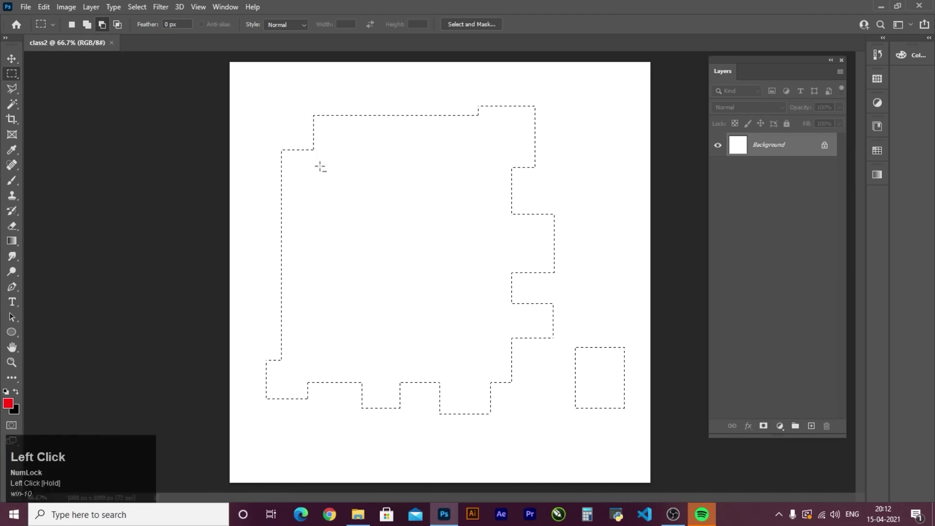
pyautogui.moveTo(272, 186); pyautogui.dragTo(319, 239)
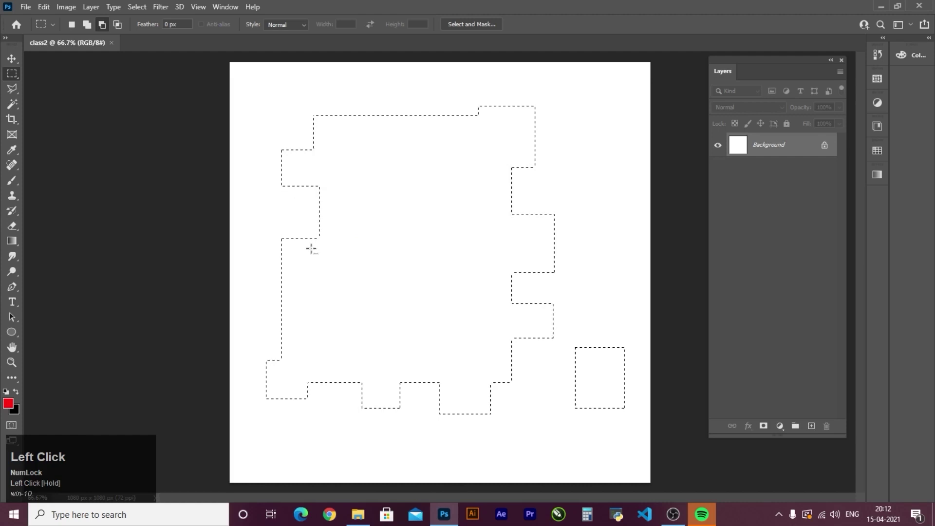
pyautogui.moveTo(253, 294); pyautogui.dragTo(312, 342)
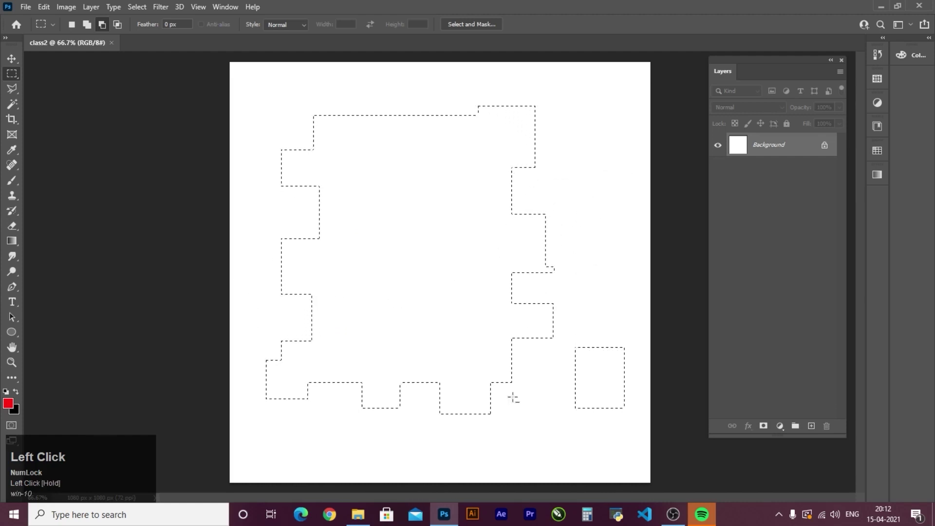
pyautogui.moveTo(515, 455); pyautogui.dragTo(472, 395)
pyautogui.moveTo(390, 401); pyautogui.dragTo(359, 326)
pyautogui.moveTo(593, 235); pyautogui.dragTo(453, 295)
pyautogui.moveTo(435, 89); pyautogui.dragTo(518, 190)
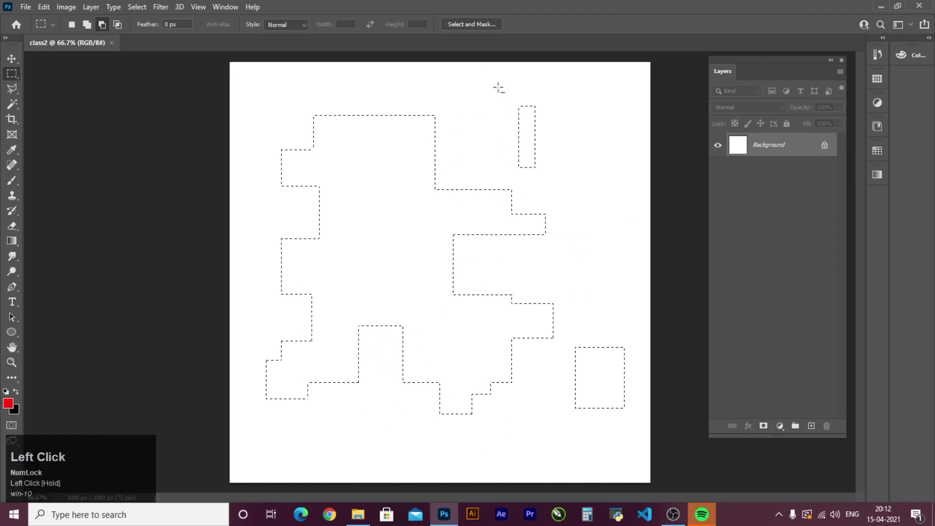
pyautogui.moveTo(498, 86); pyautogui.dragTo(580, 213)
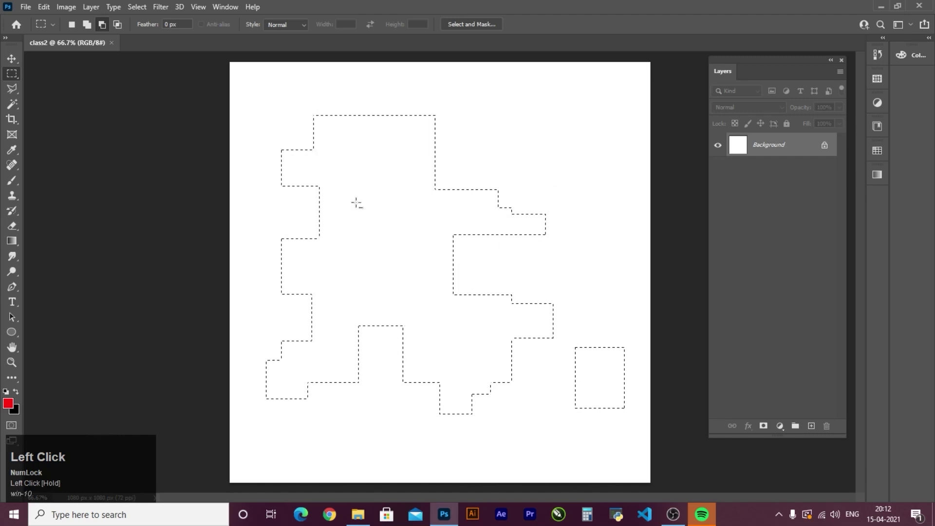
# Step: Intersect the selection with a rectangle of about 364 x 348 px drawn over its upper-right part
pyautogui.click(117, 24)
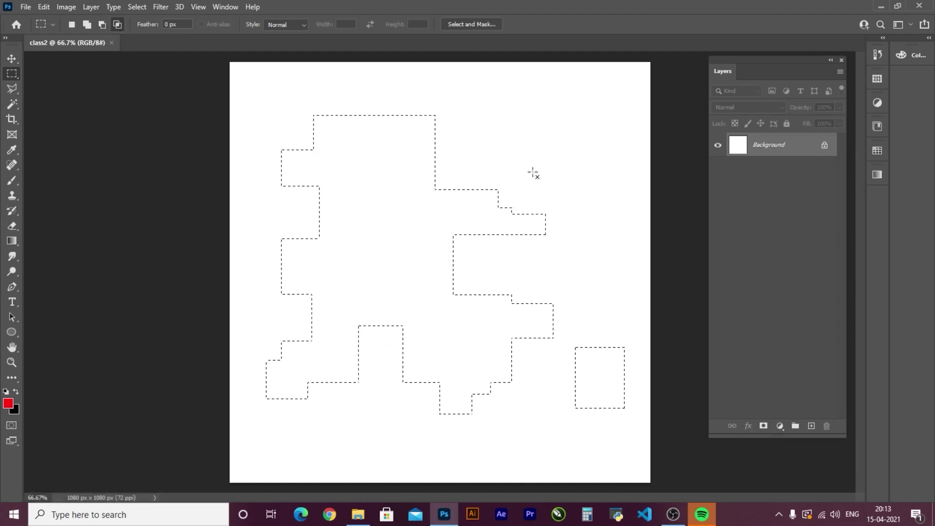
pyautogui.moveTo(611, 131); pyautogui.dragTo(468, 267)
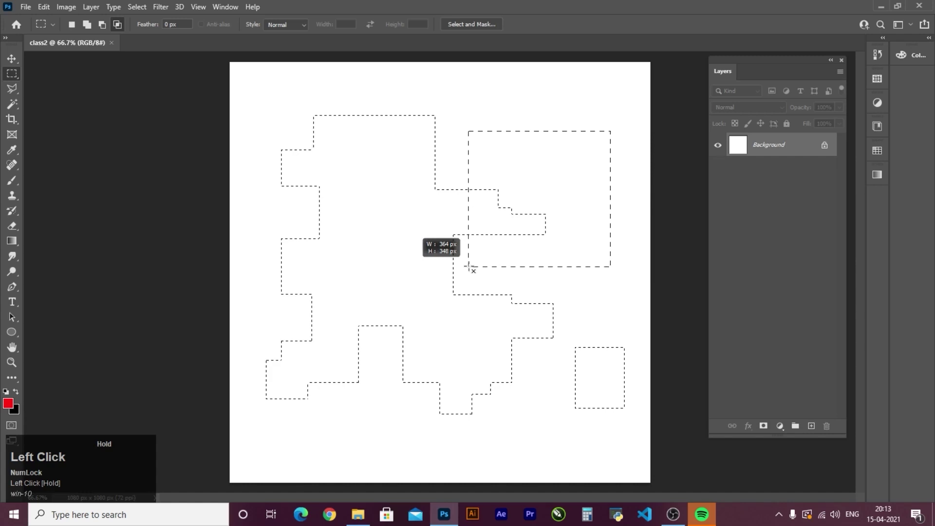
pyautogui.moveTo(469, 267); pyautogui.dragTo(469, 267)
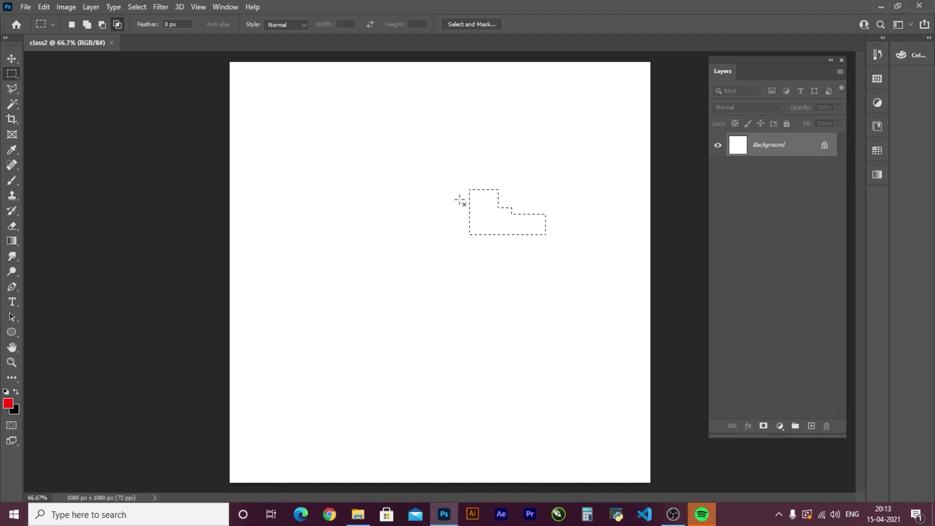
# Step: Intersect the stepped selection with two more overlapping rectangles to leave a narrow vertical strip
pyautogui.moveTo(441, 174); pyautogui.dragTo(478, 239)
pyautogui.moveTo(507, 165); pyautogui.dragTo(469, 220)
# Step: Switch to the Elliptical Marquee tool and replace the selection with successive ellipses drawn in different areas of the canvas
pyautogui.rightClick(19, 77)
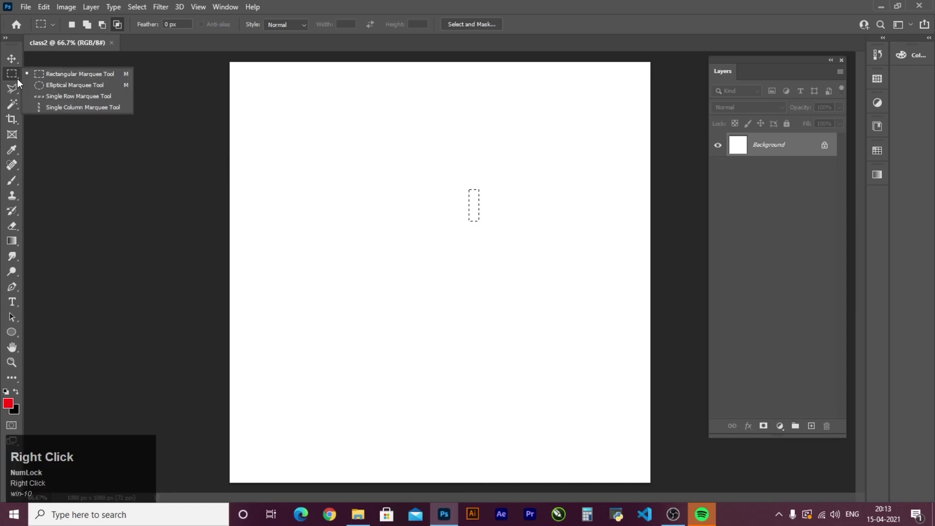
pyautogui.click(80, 85)
pyautogui.moveTo(291, 148); pyautogui.dragTo(438, 306)
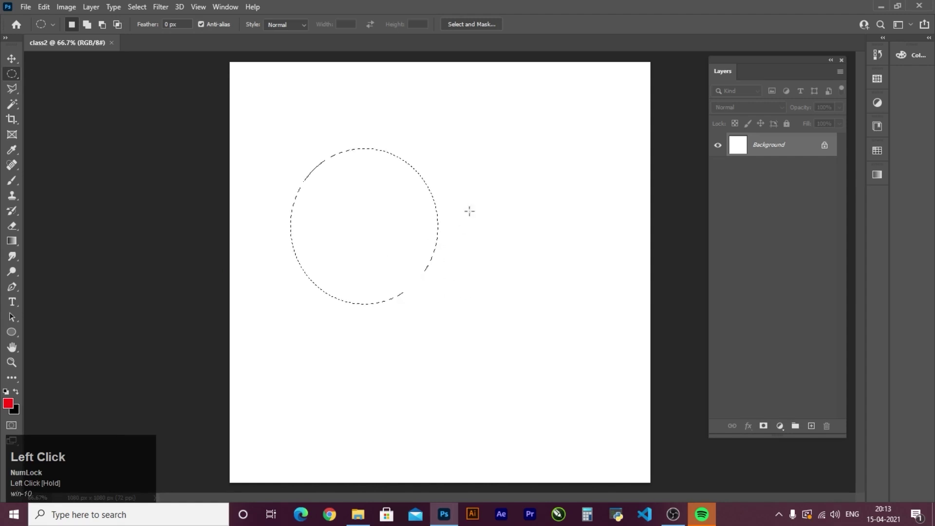
pyautogui.moveTo(519, 143); pyautogui.dragTo(385, 312)
pyautogui.moveTo(302, 159); pyautogui.dragTo(497, 354)
pyautogui.moveTo(442, 122); pyautogui.dragTo(593, 320)
pyautogui.moveTo(297, 102); pyautogui.dragTo(462, 317)
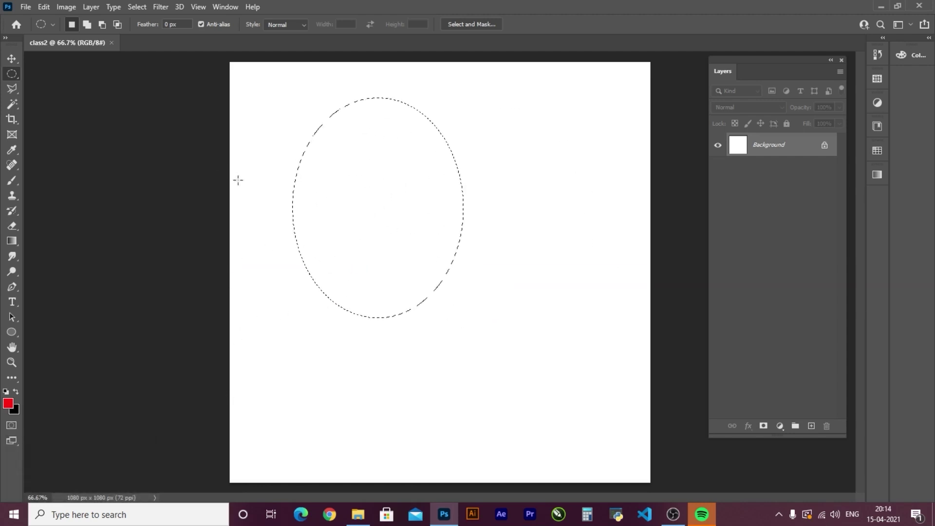
pyautogui.moveTo(282, 175); pyautogui.dragTo(405, 325)
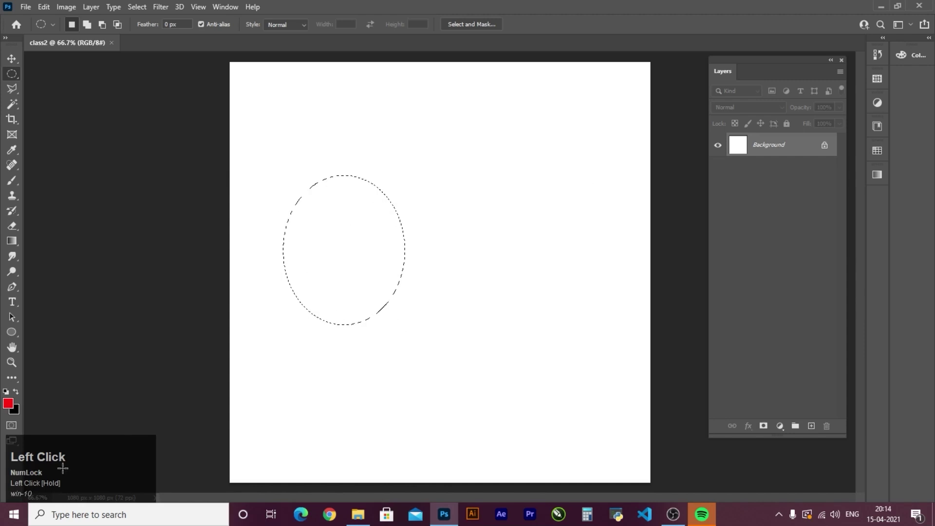
pyautogui.moveTo(413, 107); pyautogui.dragTo(634, 356)
# Step: Select a large central ellipse and add smaller ellipses to its upper-right, lower-right and lower-left edges
pyautogui.moveTo(283, 115); pyautogui.dragTo(510, 353)
pyautogui.moveTo(552, 130); pyautogui.dragTo(452, 238)
pyautogui.moveTo(540, 379); pyautogui.dragTo(380, 276)
pyautogui.moveTo(322, 329); pyautogui.dragTo(298, 371)
# Step: Return to New selection mode and replace the selection with successive ellipses, ending with a wide one in the canvas's upper-left area
pyautogui.click(102, 24)
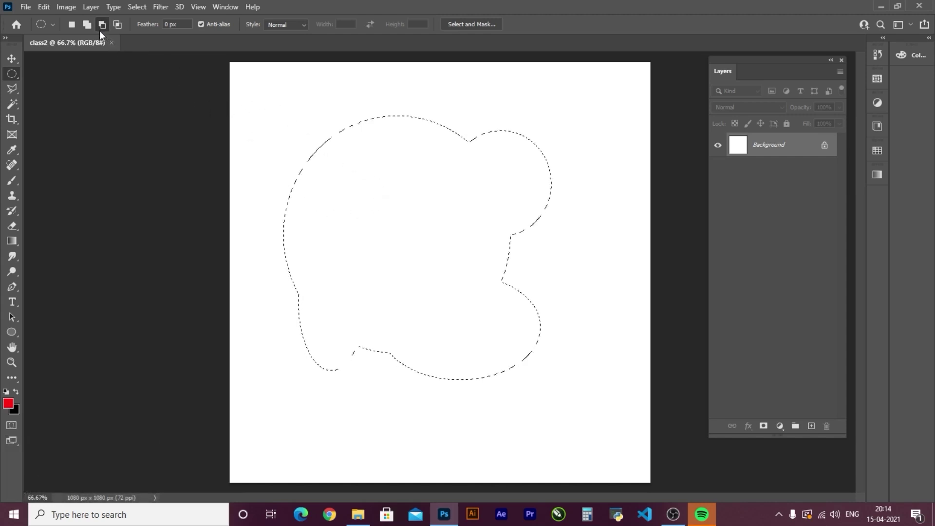
pyautogui.click(72, 25)
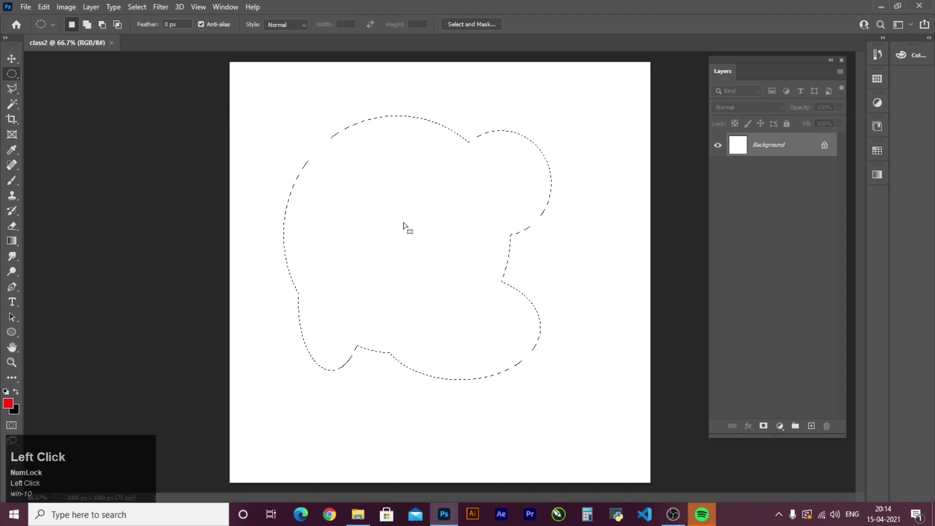
pyautogui.moveTo(276, 103); pyautogui.dragTo(407, 234)
pyautogui.moveTo(473, 147); pyautogui.dragTo(327, 313)
pyautogui.moveTo(301, 129); pyautogui.dragTo(497, 305)
pyautogui.moveTo(573, 129); pyautogui.dragTo(403, 335)
pyautogui.moveTo(292, 142); pyautogui.dragTo(467, 286)
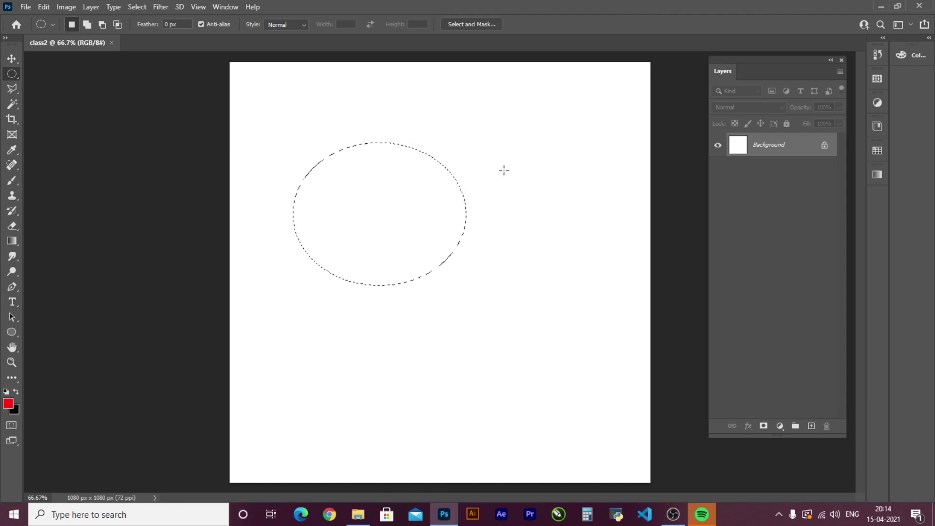
# Step: Add two overlapping ellipses to the elliptical selection's upper-right side and one to its lower side
pyautogui.press('shift')
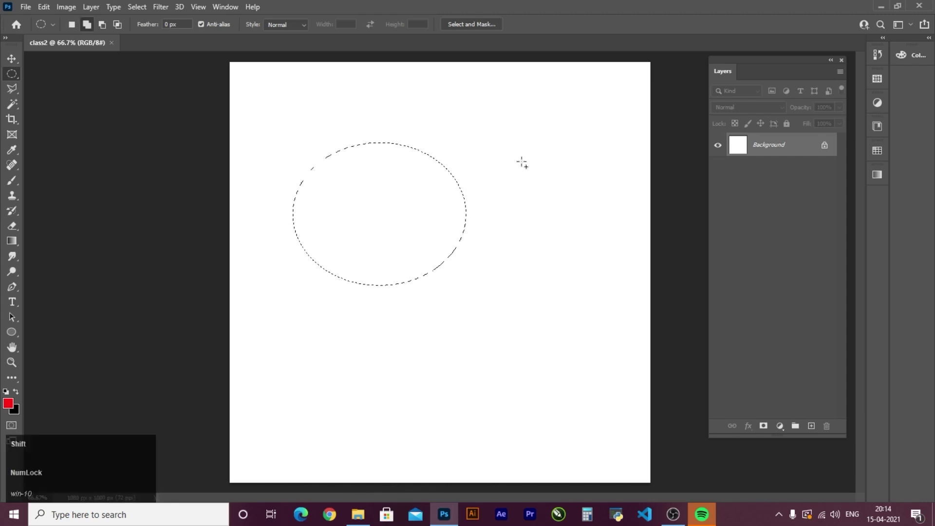
pyautogui.moveTo(522, 145); pyautogui.dragTo(404, 255)
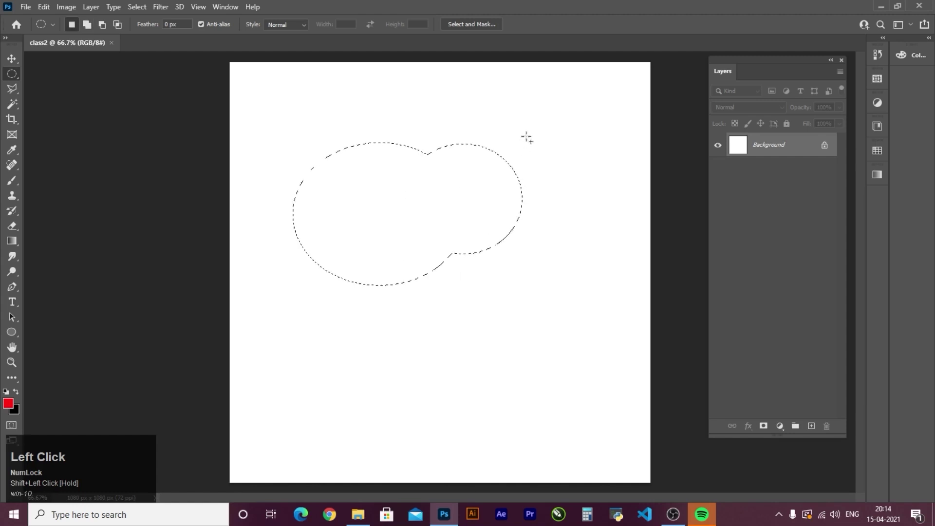
pyautogui.press('shift')
pyautogui.moveTo(536, 121); pyautogui.dragTo(438, 246)
pyautogui.press('shift')
pyautogui.moveTo(451, 368); pyautogui.dragTo(329, 215)
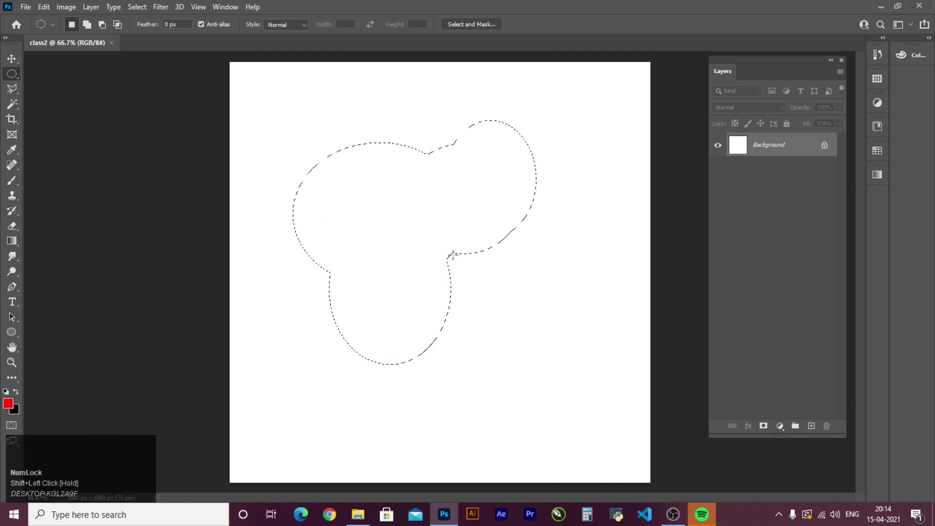
# Step: Subtract ellipses from the combined selection's right, lower-right and upper-left sides
pyautogui.press('alt')
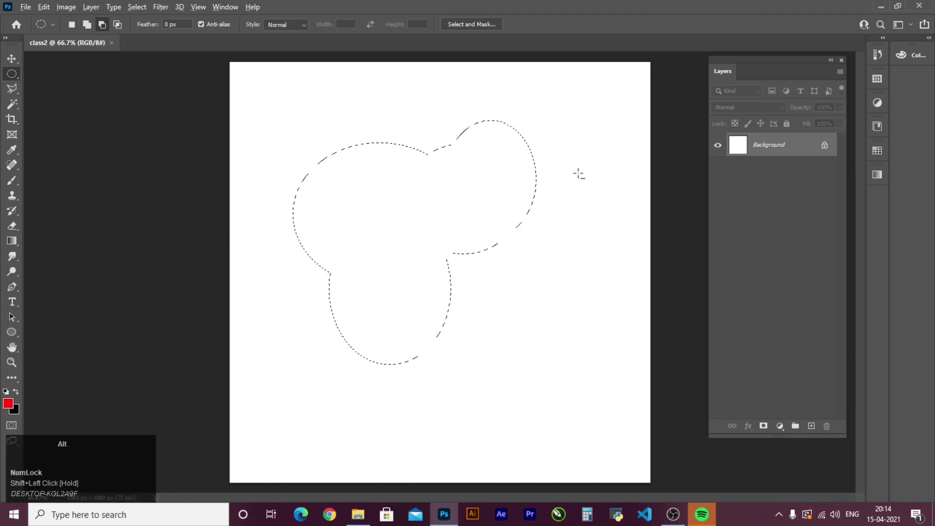
pyautogui.moveTo(578, 141); pyautogui.dragTo(435, 296)
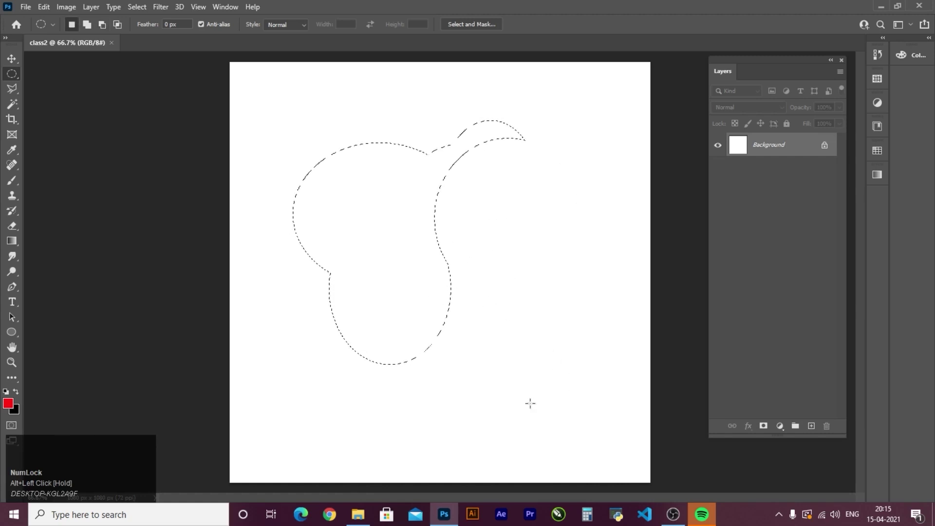
pyautogui.press('alt')
pyautogui.moveTo(508, 395); pyautogui.dragTo(356, 255)
pyautogui.moveTo(295, 130); pyautogui.dragTo(409, 211)
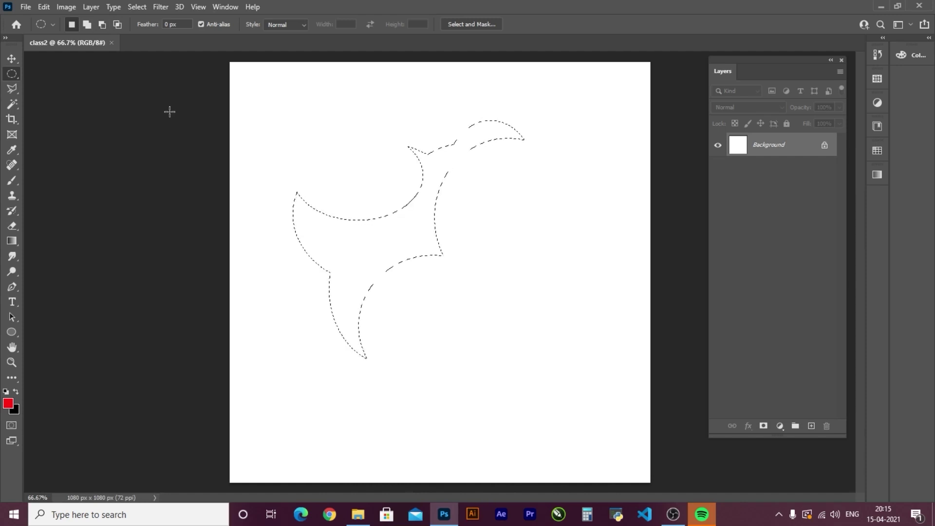
# Step: With the Rectangular Marquee tool in Intersect mode, select a fresh tall rectangle and intersect it with two overlapping rectangles
pyautogui.hotkey('shift', 'm')
pyautogui.click(284, 153)
pyautogui.moveTo(274, 130); pyautogui.dragTo(413, 332)
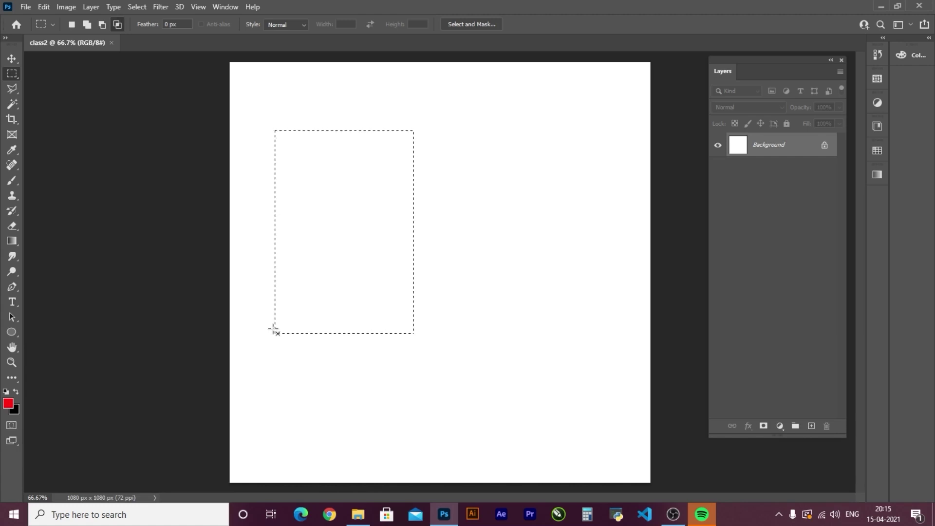
pyautogui.moveTo(262, 102); pyautogui.dragTo(414, 252)
pyautogui.moveTo(326, 106); pyautogui.dragTo(457, 371)
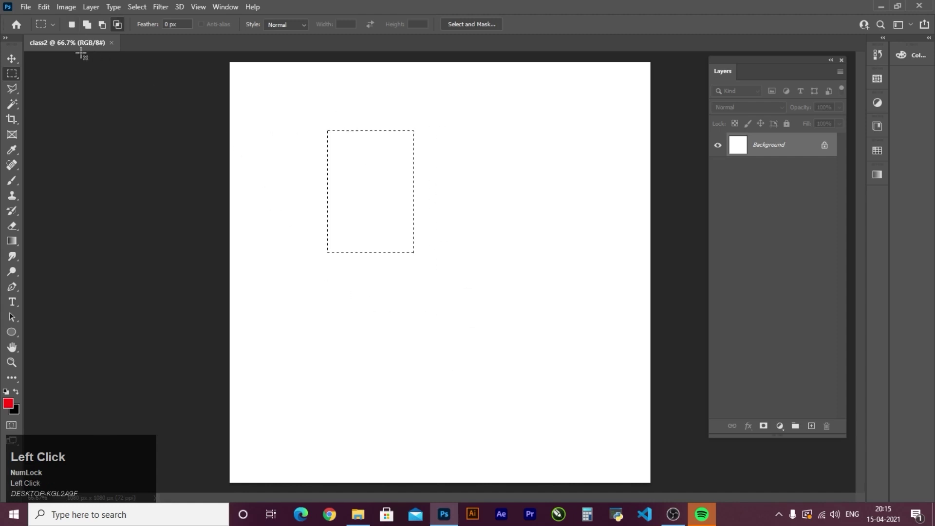
# Step: In New selection mode, replace the selection with successive rectangles, ending with an upright one near the canvas's left edge
pyautogui.click(71, 25)
pyautogui.moveTo(280, 116); pyautogui.dragTo(438, 386)
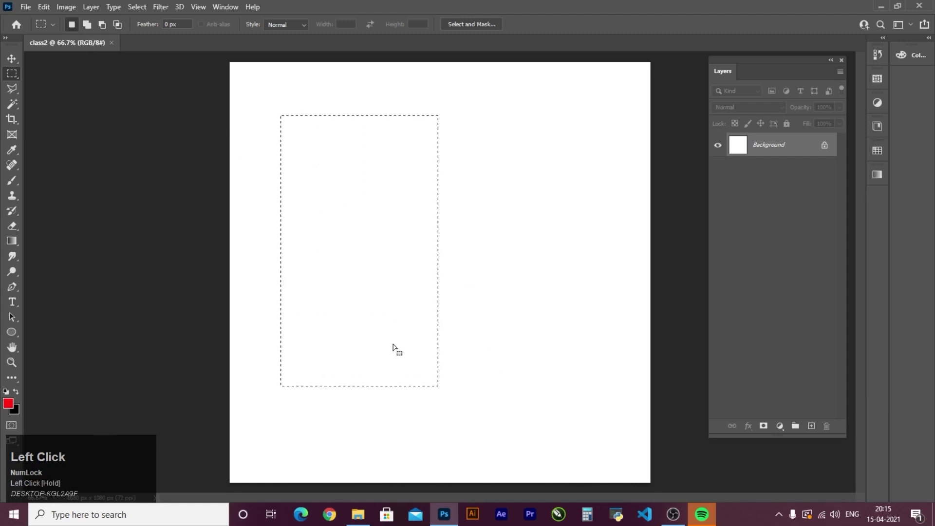
pyautogui.moveTo(253, 136); pyautogui.dragTo(464, 430)
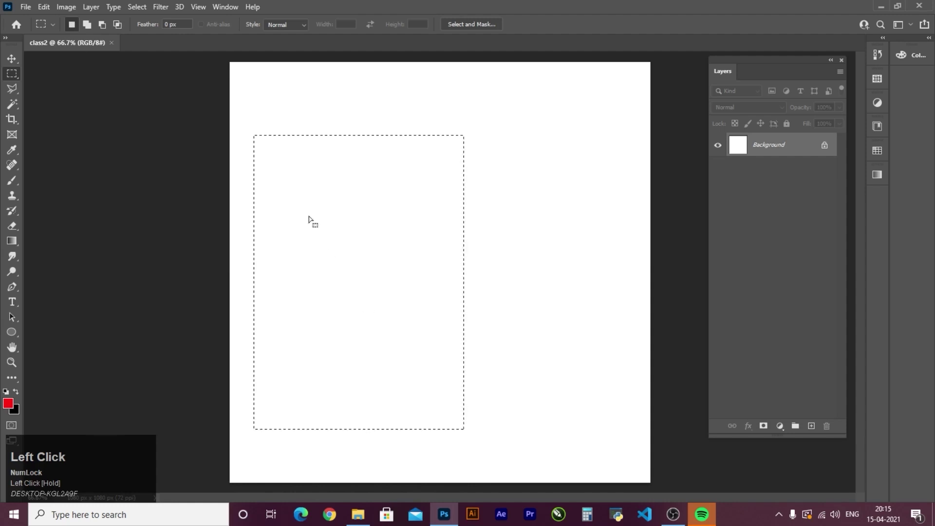
pyautogui.moveTo(260, 112); pyautogui.dragTo(424, 353)
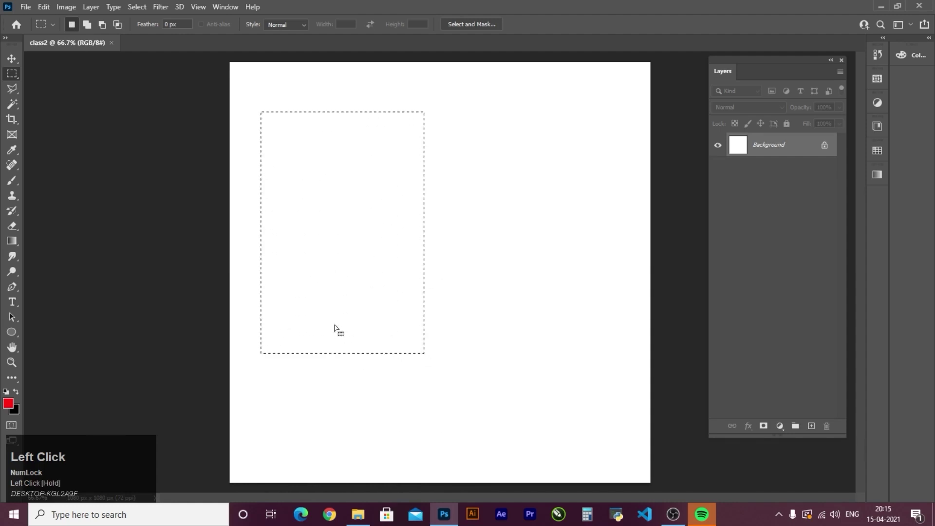
pyautogui.moveTo(250, 154); pyautogui.dragTo(394, 343)
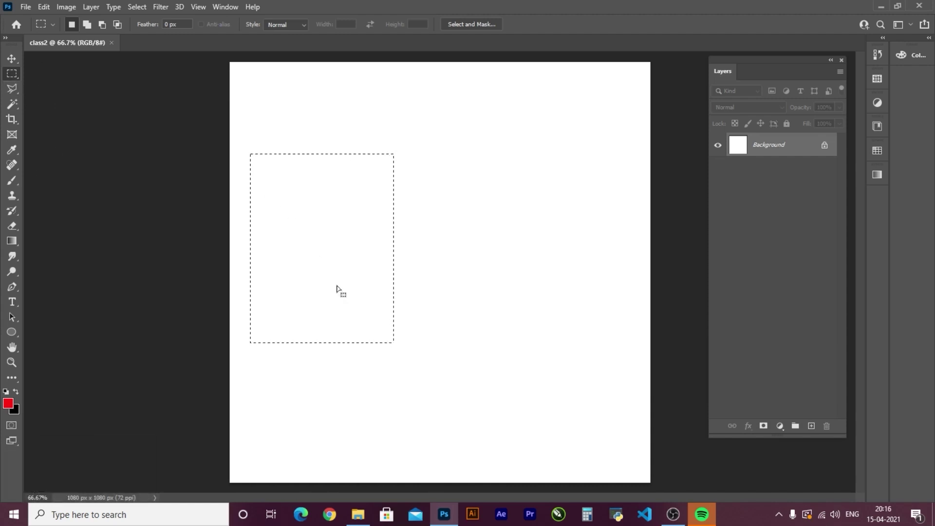
# Step: Add a new layer, fill the rectangular selection with the black background colour, and deselect
pyautogui.click(811, 426)
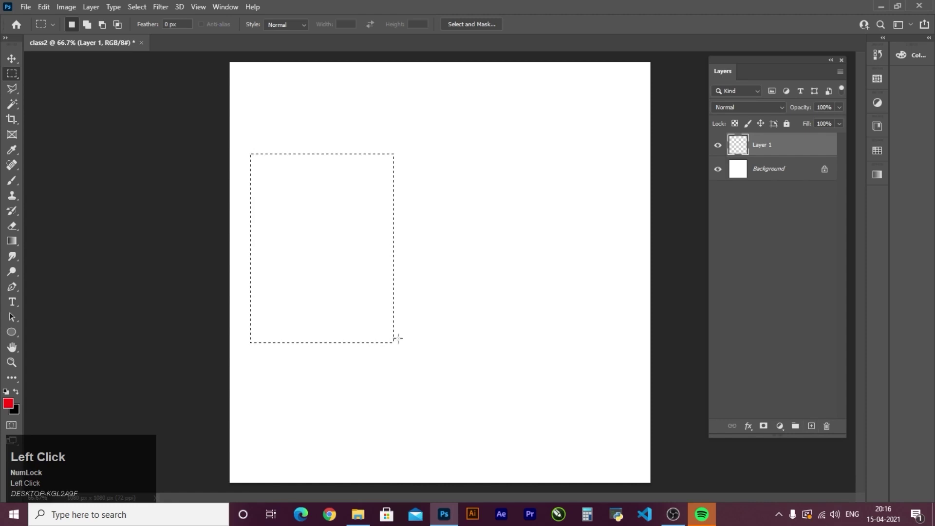
pyautogui.hotkey('ctrl', 'BackSpace')
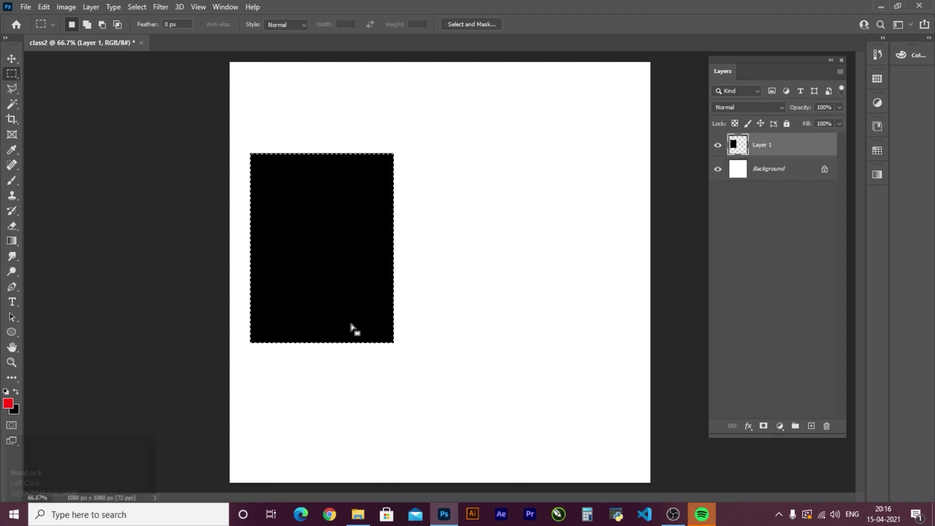
pyautogui.hotkey('ctrl', 'd')
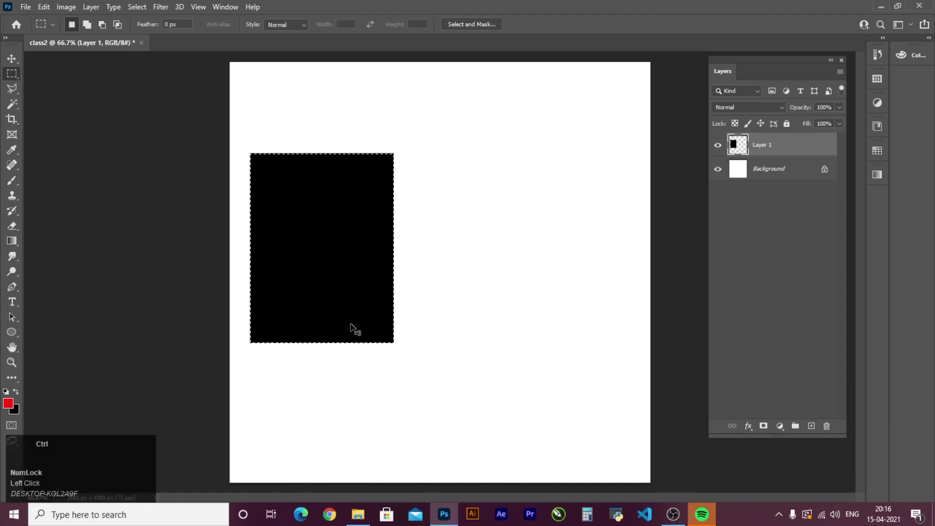
# Step: Move the black rectangle right and slightly up, toward the centre of the canvas
pyautogui.click(11, 59)
pyautogui.moveTo(352, 272); pyautogui.dragTo(356, 282)
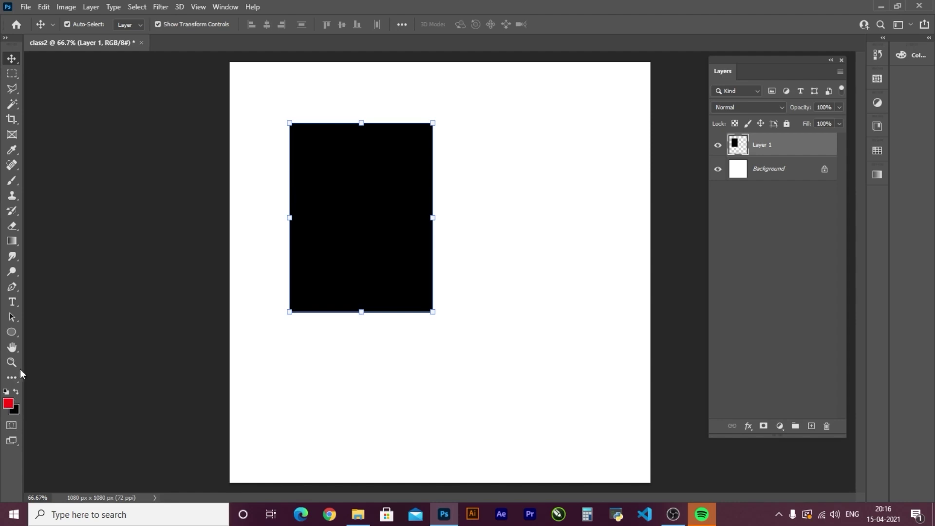
pyautogui.moveTo(339, 227); pyautogui.dragTo(353, 245)
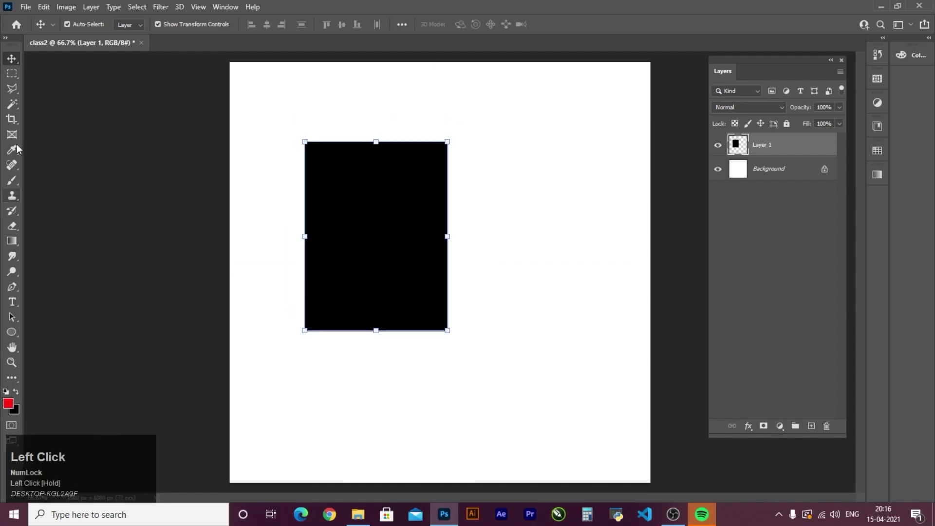
# Step: Select a second upright rectangle overlapping the black rectangle's upper-right part and fill it with the black background colour
pyautogui.click(11, 73)
pyautogui.moveTo(531, 108); pyautogui.dragTo(402, 284)
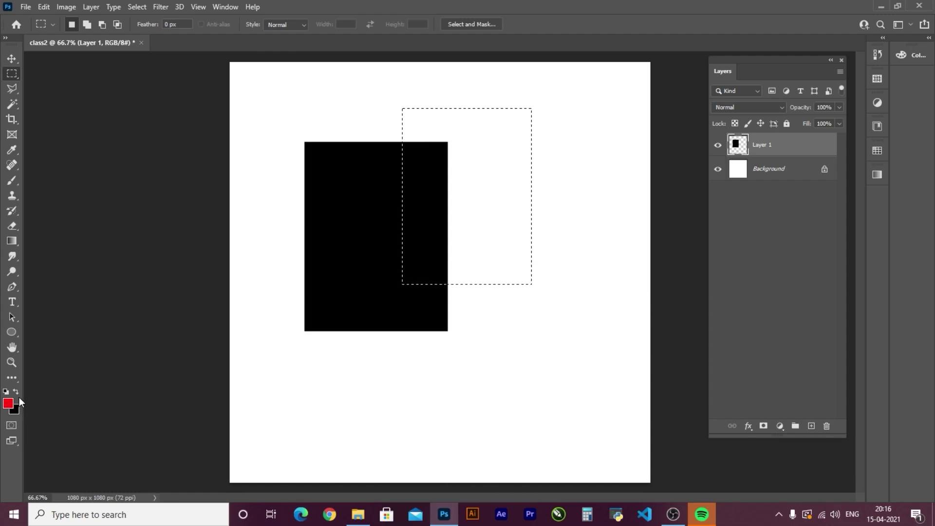
pyautogui.press('ctrl')
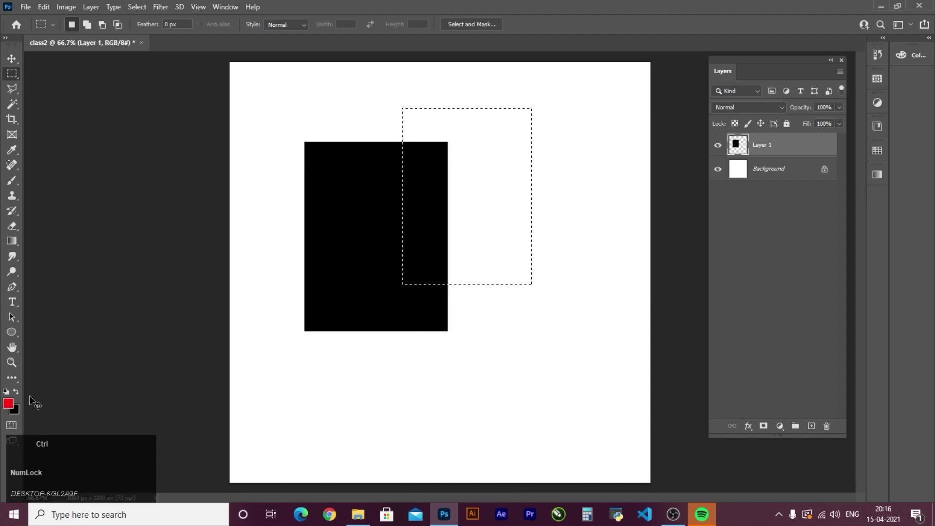
pyautogui.hotkey('ctrl', 'BackSpace')
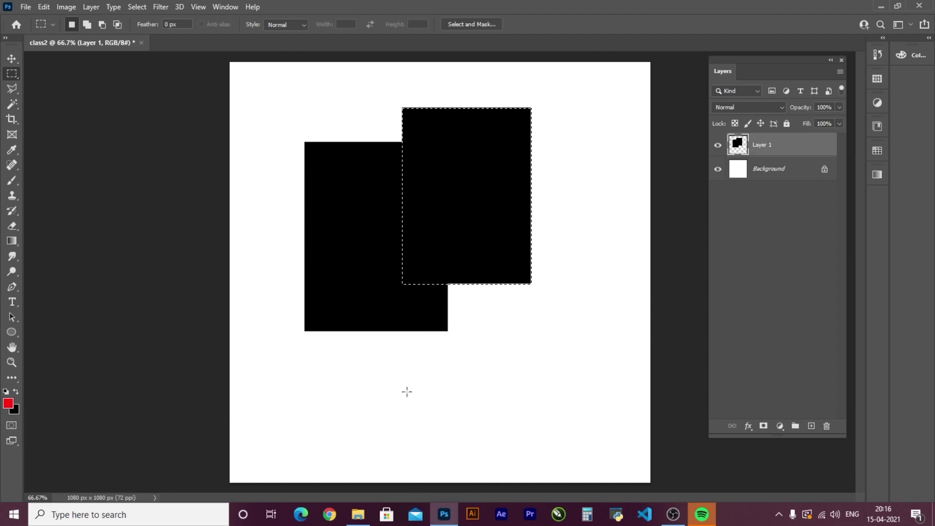
# Step: Swap the foreground and background colours, then fill a new rectangular selection overlapping the black shape's lower edge with red
pyautogui.click(16, 393)
pyautogui.moveTo(506, 427); pyautogui.dragTo(346, 303)
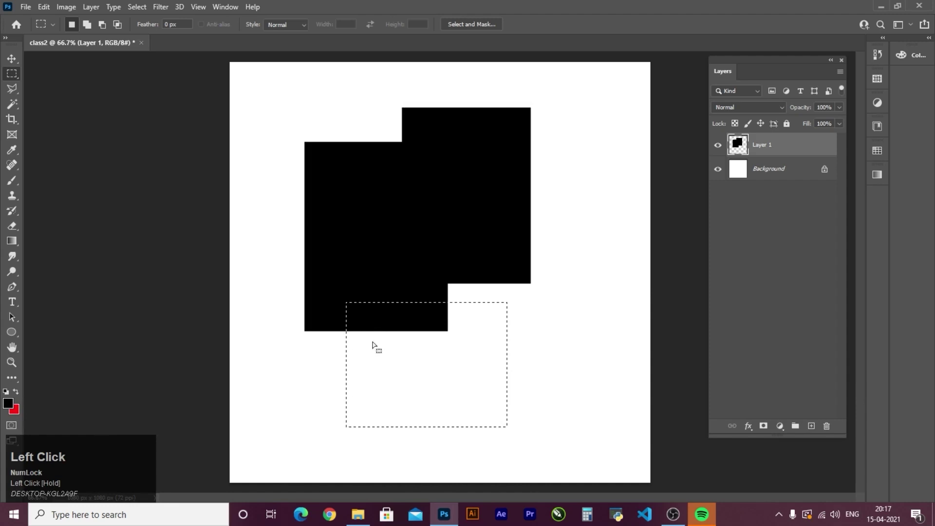
pyautogui.hotkey('ctrl', 'BackSpace')
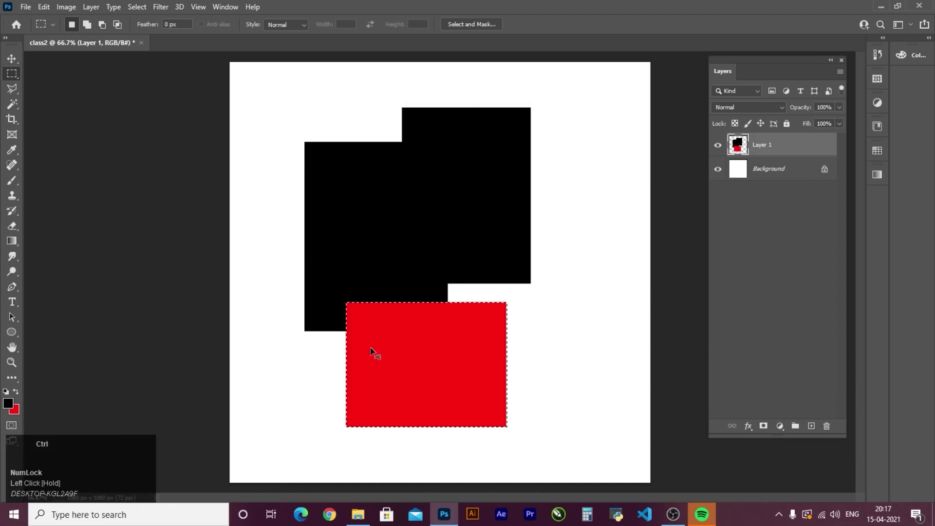
# Step: Deselect the red rectangle and reposition the combined black and red shapes on Layer 1 around the canvas with the Move tool
pyautogui.click(11, 59)
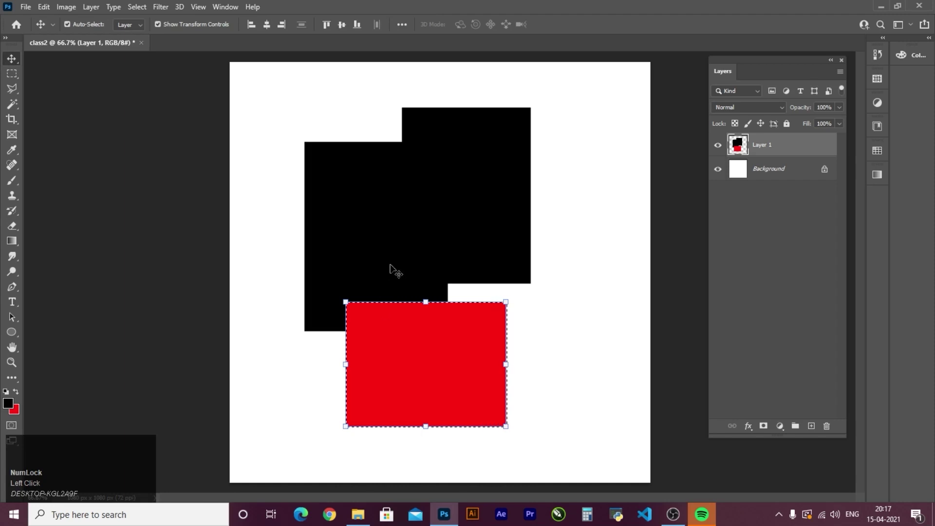
pyautogui.hotkey('ctrl', 'd')
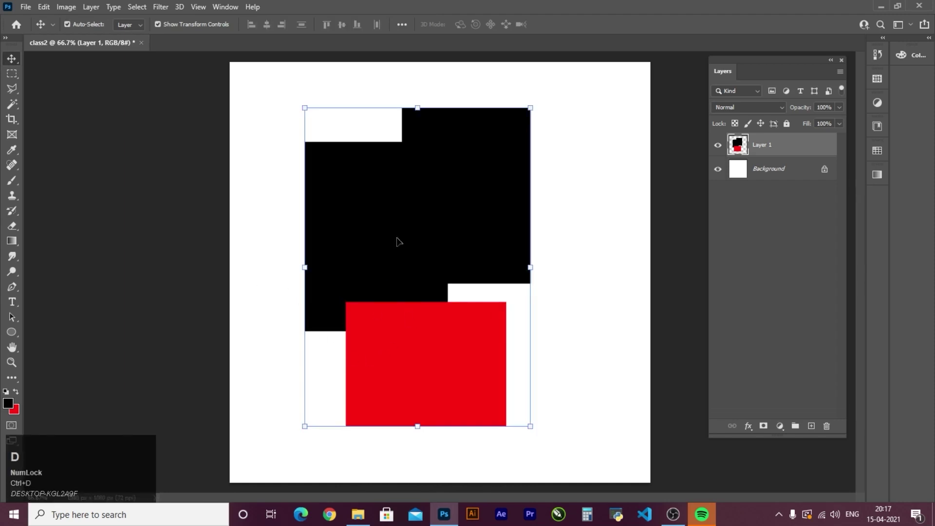
pyautogui.moveTo(381, 234); pyautogui.dragTo(428, 223)
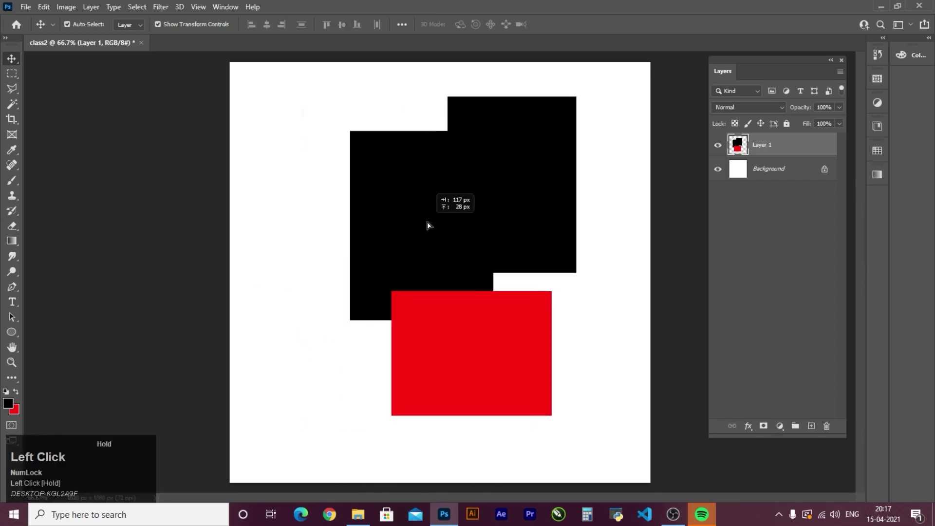
pyautogui.click(15, 393)
pyautogui.click(16, 392)
pyautogui.moveTo(421, 242); pyautogui.dragTo(376, 271)
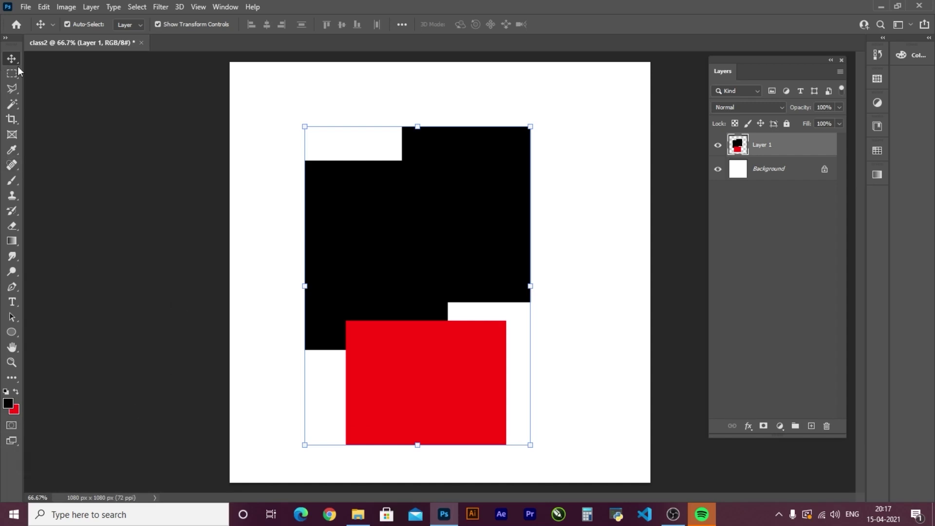
pyautogui.moveTo(381, 238); pyautogui.dragTo(368, 232)
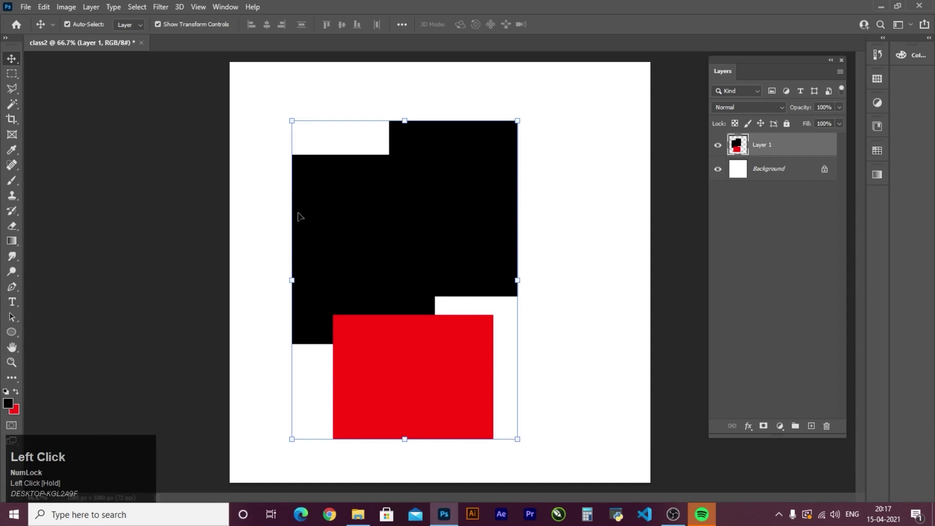
pyautogui.click(600, 242)
pyautogui.moveTo(359, 261); pyautogui.dragTo(394, 238)
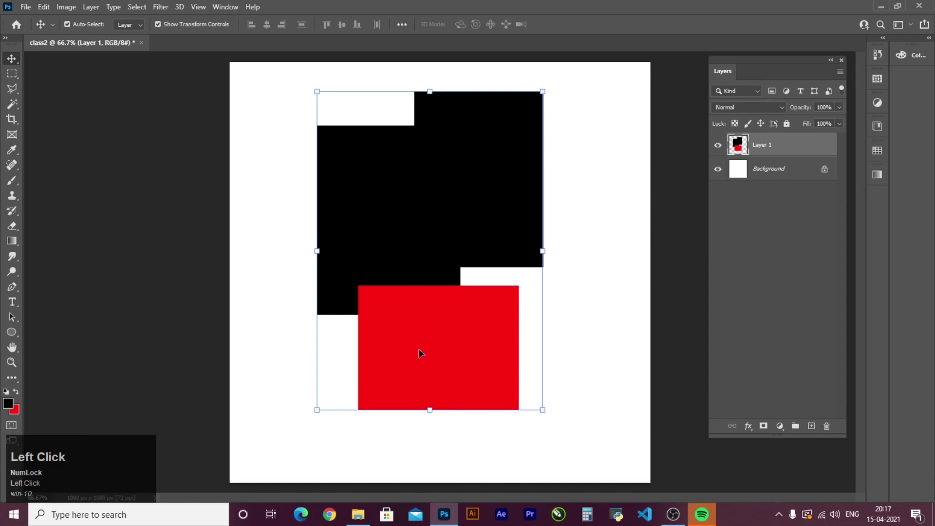
# Step: Move the combined black and red shapes on Layer 1 around the canvas as one object
pyautogui.moveTo(371, 199); pyautogui.dragTo(378, 167)
pyautogui.moveTo(395, 264); pyautogui.dragTo(459, 237)
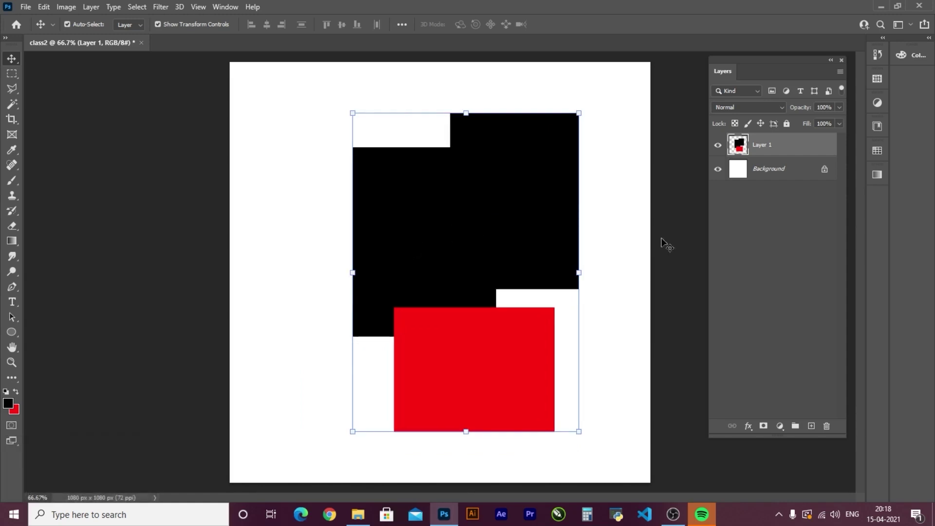
pyautogui.click(449, 231)
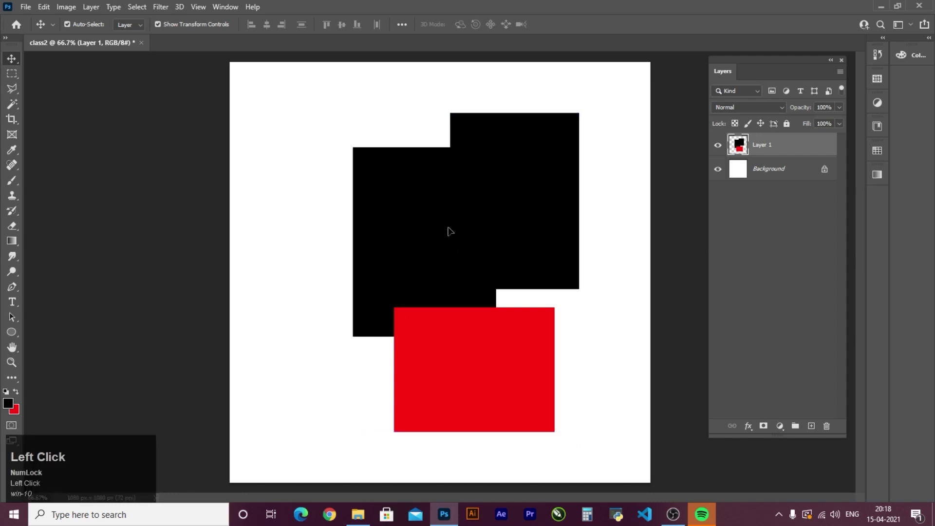
pyautogui.moveTo(449, 231); pyautogui.dragTo(444, 238)
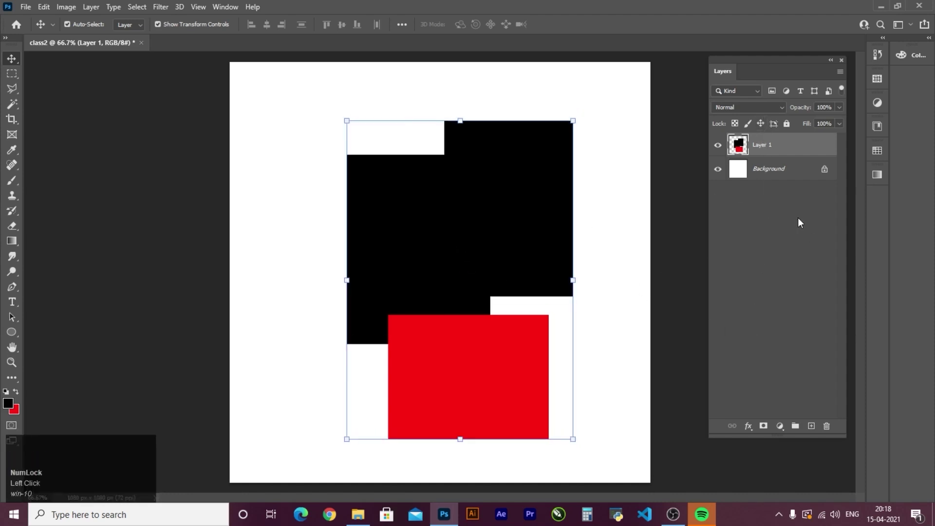
# Step: Add four empty layers directly above the Background layer
pyautogui.click(769, 172)
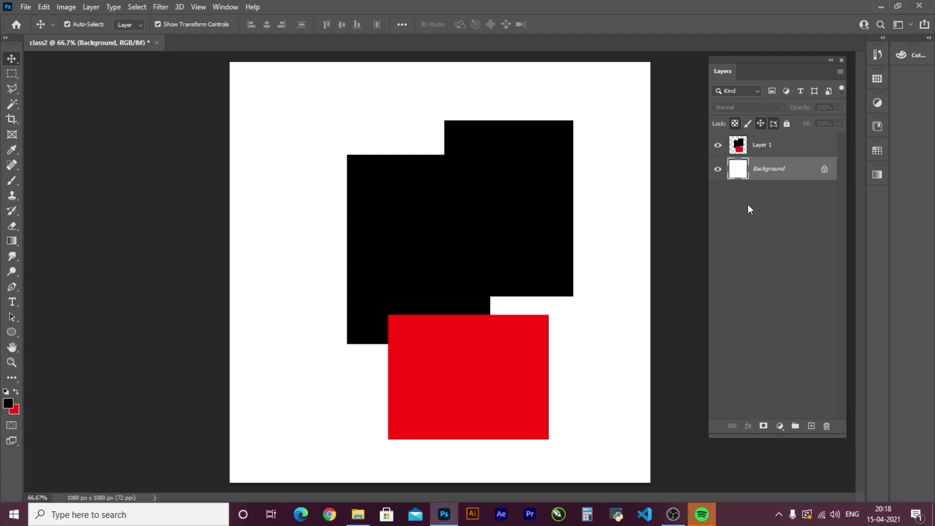
pyautogui.click(811, 427)
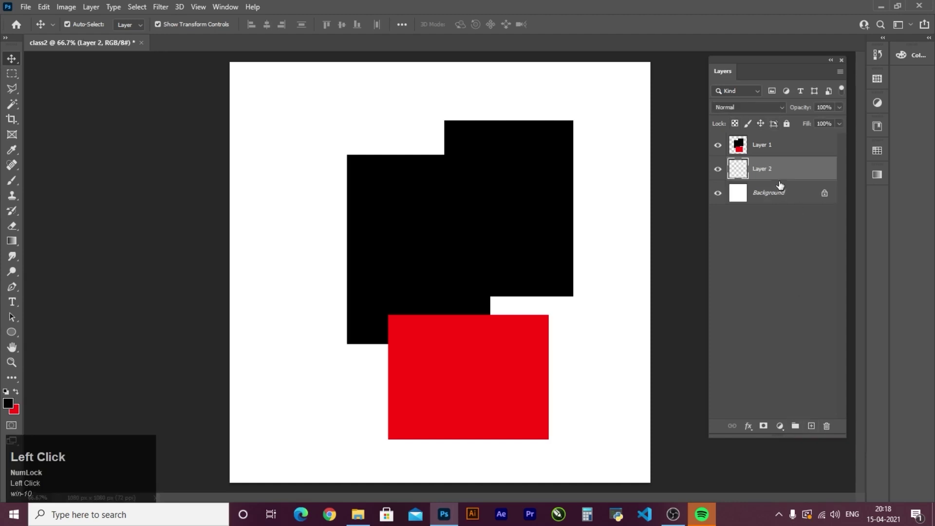
pyautogui.press('Num_Lock')
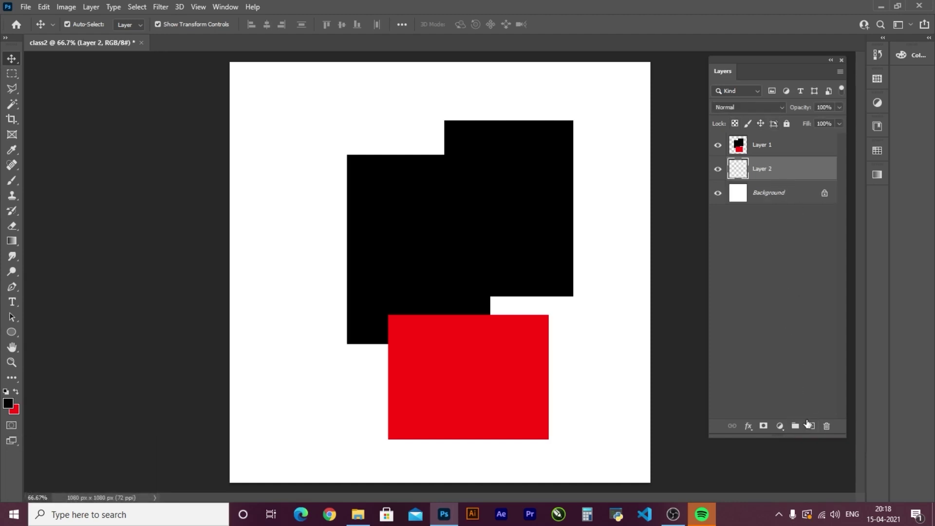
pyautogui.click(812, 427)
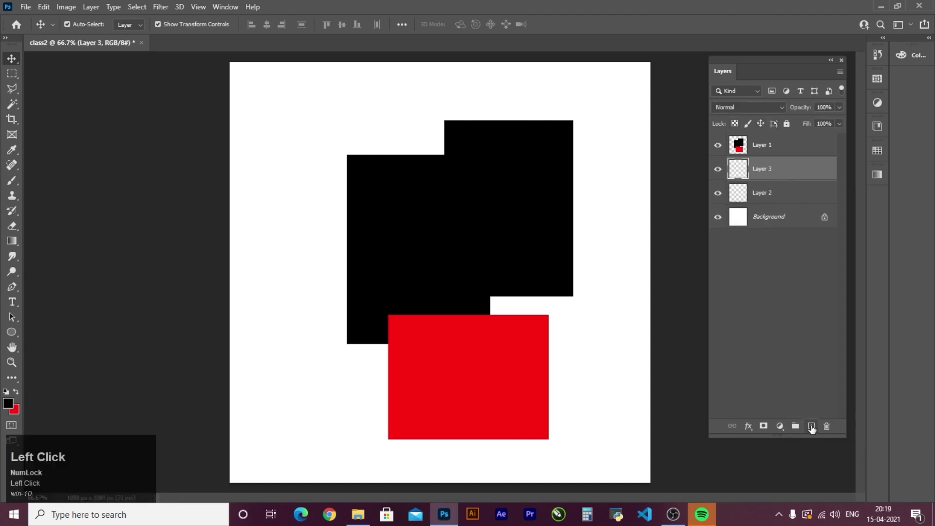
pyautogui.click(811, 427)
pyautogui.click(812, 427)
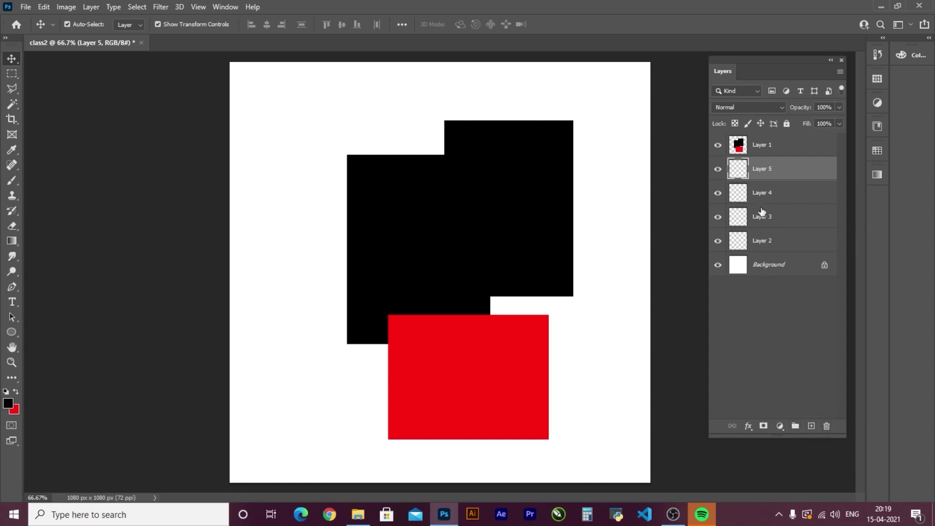
# Step: Delete the four empty layers between Layer 1 and the Background
pyautogui.click(772, 241)
pyautogui.click(769, 180)
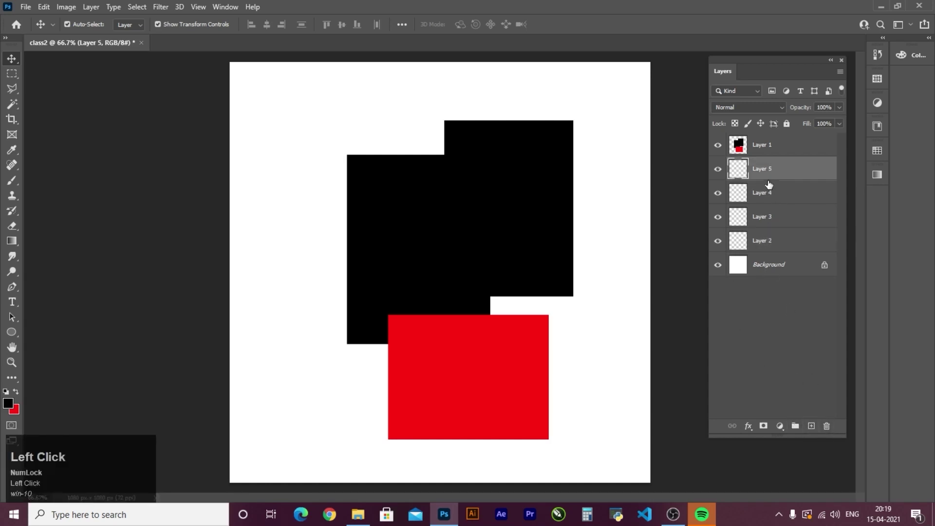
pyautogui.press('Delete')
pyautogui.press('Delete')
pyautogui.press('Delete')
pyautogui.press('Delete')
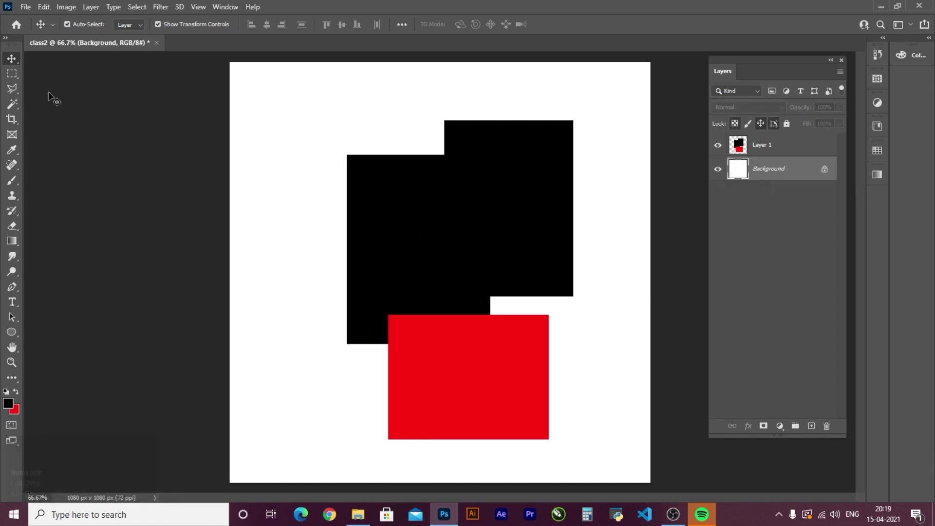
# Step: Scale the combined black and red shapes on Layer 1 to about 53.6% and place them in the canvas's upper-left corner
pyautogui.click(775, 148)
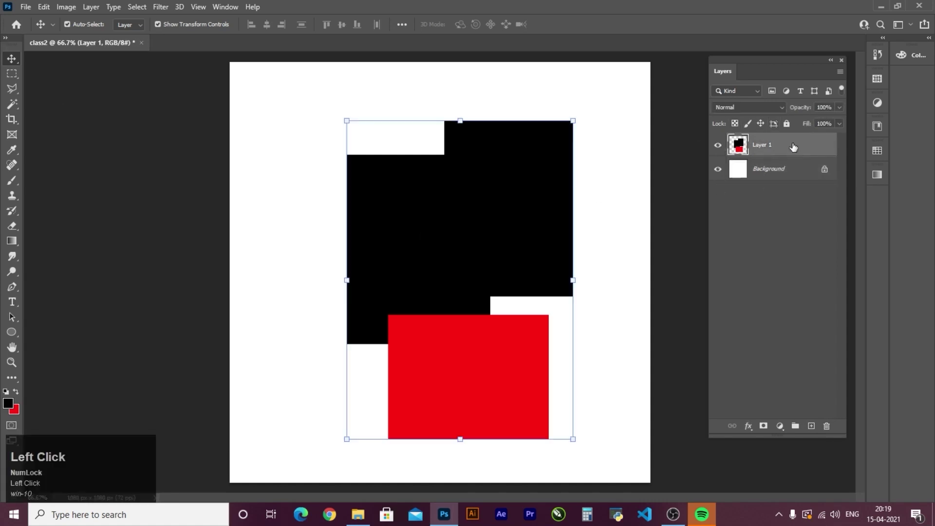
pyautogui.moveTo(507, 187); pyautogui.dragTo(401, 254)
pyautogui.moveTo(520, 264); pyautogui.dragTo(449, 232)
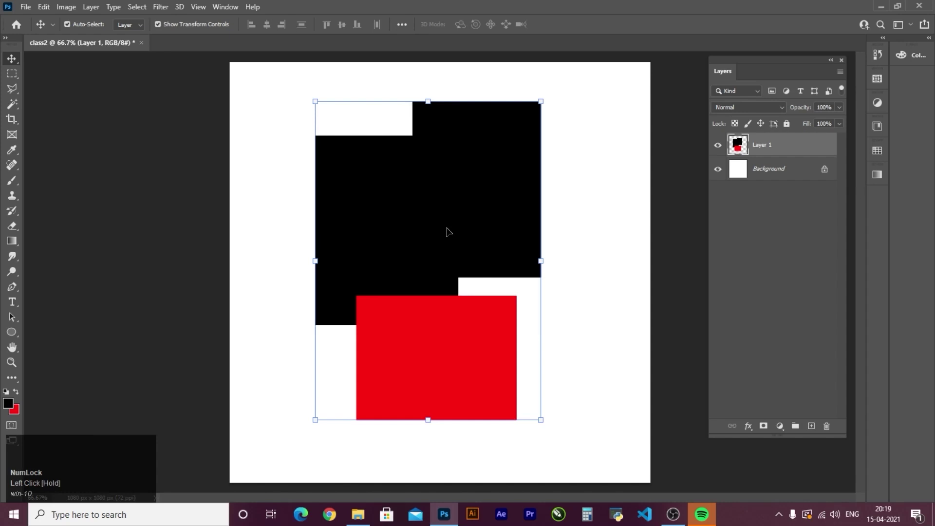
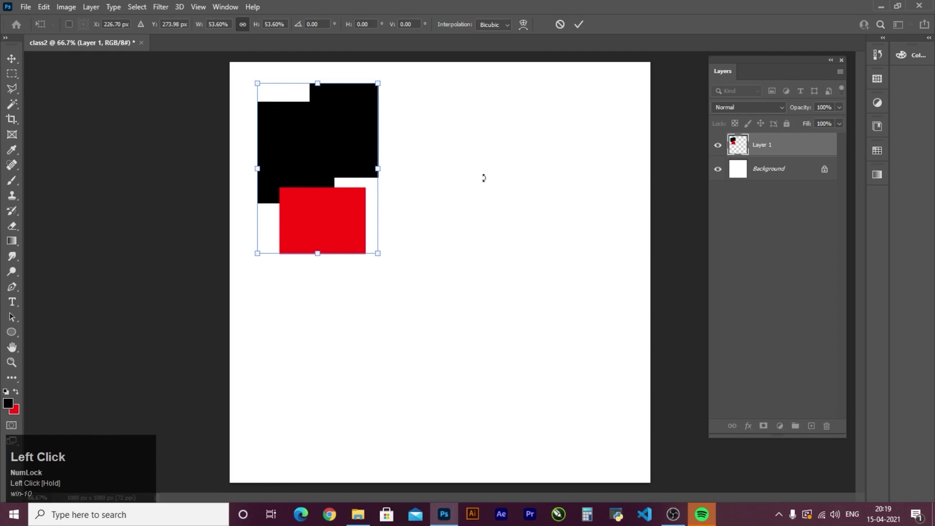
pyautogui.click(568, 261)
pyautogui.click(263, 234)
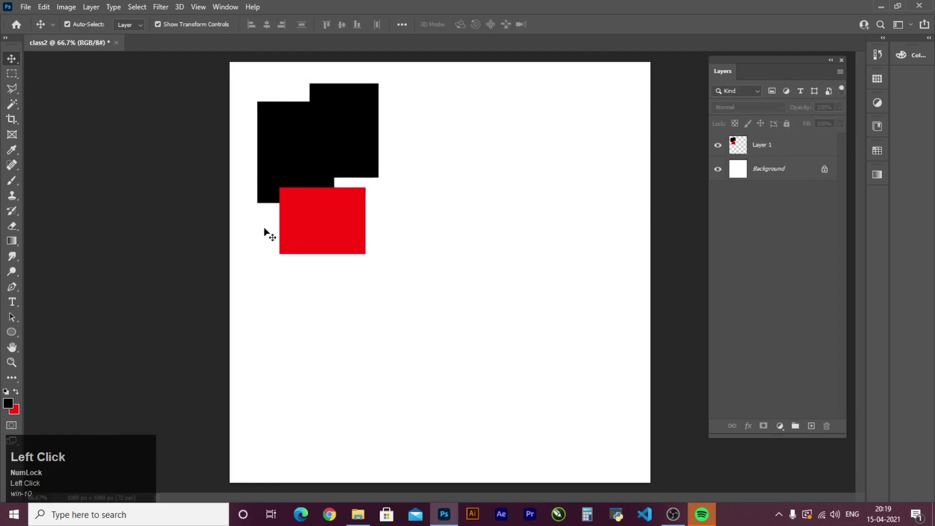
# Step: Select an upright rectangle in the canvas's right half, fill it with red on a new layer above Layer 1, and deselect it
pyautogui.click(21, 77)
pyautogui.moveTo(457, 145); pyautogui.dragTo(553, 305)
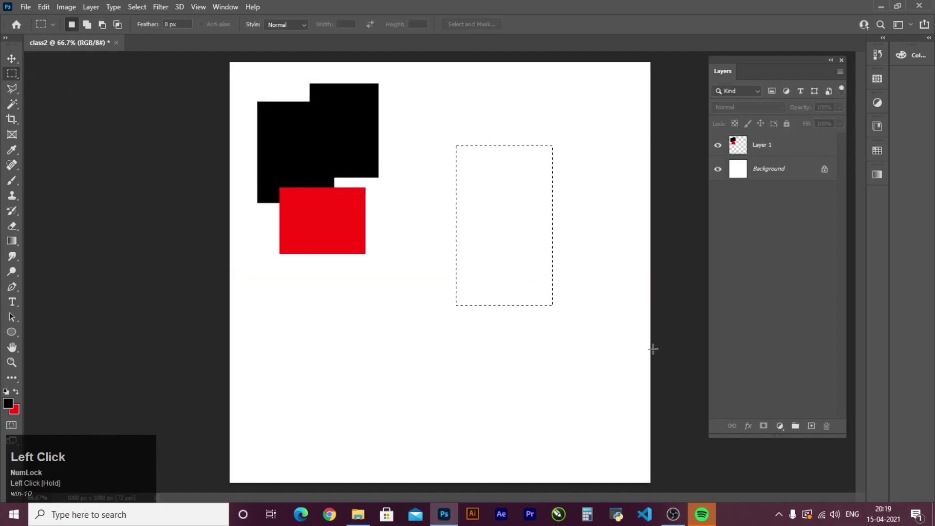
pyautogui.click(784, 148)
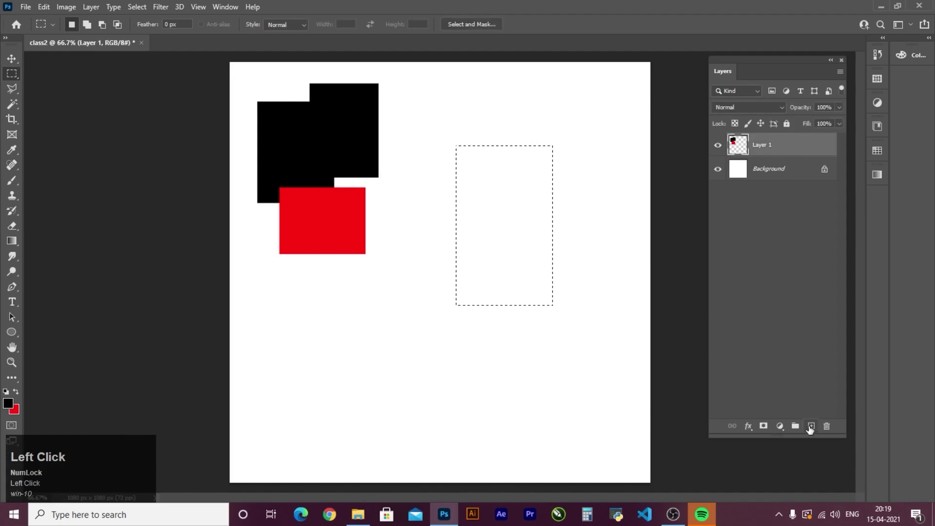
pyautogui.click(811, 426)
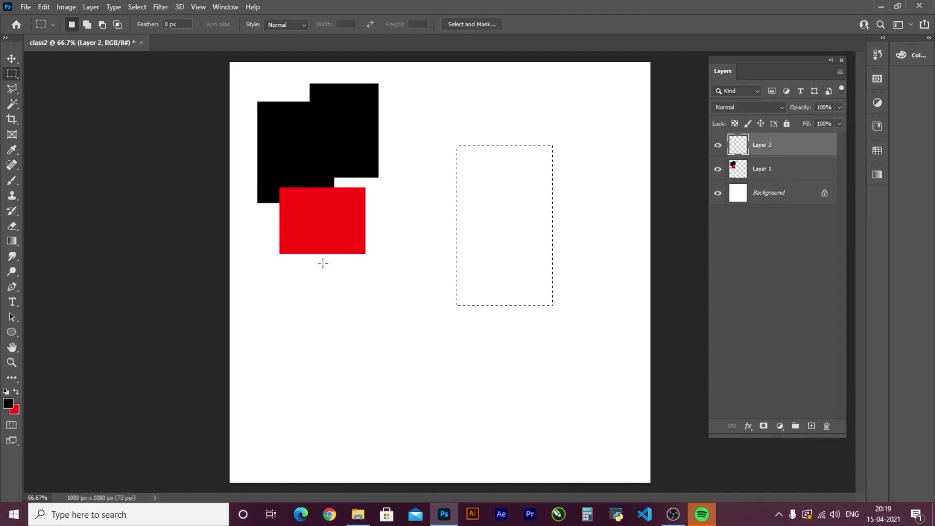
pyautogui.hotkey('ctrl', 'BackSpace')
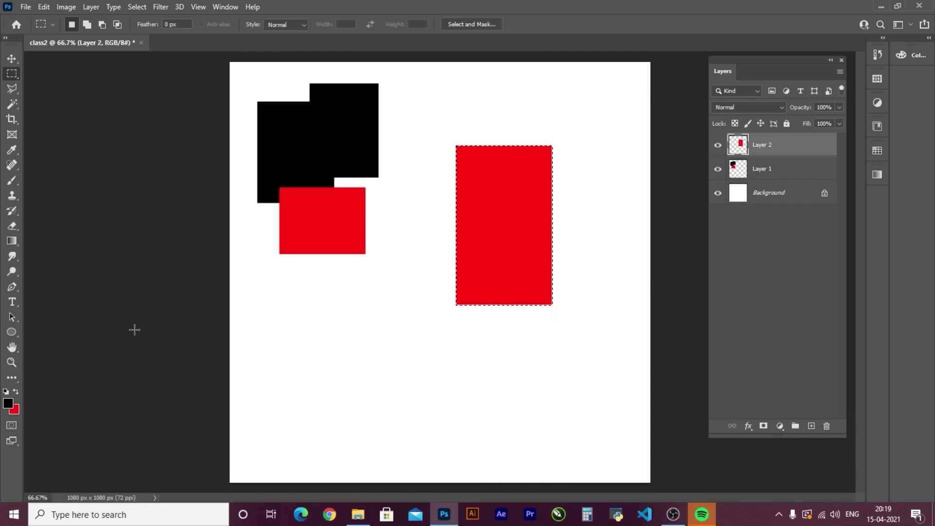
pyautogui.hotkey('ctrl', 'd')
# Step: On another new layer, fill an upright rectangular selection overlapping the large red rectangle's lower-left corner with black after swapping the colours, then deselect
pyautogui.click(811, 427)
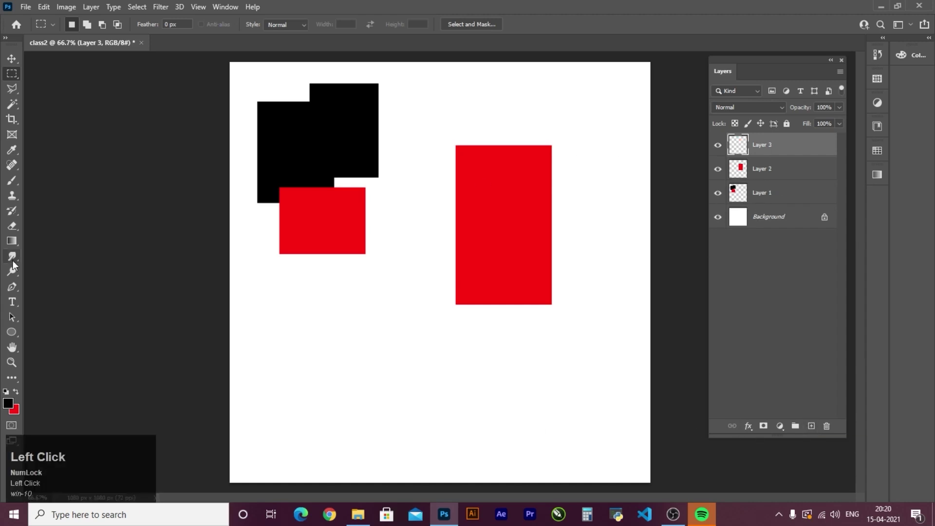
pyautogui.moveTo(406, 263); pyautogui.dragTo(511, 423)
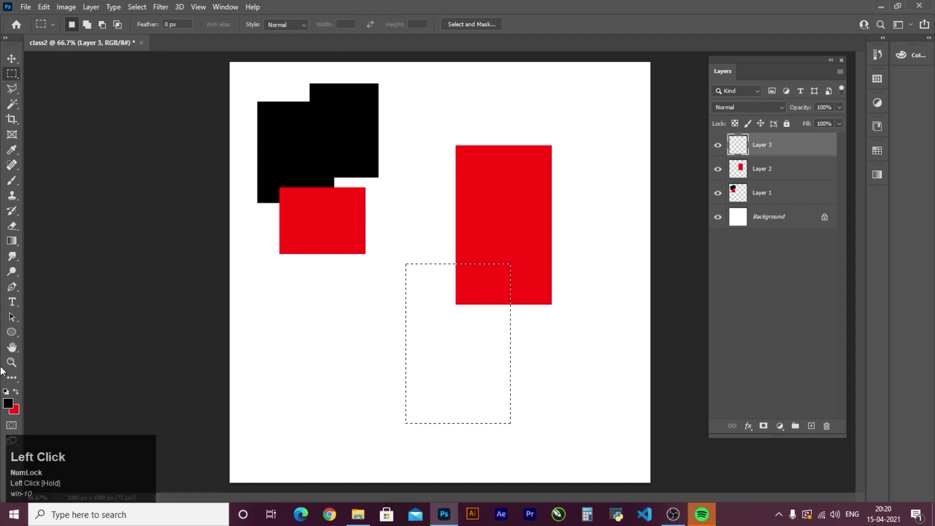
pyautogui.click(16, 392)
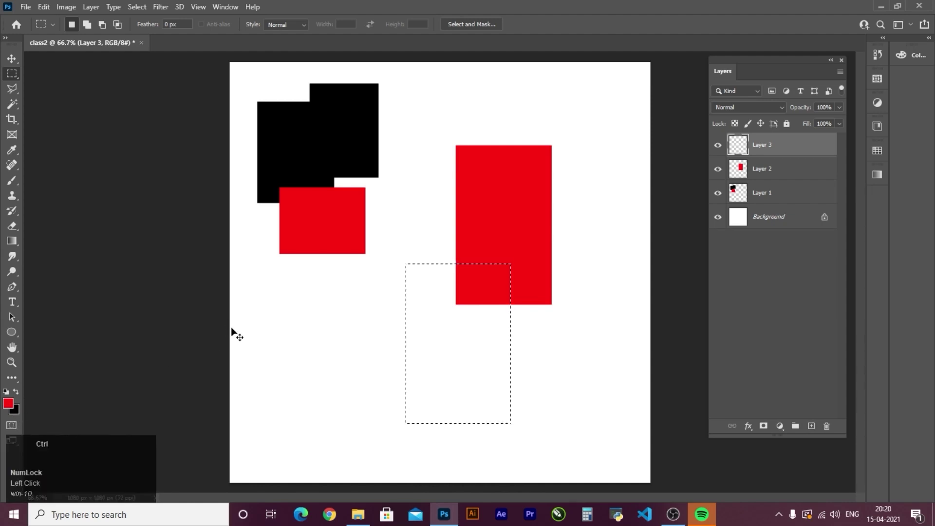
pyautogui.hotkey('ctrl', 'BackSpace')
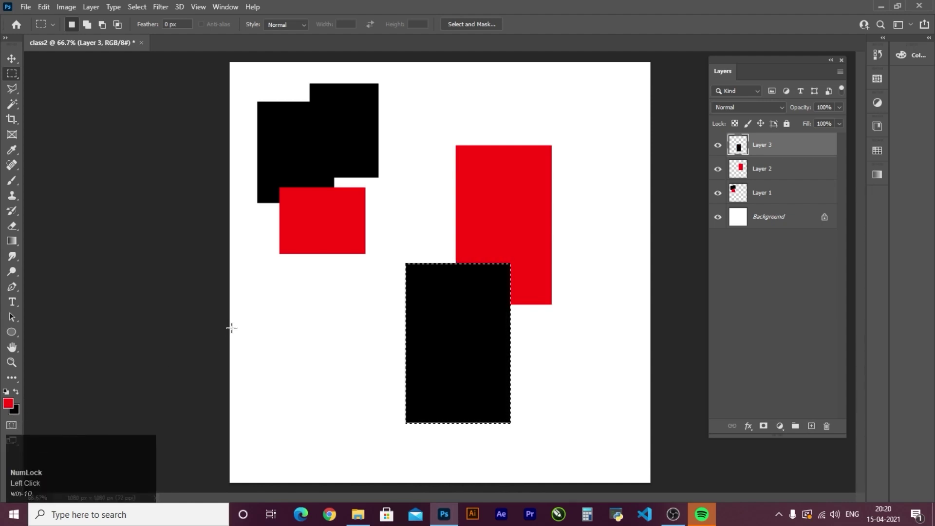
pyautogui.hotkey('ctrl', 'd')
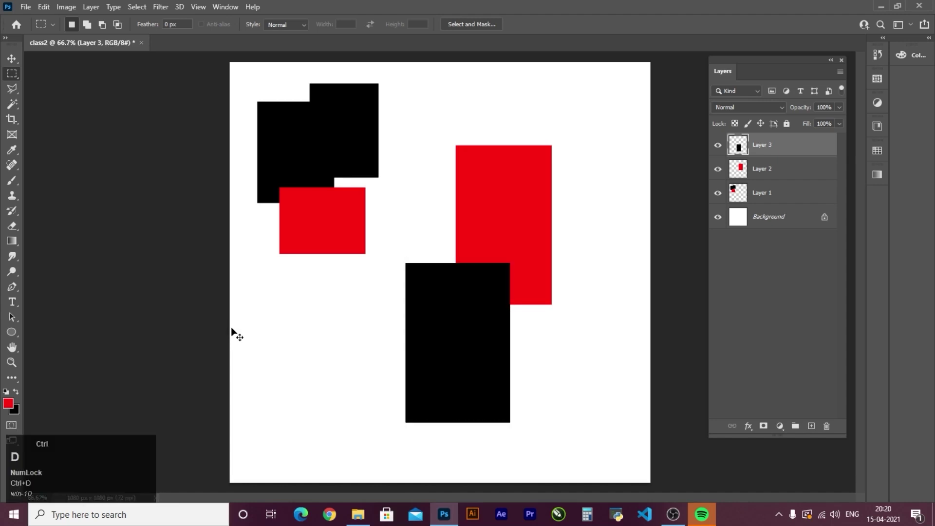
# Step: Move the large red rectangle slightly right and down, and reposition the separate black rectangle over its lower-left corner
pyautogui.click(12, 58)
pyautogui.moveTo(496, 213); pyautogui.dragTo(520, 237)
pyautogui.moveTo(450, 356); pyautogui.dragTo(479, 305)
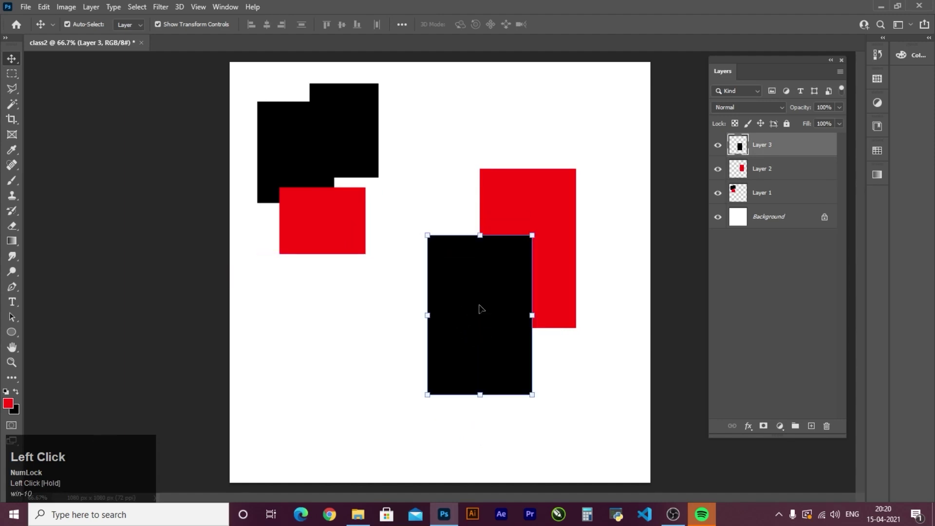
pyautogui.click(782, 171)
pyautogui.click(775, 151)
pyautogui.click(769, 168)
pyautogui.click(781, 147)
pyautogui.moveTo(486, 294); pyautogui.dragTo(475, 365)
# Step: Move the combined black and red shapes toward the canvas centre and delete their layer, Layer 1
pyautogui.moveTo(319, 203); pyautogui.dragTo(315, 175)
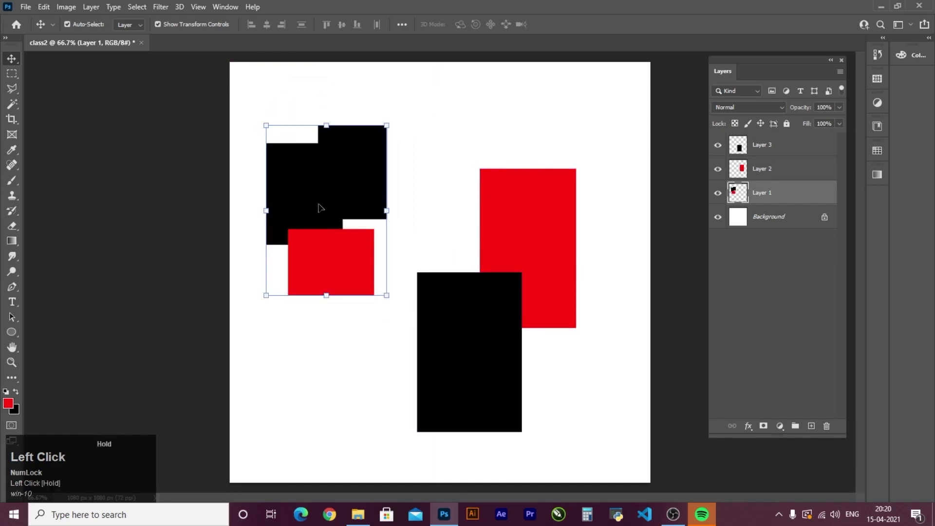
pyautogui.moveTo(323, 227); pyautogui.dragTo(356, 238)
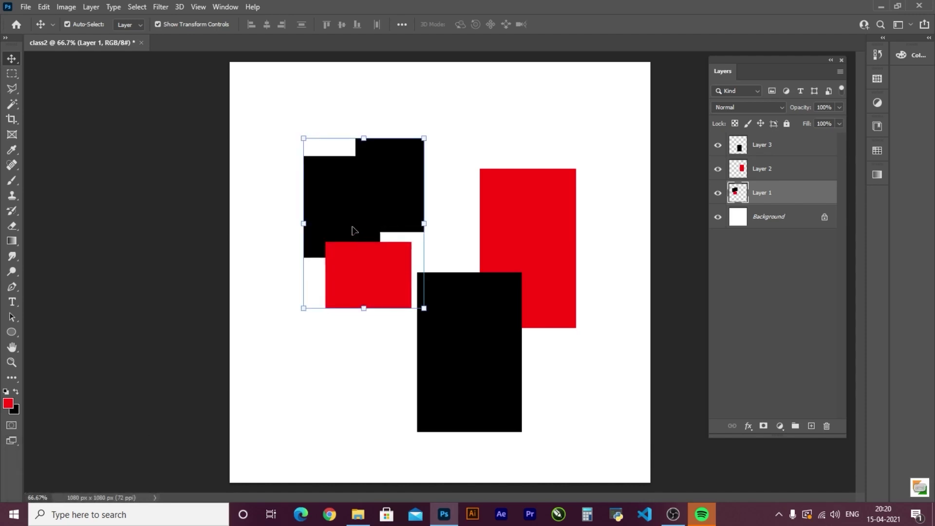
pyautogui.press('Delete')
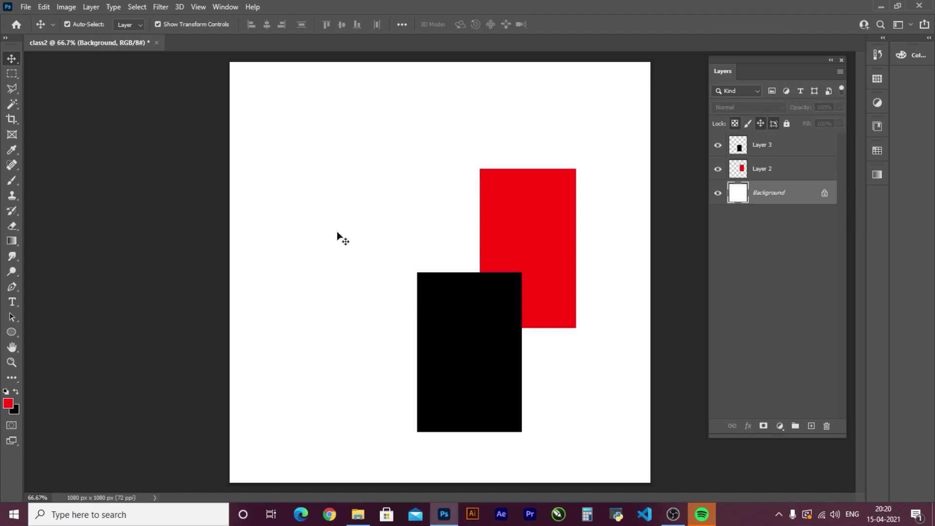
# Step: On a new layer above the black rectangle, draw an elliptical selection in the canvas's upper-left area and fill it with black
pyautogui.click(448, 313)
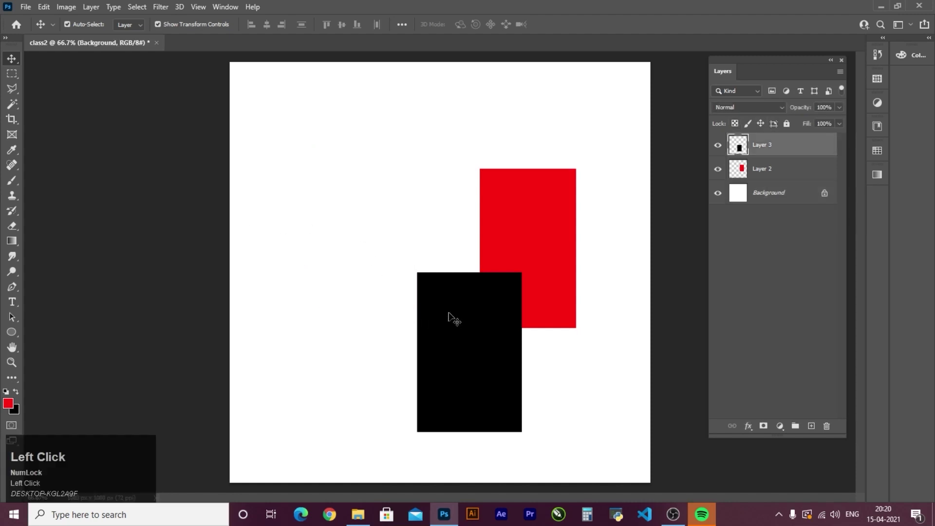
pyautogui.rightClick(17, 77)
pyautogui.click(55, 85)
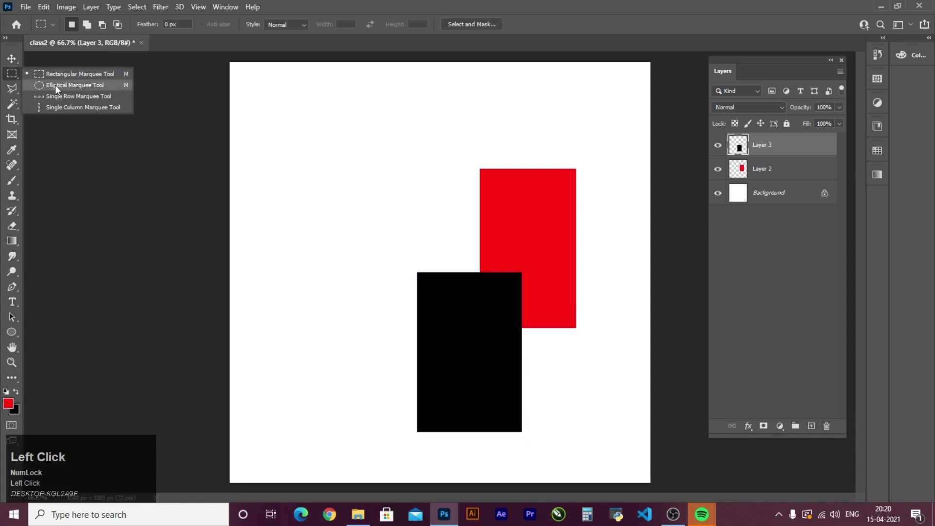
pyautogui.click(811, 427)
pyautogui.moveTo(295, 121); pyautogui.dragTo(414, 250)
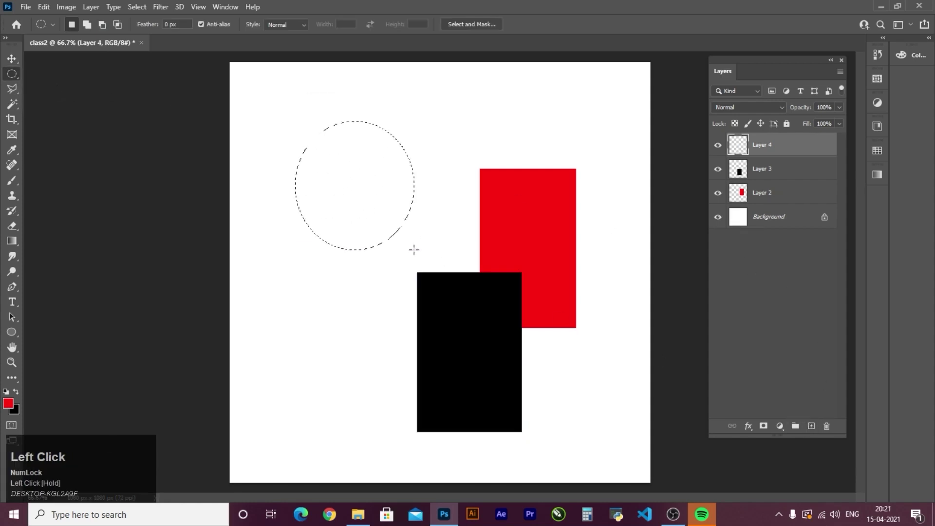
pyautogui.hotkey('ctrl', 'BackSpace')
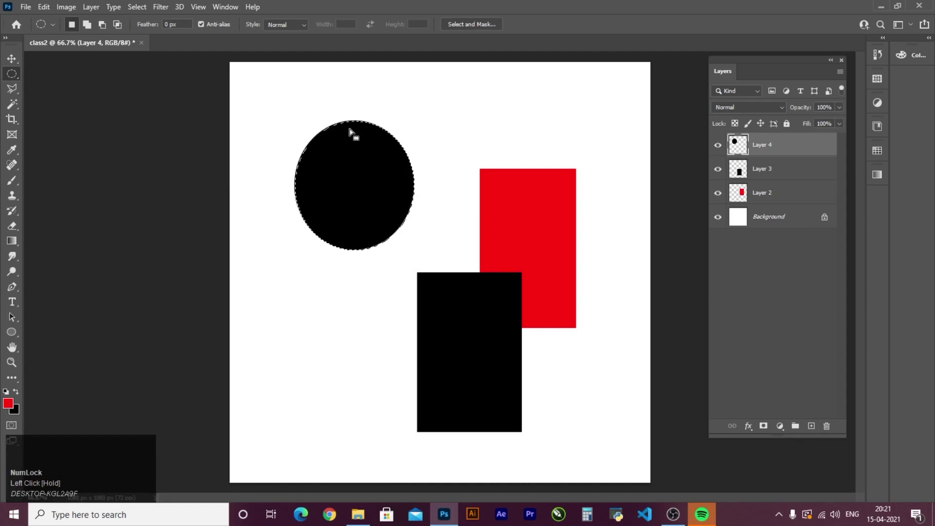
# Step: Replace the selection with a perfect circle spanning the canvas centre, and fill it with red on a new layer after swapping the colours
pyautogui.click(437, 107)
pyautogui.moveTo(434, 101); pyautogui.dragTo(368, 114)
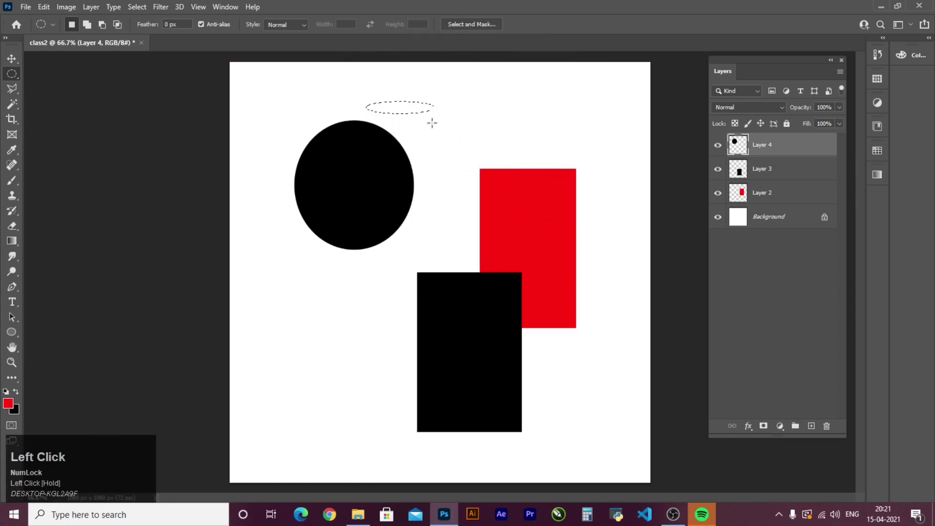
pyautogui.click(344, 153)
pyautogui.press('shift')
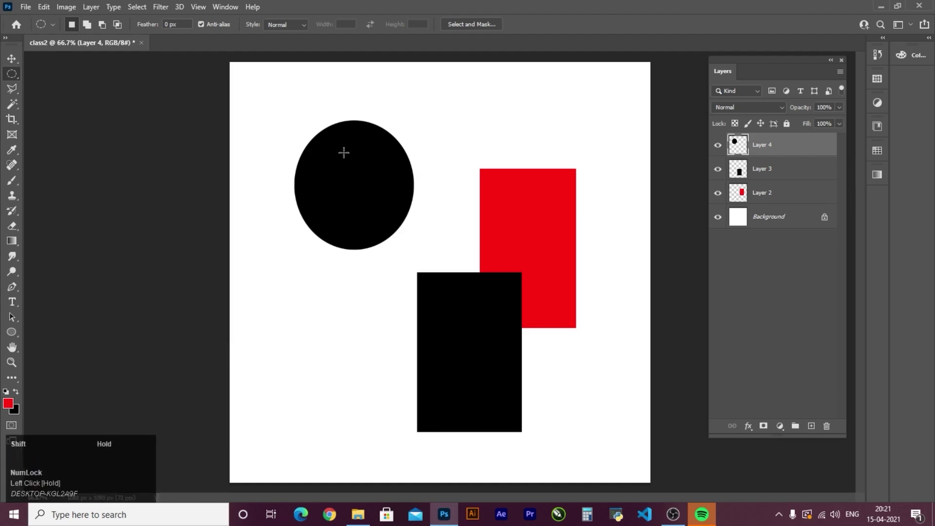
pyautogui.moveTo(382, 203); pyautogui.dragTo(568, 420)
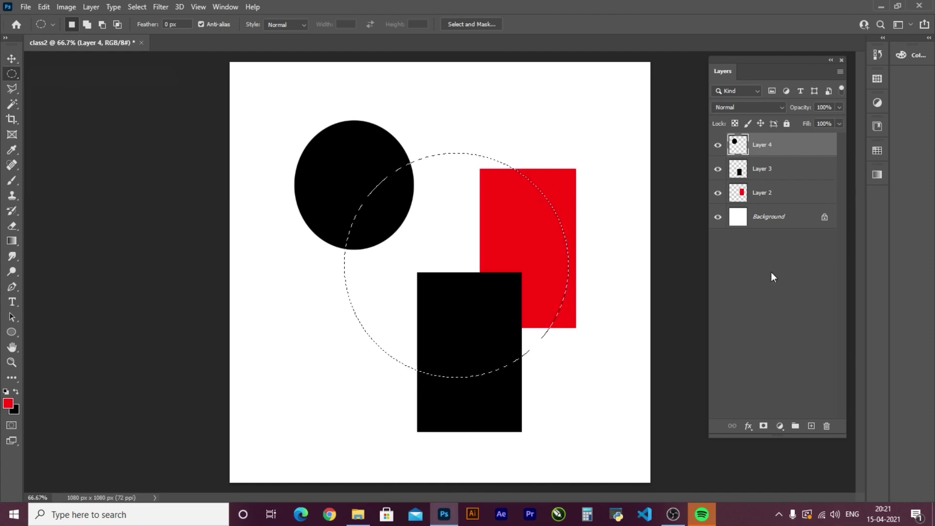
pyautogui.click(812, 426)
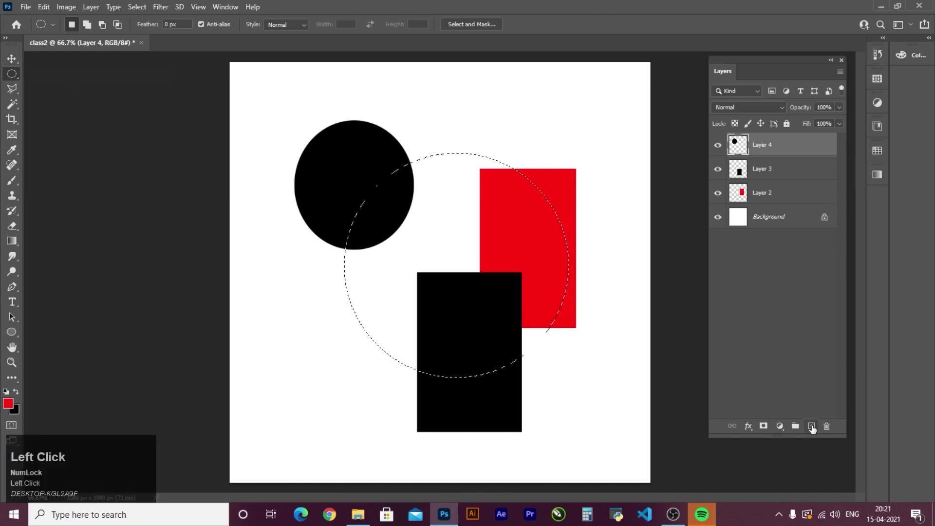
pyautogui.click(14, 397)
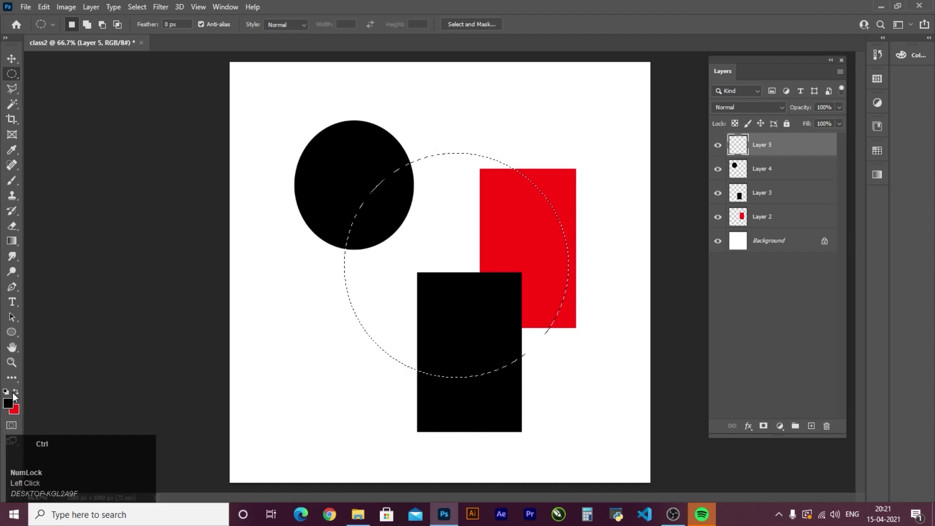
pyautogui.hotkey('ctrl', 'BackSpace')
# Step: Deselect and spread the shapes apart: red circle to the upper right, black ellipse to the left edge, black rectangle to the lower left
pyautogui.click(11, 59)
pyautogui.moveTo(458, 264); pyautogui.dragTo(371, 235)
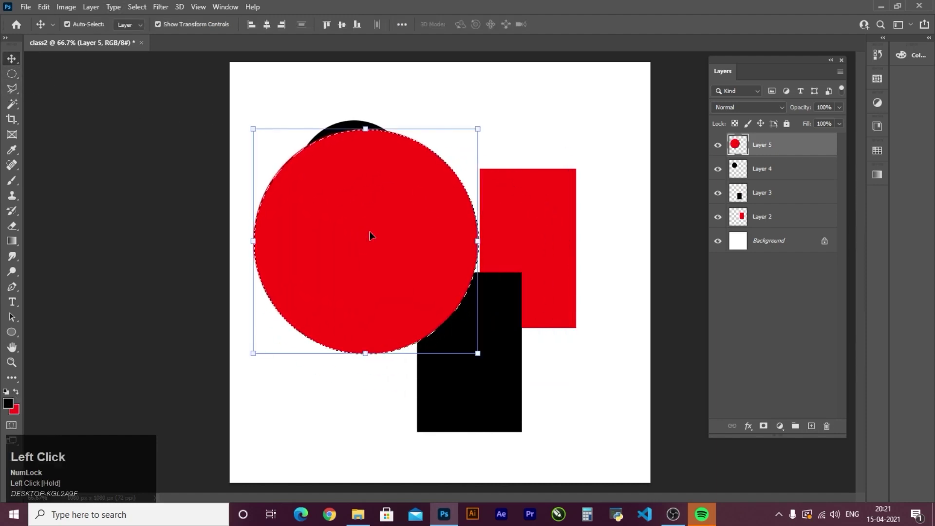
pyautogui.press('ctrl')
pyautogui.moveTo(359, 240); pyautogui.dragTo(499, 210)
pyautogui.moveTo(359, 182); pyautogui.dragTo(294, 221)
pyautogui.moveTo(502, 373); pyautogui.dragTo(369, 388)
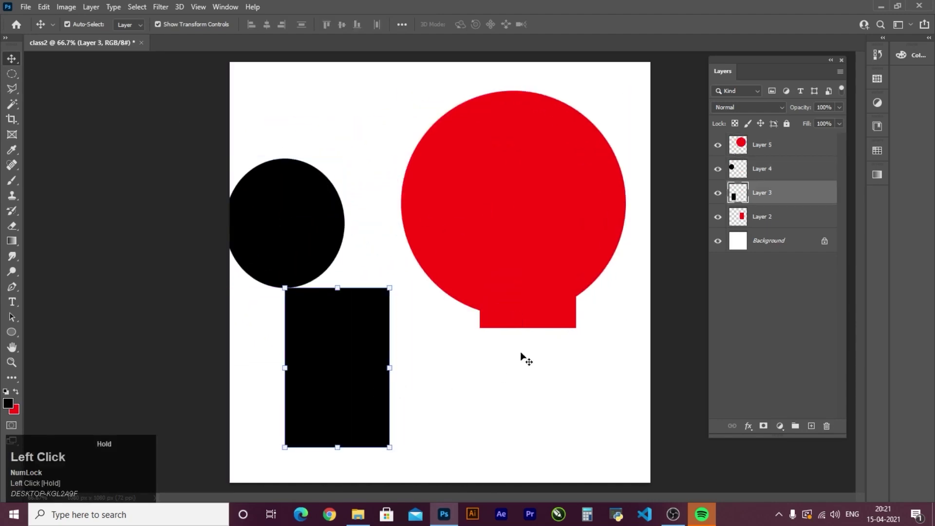
# Step: Move the red rectangle into the canvas's lower-right area and the red circle toward the centre
pyautogui.click(577, 351)
pyautogui.moveTo(573, 344); pyautogui.dragTo(577, 353)
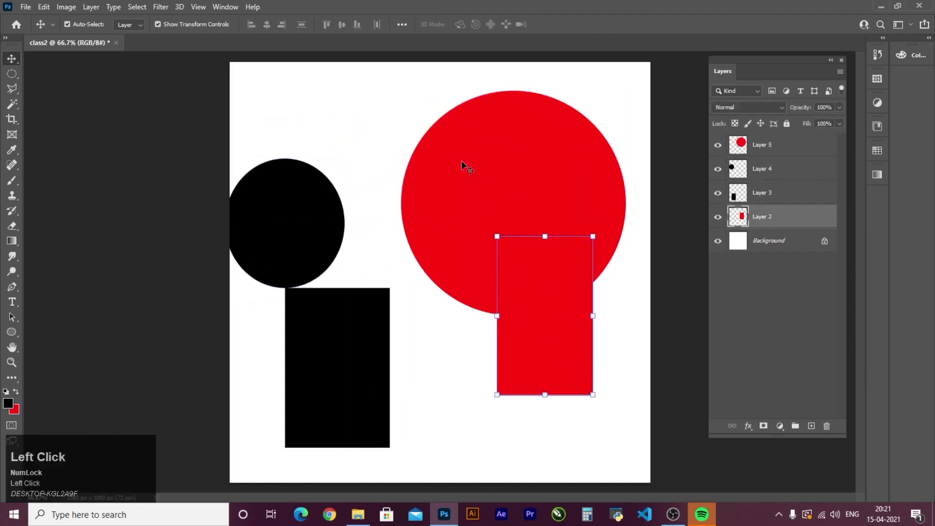
pyautogui.moveTo(461, 160); pyautogui.dragTo(387, 142)
pyautogui.moveTo(503, 182); pyautogui.dragTo(495, 230)
pyautogui.click(572, 317)
pyautogui.moveTo(572, 318); pyautogui.dragTo(583, 354)
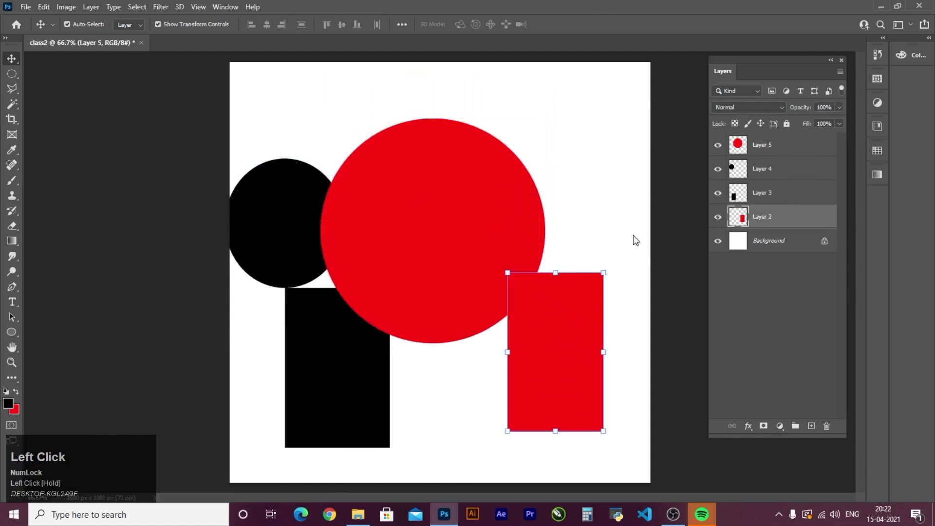
# Step: Go through Layer 2 to Layer 5 to examine which shape each layer holds and how its name can be edited
pyautogui.click(762, 221)
pyautogui.doubleClick(763, 217)
pyautogui.moveTo(755, 214); pyautogui.dragTo(772, 216)
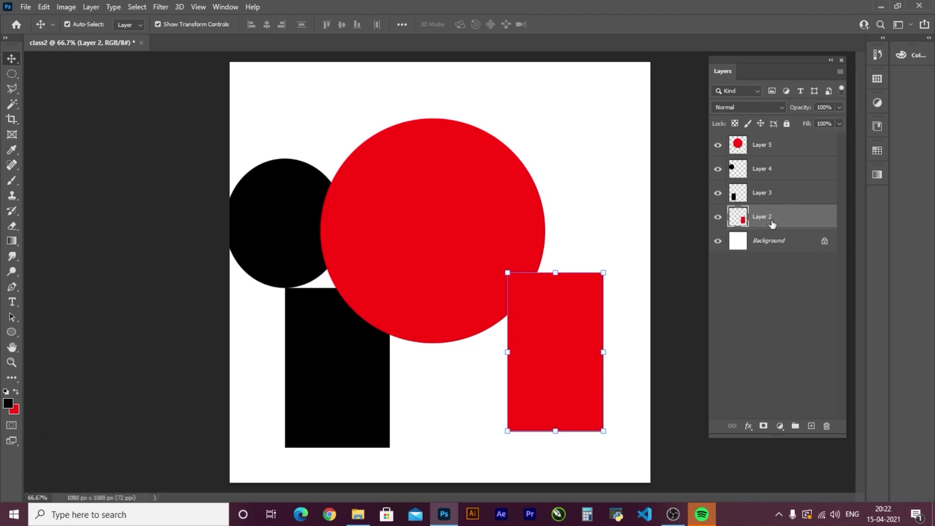
pyautogui.click(763, 193)
pyautogui.doubleClick(764, 193)
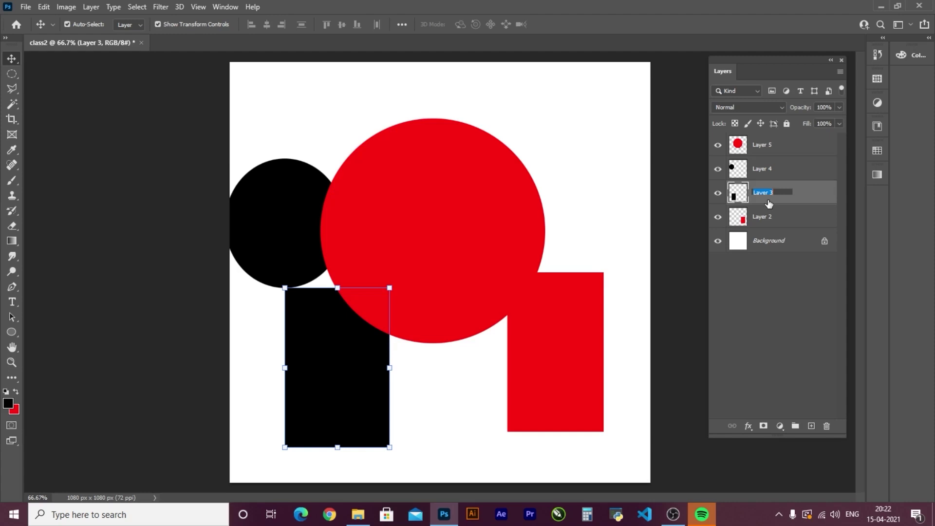
pyautogui.click(774, 172)
pyautogui.click(774, 194)
pyautogui.click(777, 219)
pyautogui.click(772, 195)
pyautogui.click(774, 170)
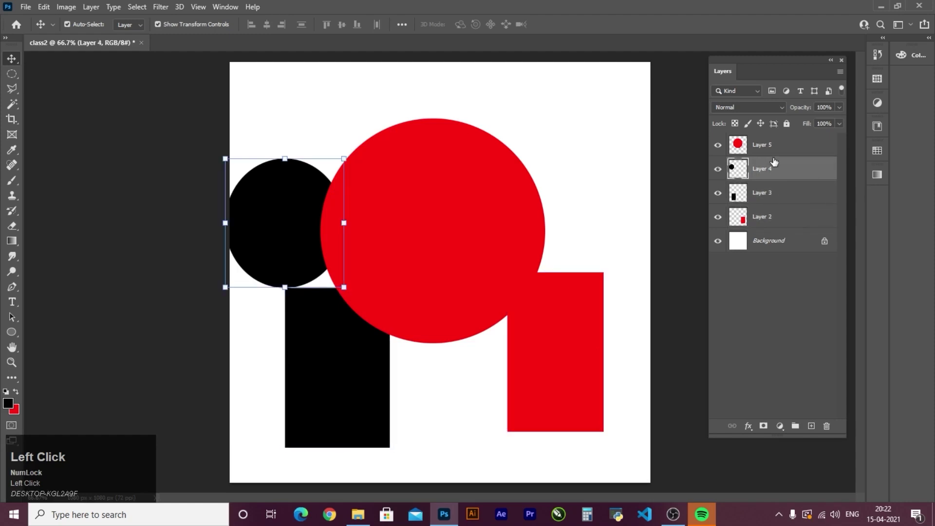
pyautogui.click(774, 147)
# Step: Try renaming the black ellipse's layer, Layer 4, to tghgv
pyautogui.doubleClick(770, 169)
pyautogui.click(732, 171)
pyautogui.write('tghgv')
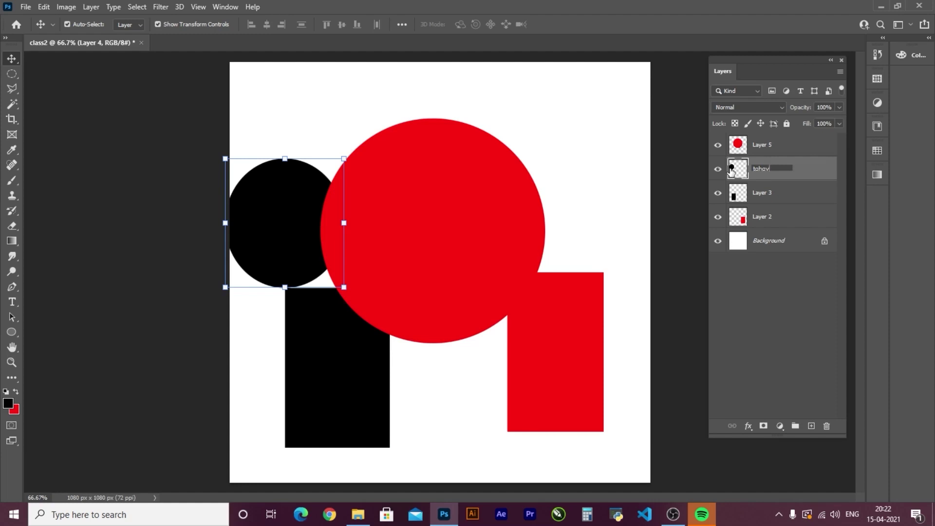
pyautogui.press('Return')
# Step: Reposition the red circle in the canvas's upper area and shift the black ellipse slightly right and up, fully inside the canvas
pyautogui.moveTo(390, 228); pyautogui.dragTo(449, 188)
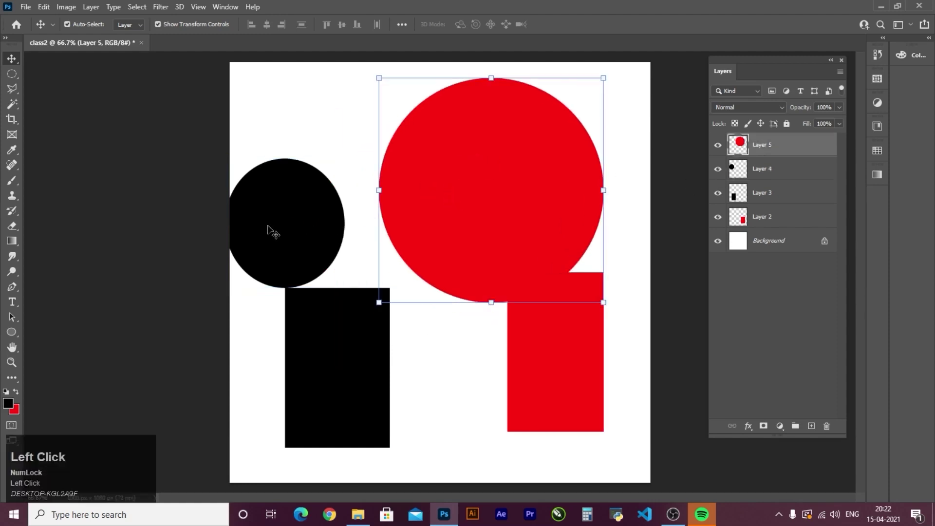
pyautogui.moveTo(268, 230); pyautogui.dragTo(292, 205)
pyautogui.moveTo(430, 195); pyautogui.dragTo(405, 212)
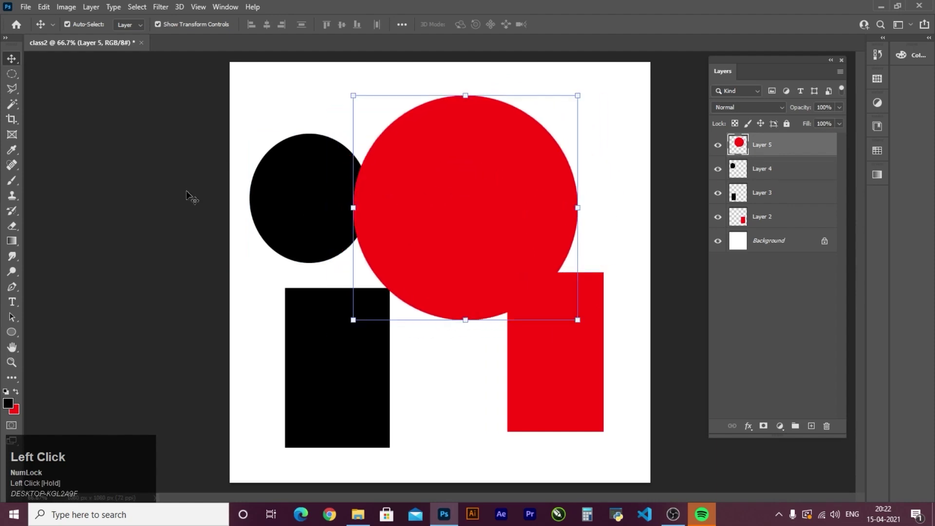
# Step: Delete the layers of the red circle, the black ellipse and both rectangles, keeping only the Background
pyautogui.click(146, 193)
pyautogui.click(12, 74)
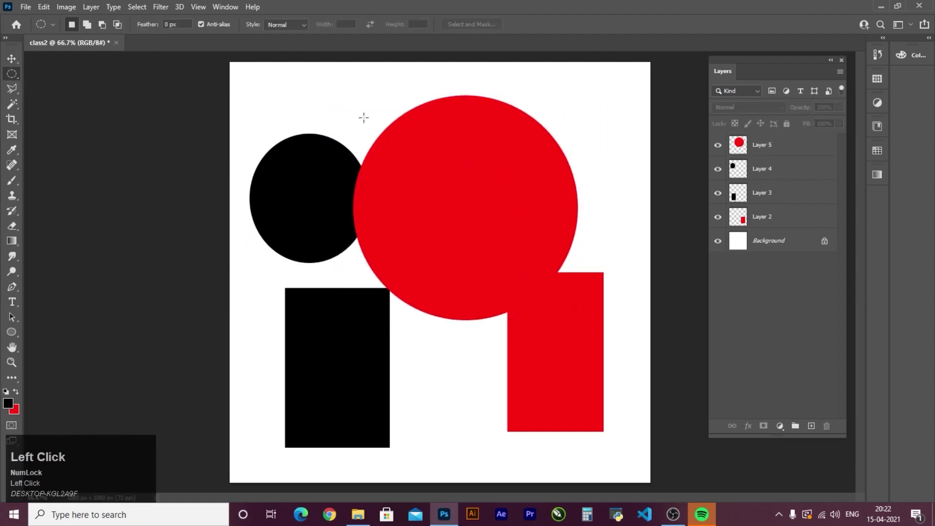
pyautogui.click(11, 59)
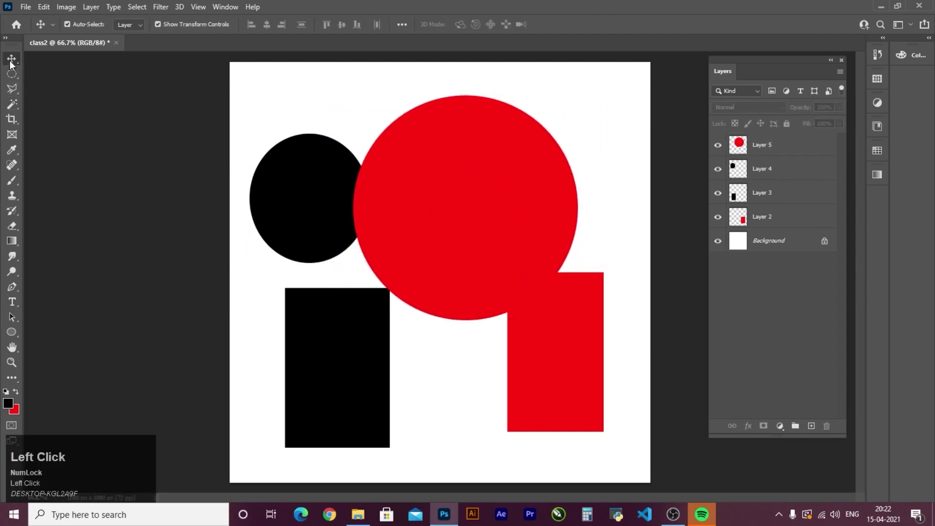
pyautogui.click(446, 170)
pyautogui.press('Delete')
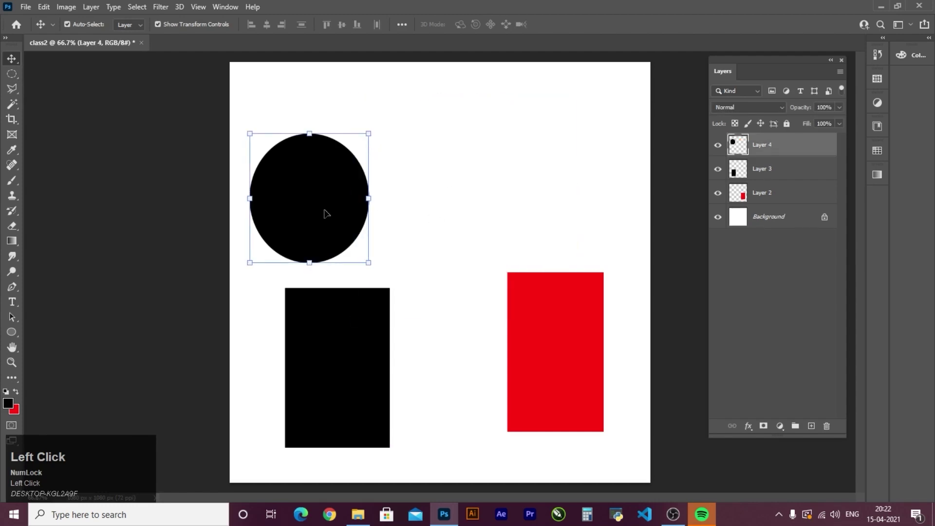
pyautogui.press('Delete')
pyautogui.press('Delete')
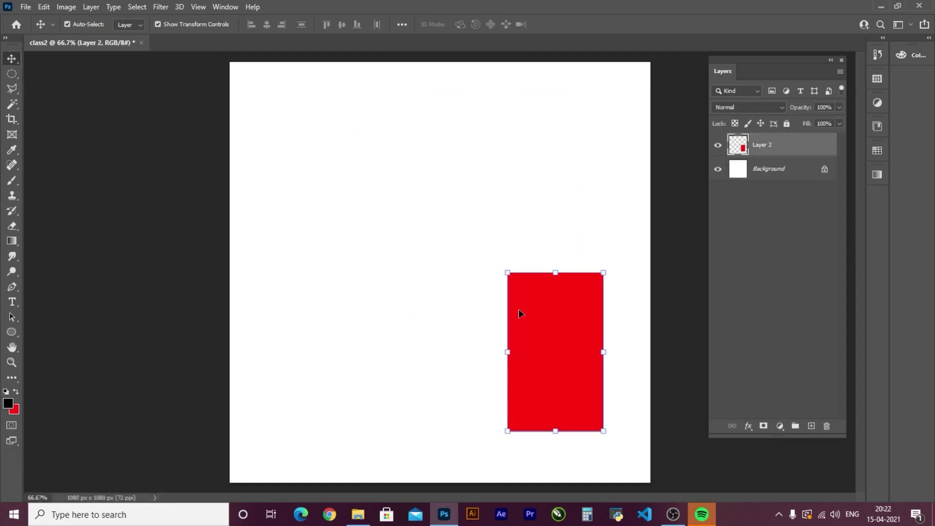
pyautogui.press('Delete')
# Step: Fill an upright rectangular marquee selection in the canvas's upper-middle area with red directly on the Background layer, then deselect
pyautogui.click(12, 75)
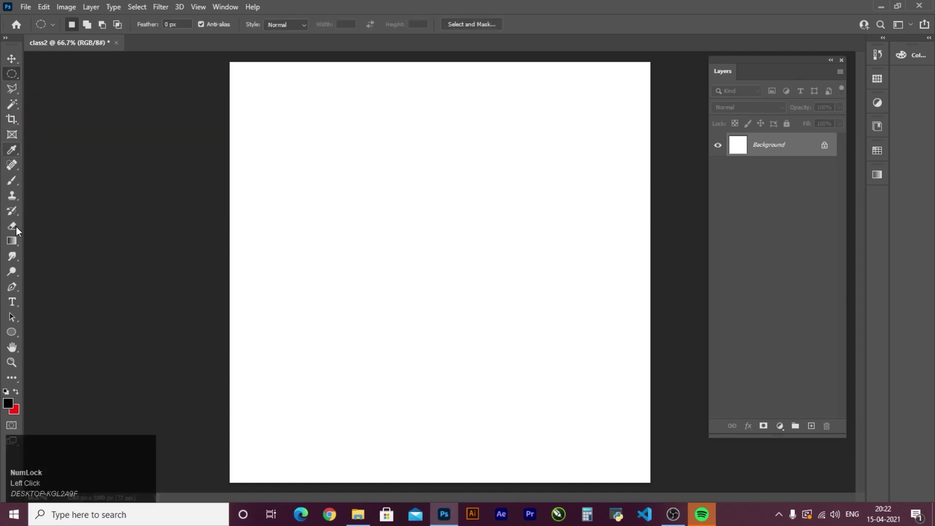
pyautogui.rightClick(12, 74)
pyautogui.click(50, 75)
pyautogui.moveTo(347, 128); pyautogui.dragTo(491, 314)
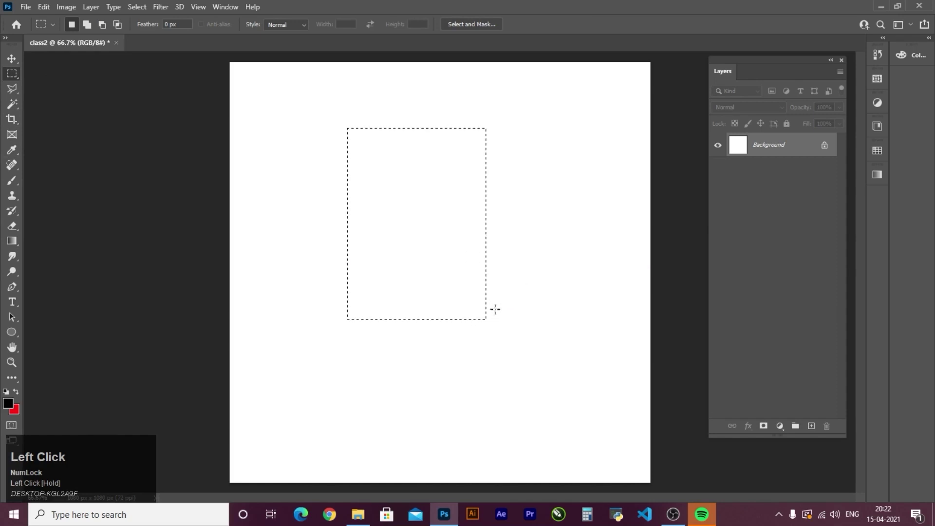
pyautogui.hotkey('ctrl', 'BackSpace')
pyautogui.hotkey('ctrl', 'd')
# Step: Draw an upright rectangular selection that overlaps the left part of the red rectangle
pyautogui.hotkey('ctrl', '=')
pyautogui.hotkey('ctrl', '=')
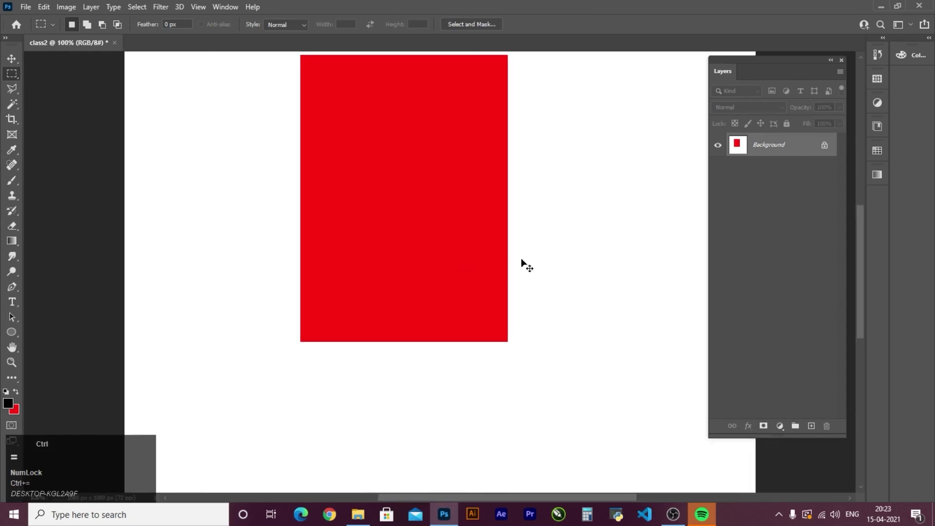
pyautogui.hotkey('ctrl', '-')
pyautogui.hotkey('ctrl', '-')
pyautogui.hotkey('ctrl', '-')
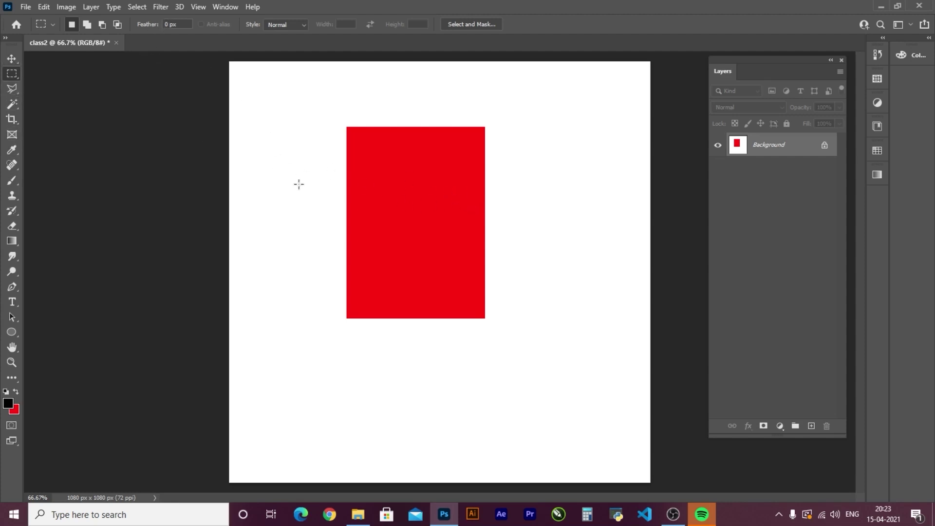
pyautogui.moveTo(276, 129); pyautogui.dragTo(397, 291)
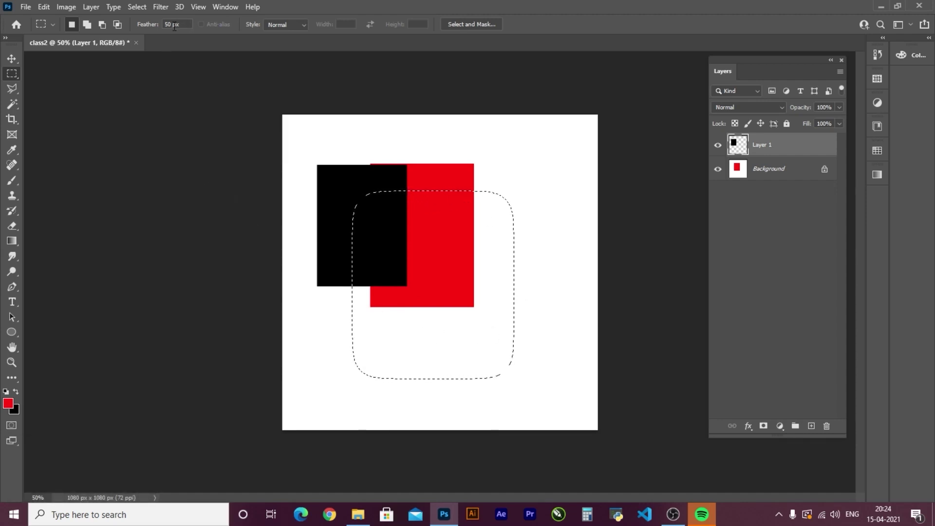
# Step: Fill the 50 px feathered rectangular selection with black on a new layer, then undo the last change
pyautogui.click(811, 427)
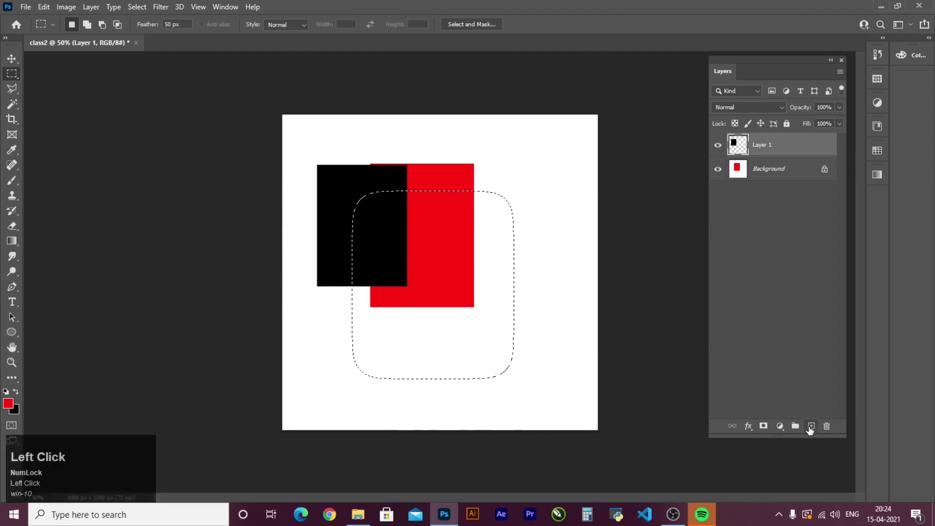
pyautogui.hotkey('ctrl', 'BackSpace')
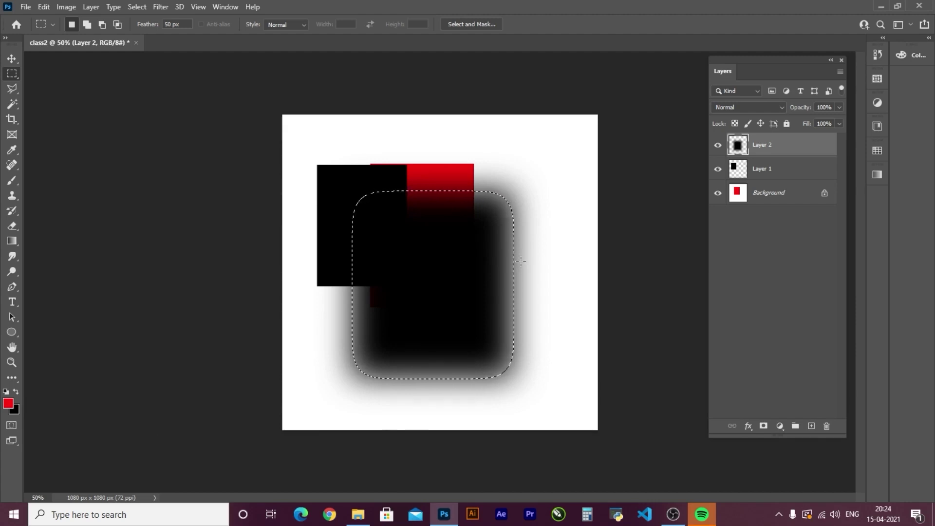
pyautogui.press('ctrl')
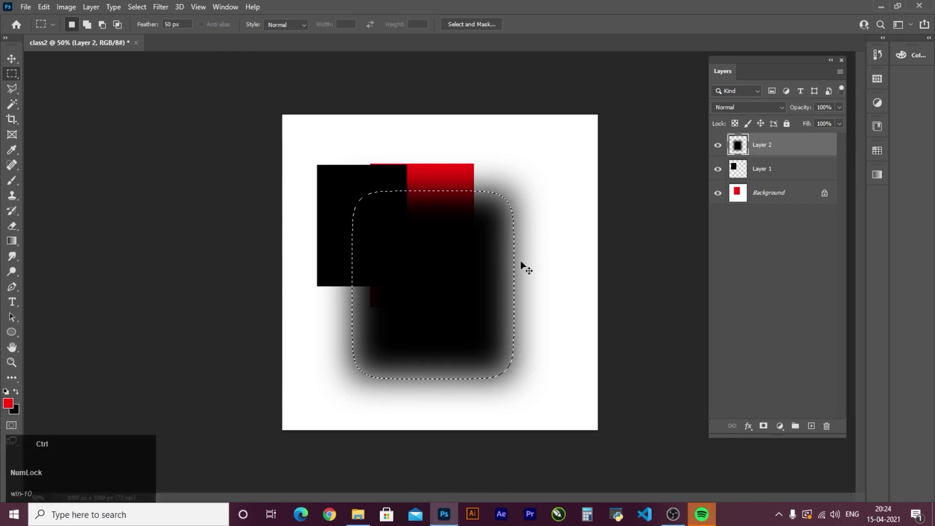
pyautogui.hotkey('ctrl', 'z')
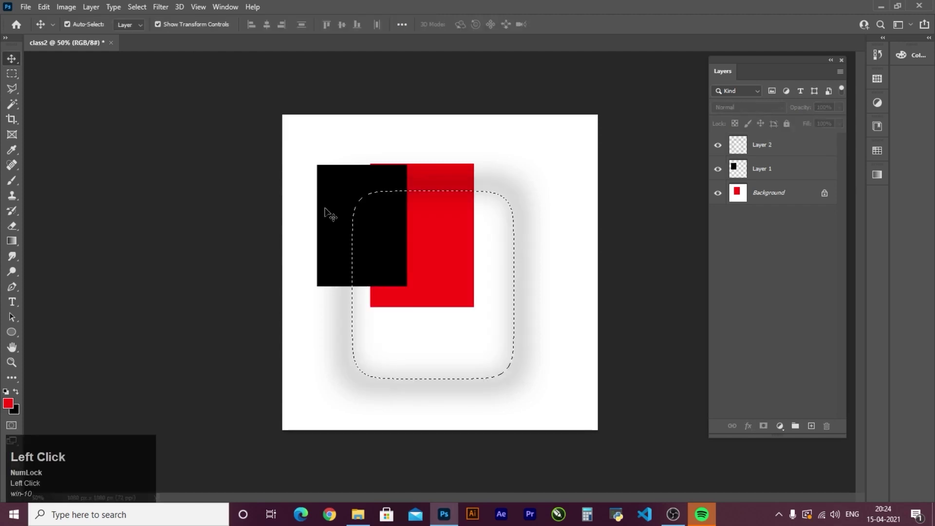
# Step: Deselect, and delete both the feathered shape's layer and the black rectangle's layer
pyautogui.hotkey('ctrl', 'd')
pyautogui.click(357, 213)
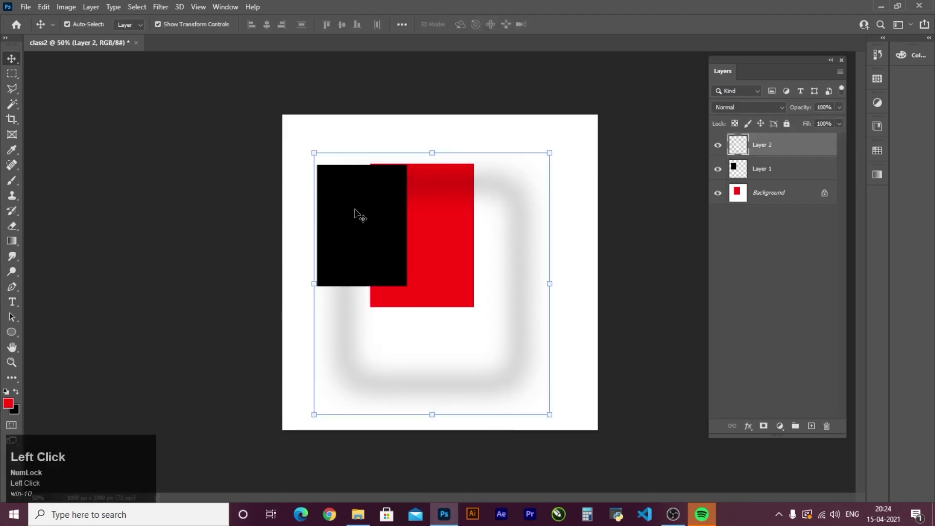
pyautogui.press('Delete')
pyautogui.press('Delete')
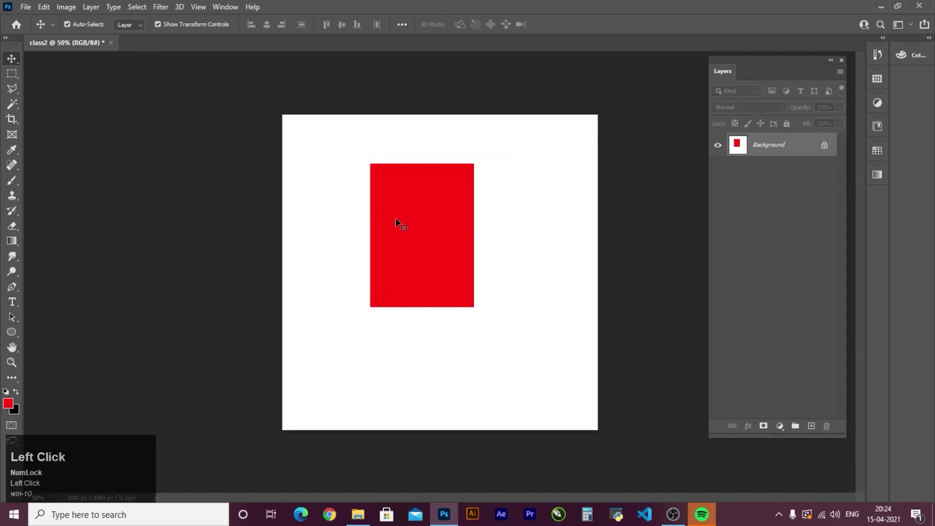
# Step: Try to move the red rectangle on the locked Background layer, declining its conversion to a normal layer
pyautogui.moveTo(409, 236); pyautogui.dragTo(414, 238)
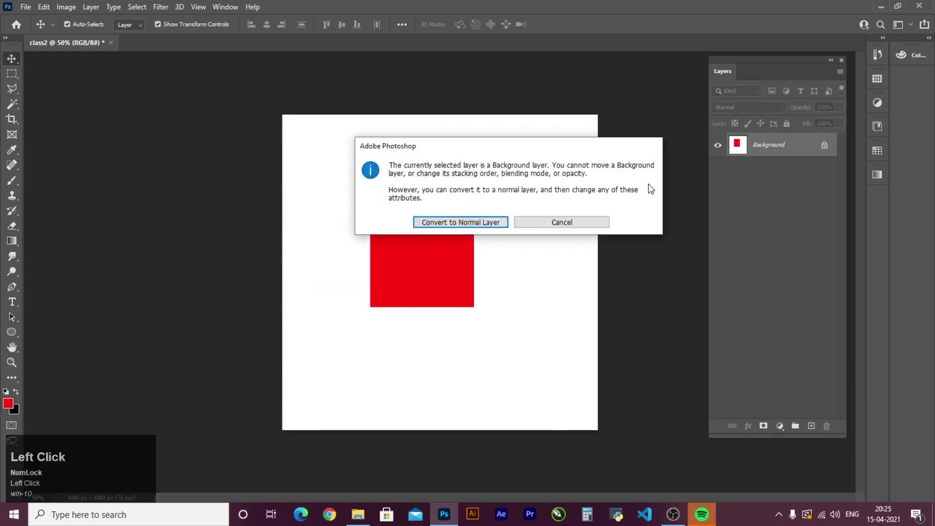
pyautogui.click(572, 220)
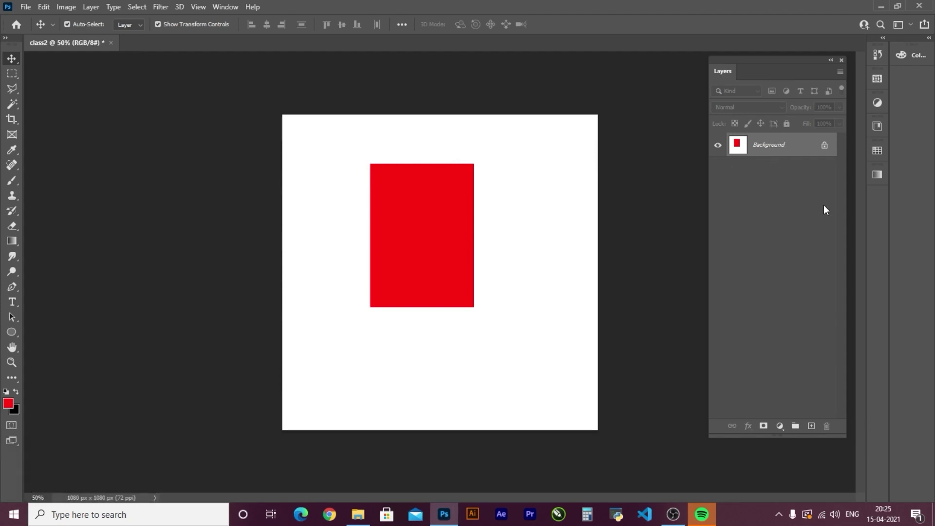
pyautogui.click(417, 226)
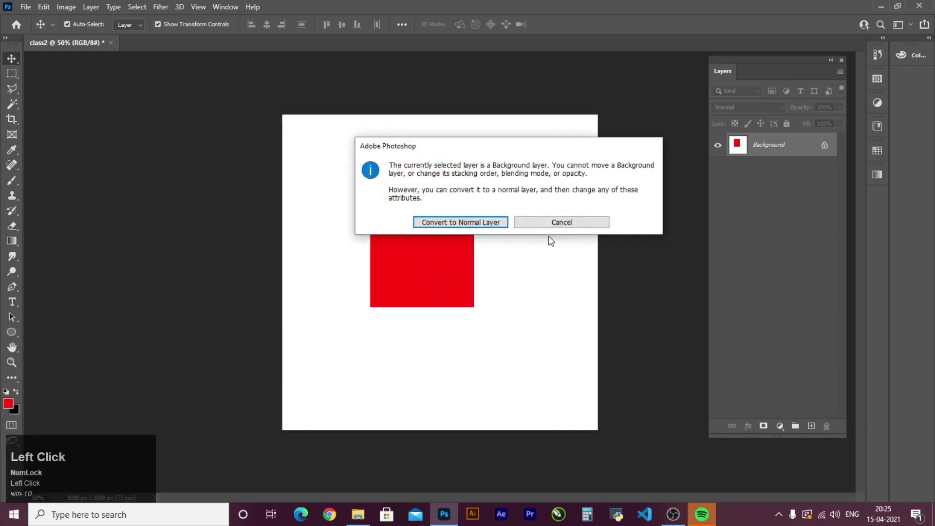
pyautogui.click(540, 225)
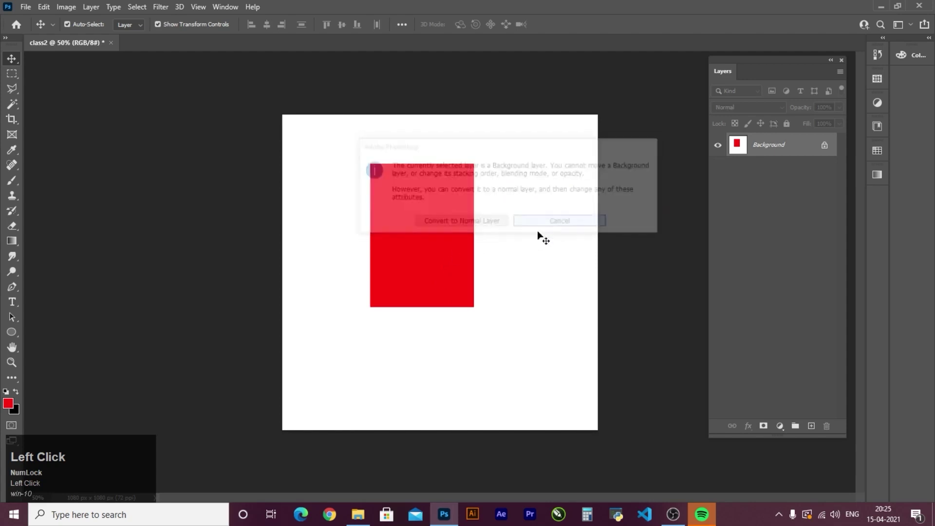
# Step: Undo the deletion of the black rectangle's layer
pyautogui.hotkey('ctrl', 'z')
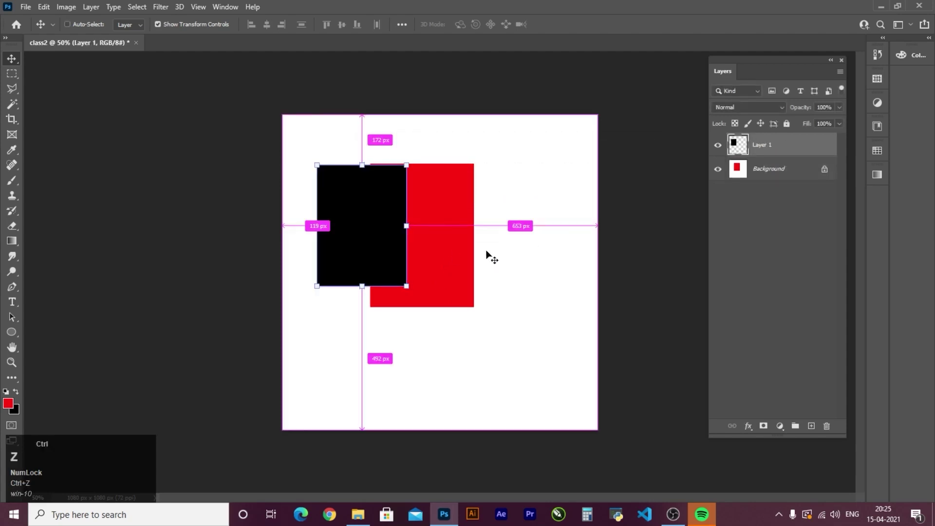
# Step: Undo the earlier fills and added layers back to a blank white Background layer, and deselect
pyautogui.hotkey('ctrl', 'z')
pyautogui.hotkey('ctrl', 'z')
pyautogui.hotkey('ctrl', 'z')
pyautogui.hotkey('ctrl', 'z')
pyautogui.hotkey('ctrl', 'z')
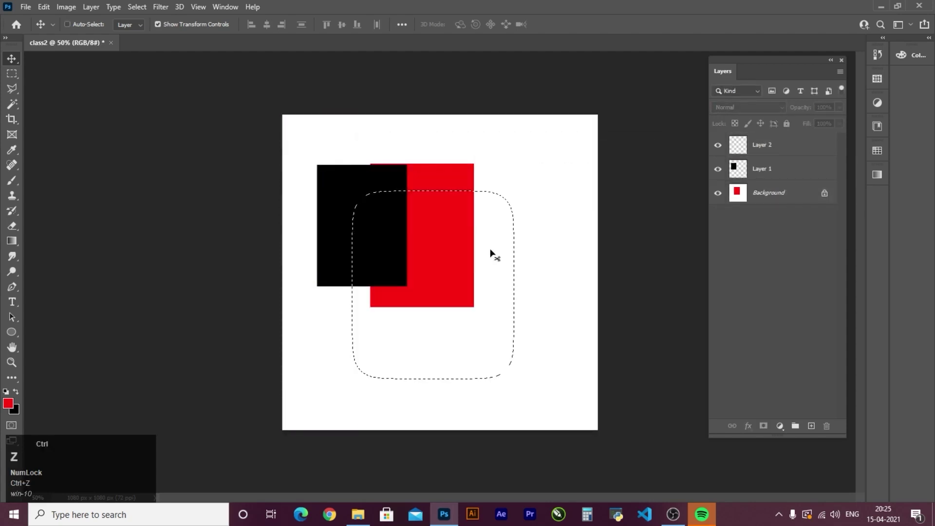
pyautogui.hotkey('ctrl', 'z')
pyautogui.hotkey('ctrl', 'z')
pyautogui.hotkey('ctrl', 'z')
pyautogui.hotkey('ctrl', 'z')
pyautogui.hotkey('ctrl', 'z')
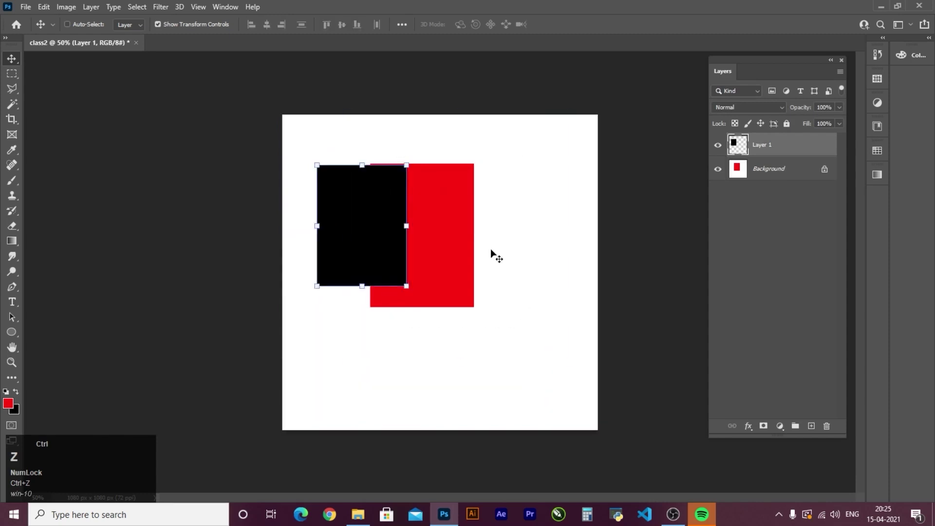
pyautogui.hotkey('ctrl', 'z')
pyautogui.hotkey('ctrl', 'z')
pyautogui.hotkey('ctrl', 'z')
pyautogui.hotkey('ctrl', 'z')
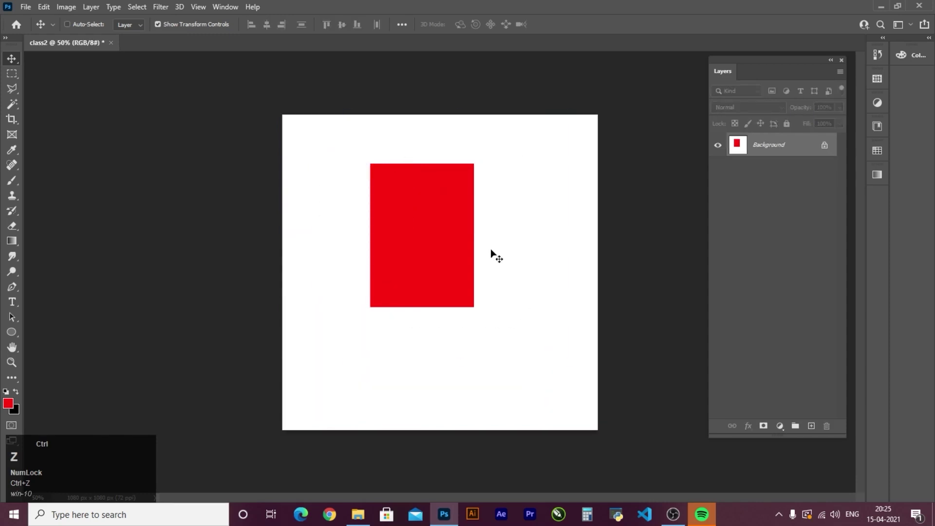
pyautogui.click(516, 248)
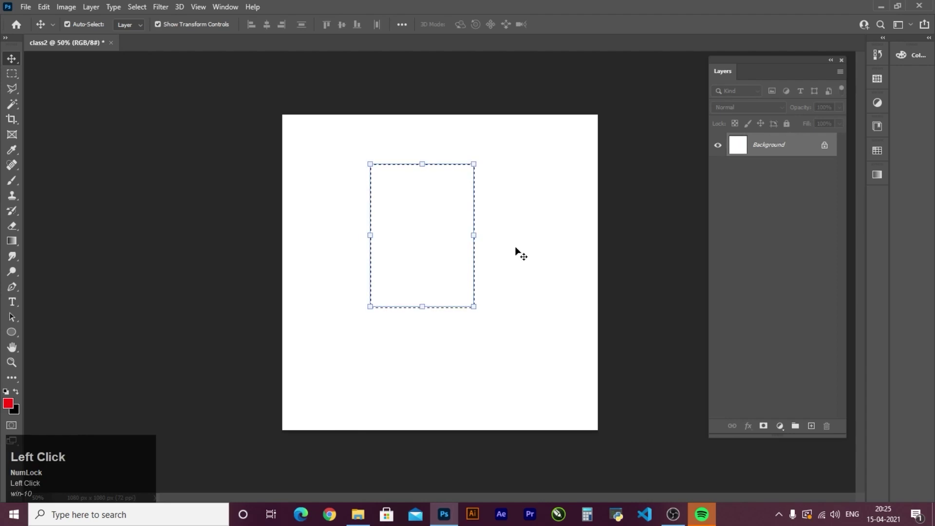
pyautogui.hotkey('ctrl', 'd')
pyautogui.click(284, 242)
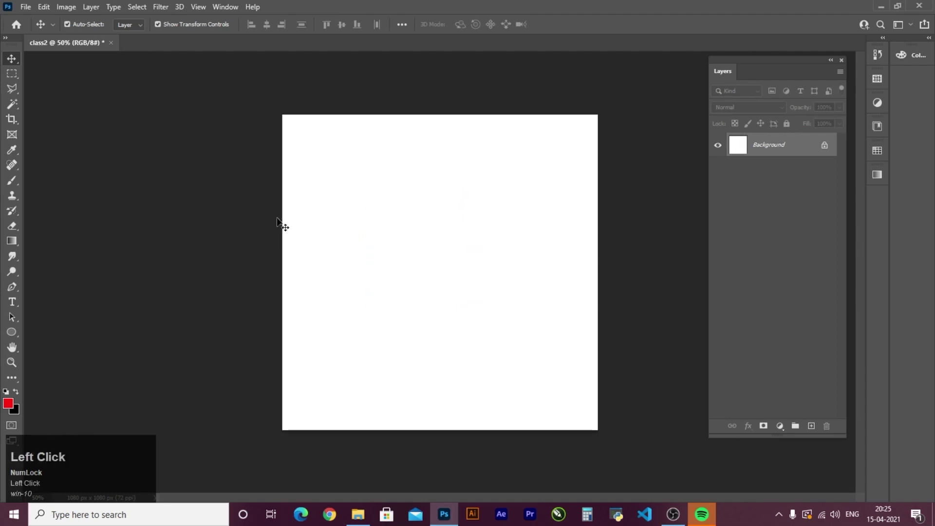
# Step: Draw a circular selection with the Elliptical Marquee and fill it with black on the Background layer
pyautogui.rightClick(16, 75)
pyautogui.click(57, 85)
pyautogui.moveTo(330, 161); pyautogui.dragTo(516, 315)
pyautogui.hotkey('ctrl', 'BackSpace')
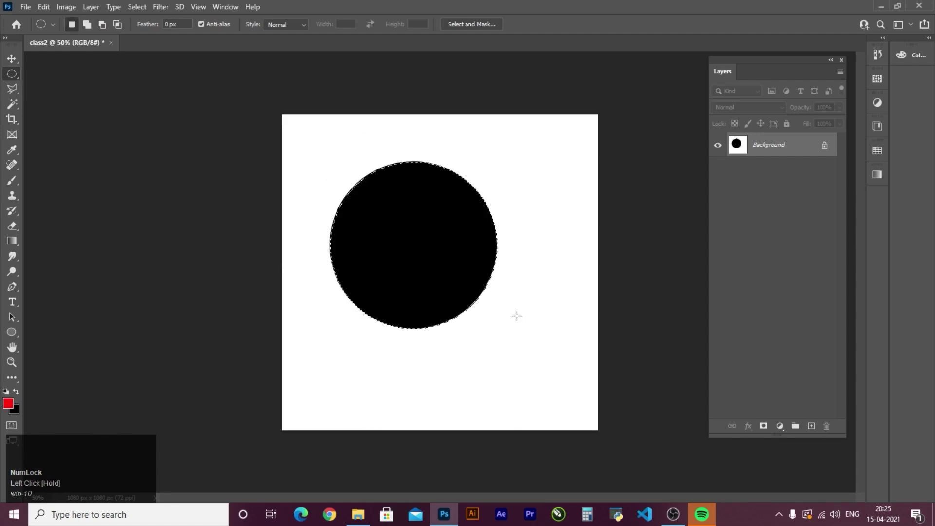
# Step: Deselect and inspect the black circle's lower-right edge at 300% magnification
pyautogui.hotkey('ctrl', '=')
pyautogui.hotkey('ctrl', '=')
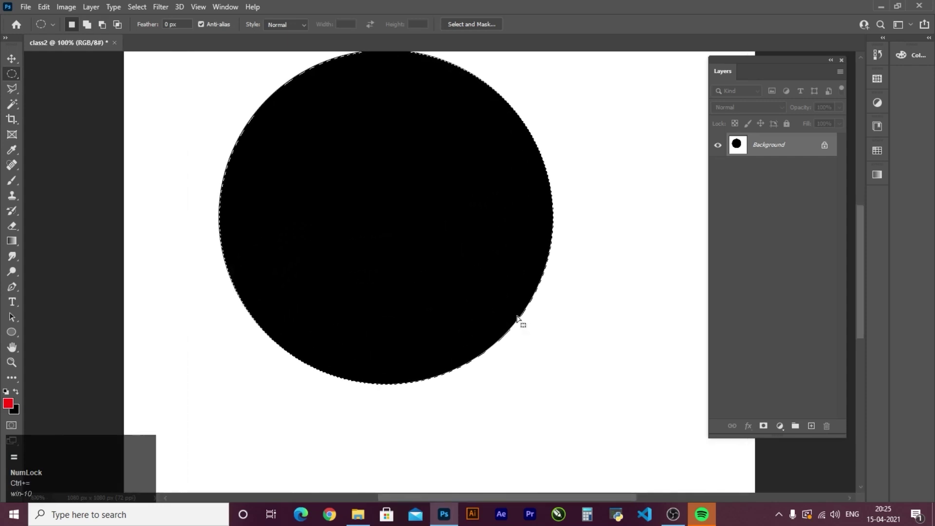
pyautogui.hotkey('ctrl', 'd')
pyautogui.hotkey('ctrl', '=')
pyautogui.hotkey('ctrl', '=')
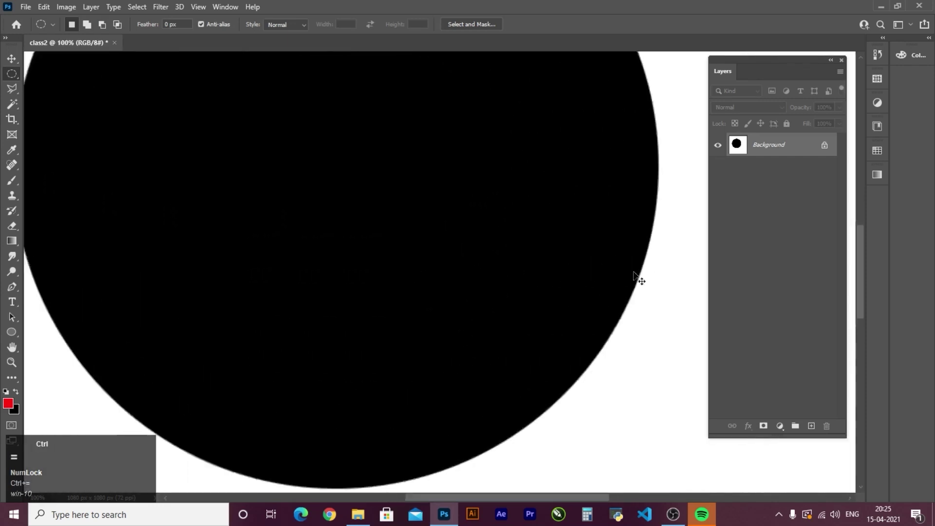
pyautogui.press('space')
pyautogui.moveTo(621, 272); pyautogui.dragTo(225, 190)
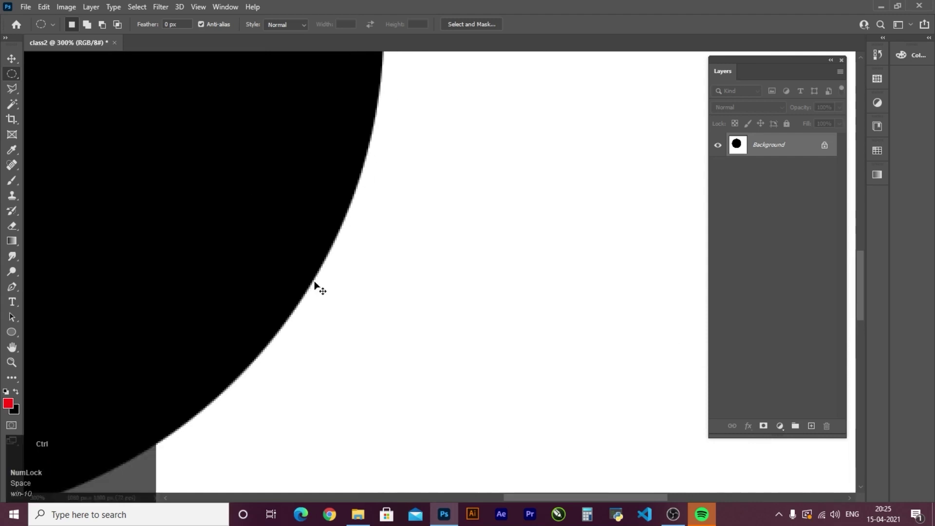
pyautogui.hotkey('ctrl', '-')
pyautogui.hotkey('ctrl', '-')
pyautogui.hotkey('ctrl', '-')
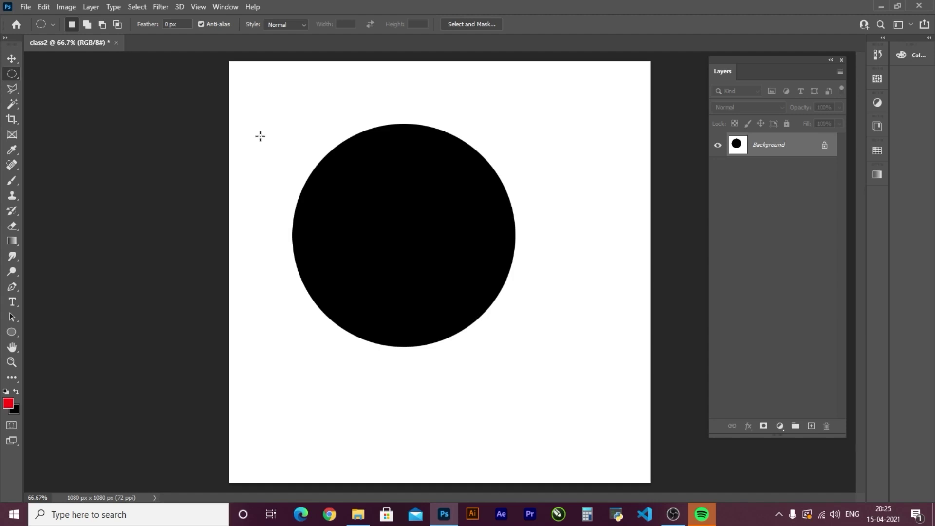
# Step: Examine the individual edge pixels of the anti-aliased black circle at 1600% magnification
pyautogui.hotkey('ctrl', '=')
pyautogui.hotkey('ctrl', '=')
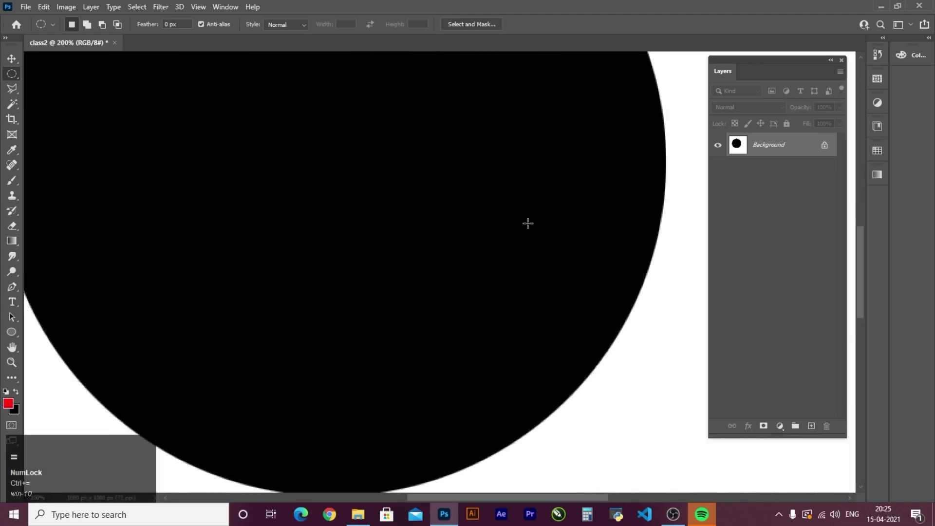
pyautogui.moveTo(526, 222); pyautogui.dragTo(388, 229)
pyautogui.hotkey('ctrl', '=')
pyautogui.hotkey('ctrl', '=')
pyautogui.hotkey('ctrl', '=')
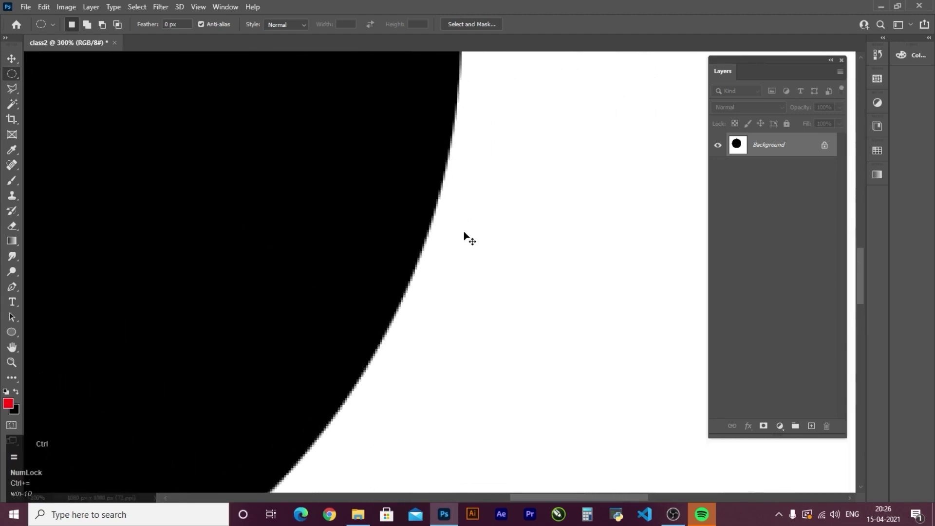
pyautogui.hotkey('ctrl', '=')
pyautogui.hotkey('ctrl', '=')
pyautogui.hotkey('ctrl', '=')
pyautogui.hotkey('ctrl', '=')
pyautogui.hotkey('ctrl', '=')
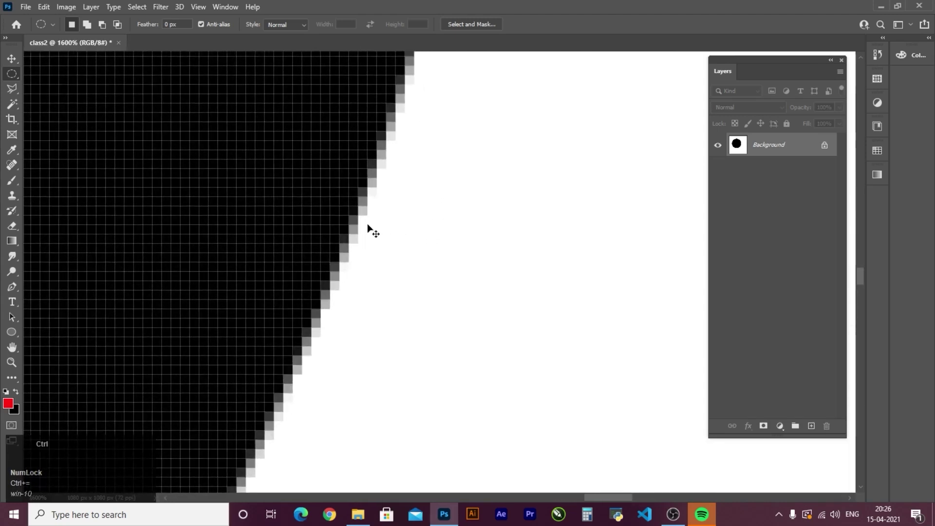
pyautogui.hotkey('ctrl', '-')
pyautogui.hotkey('ctrl', '-')
pyautogui.hotkey('ctrl', '-')
pyautogui.hotkey('ctrl', '-')
pyautogui.hotkey('ctrl', '-')
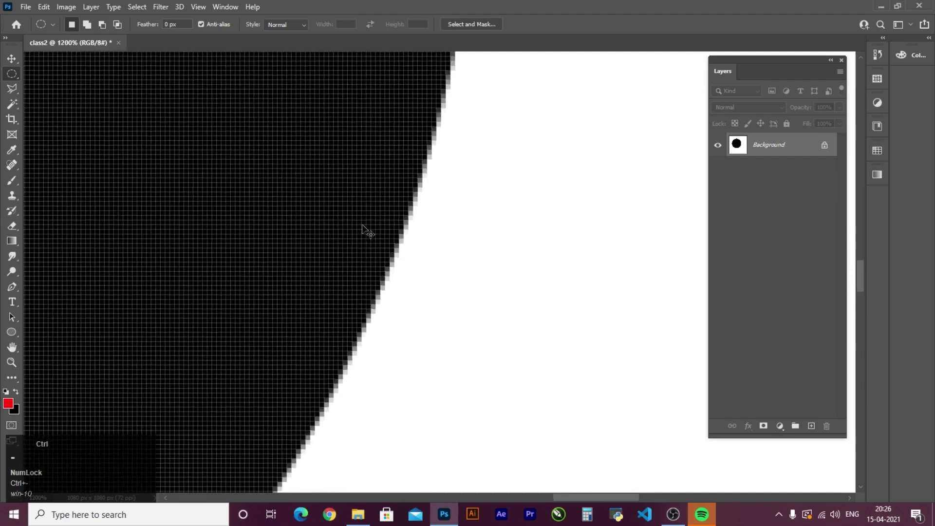
pyautogui.hotkey('ctrl', '-')
pyautogui.hotkey('ctrl', '-')
pyautogui.hotkey('ctrl', '-')
pyautogui.hotkey('ctrl', '-')
pyautogui.hotkey('ctrl', '-')
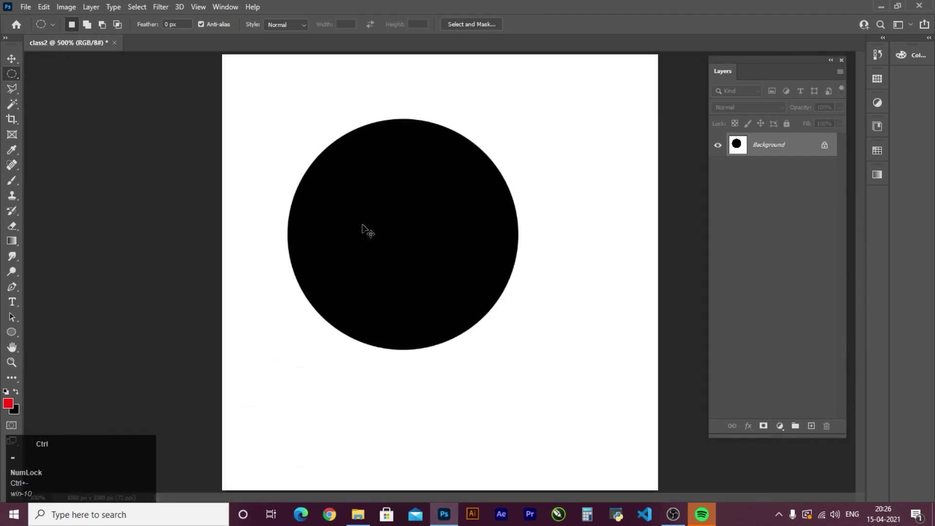
# Step: Replace the black circle with an anti-aliased circular selection filled with red on a new layer, and deselect
pyautogui.click(140, 122)
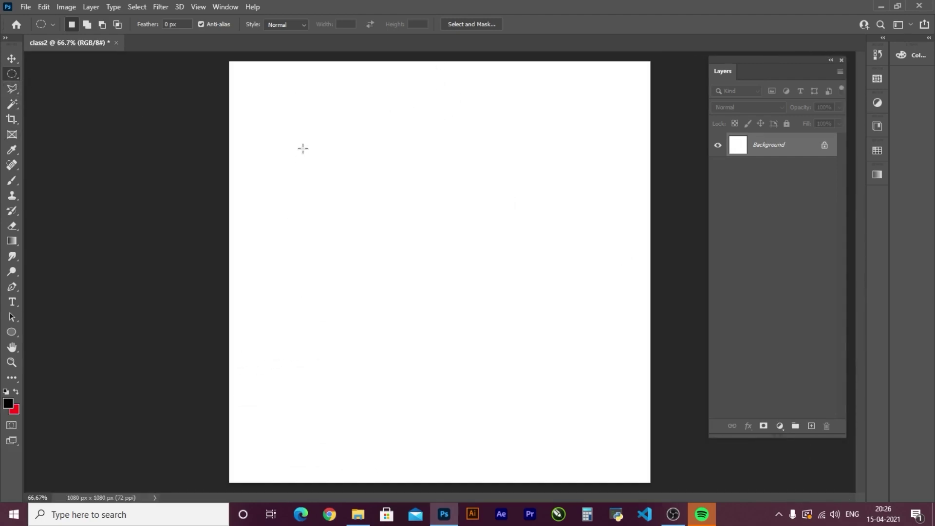
pyautogui.moveTo(279, 125); pyautogui.dragTo(478, 324)
pyautogui.click(804, 429)
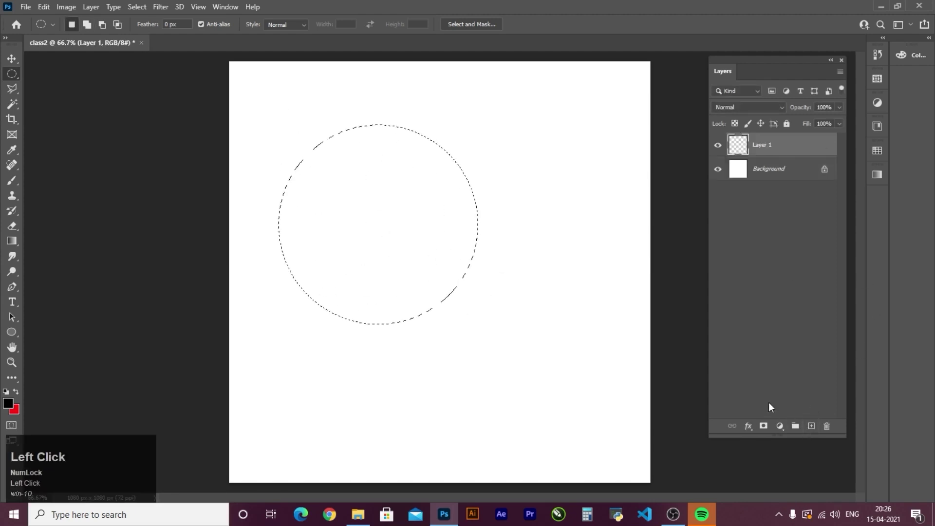
pyautogui.hotkey('ctrl', 'BackSpace')
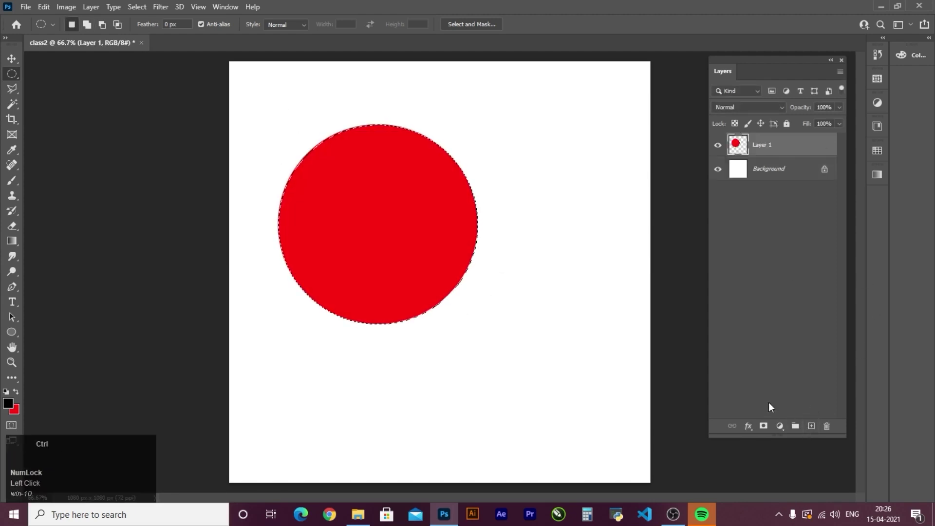
pyautogui.hotkey('ctrl', 'd')
pyautogui.hotkey('ctrl', '=')
pyautogui.hotkey('ctrl', '=')
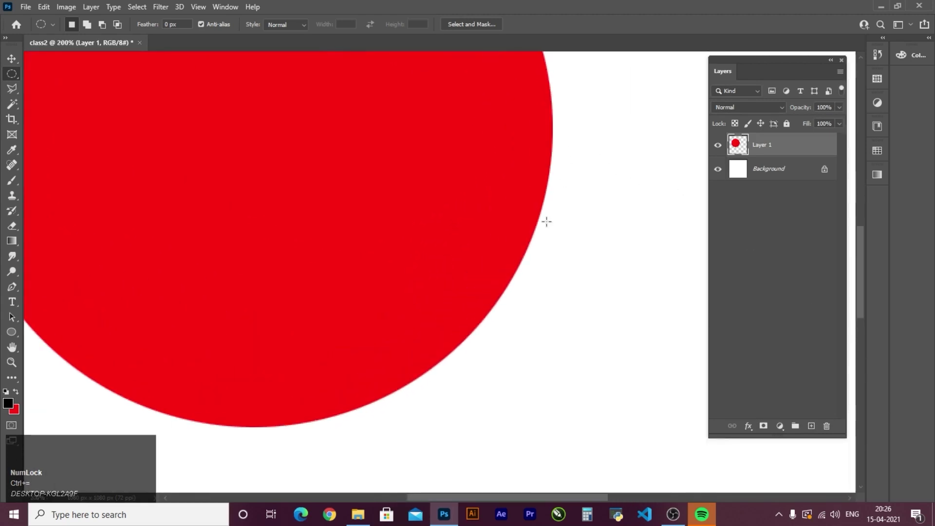
pyautogui.hotkey('ctrl', '-')
pyautogui.hotkey('ctrl', '-')
pyautogui.hotkey('ctrl', '-')
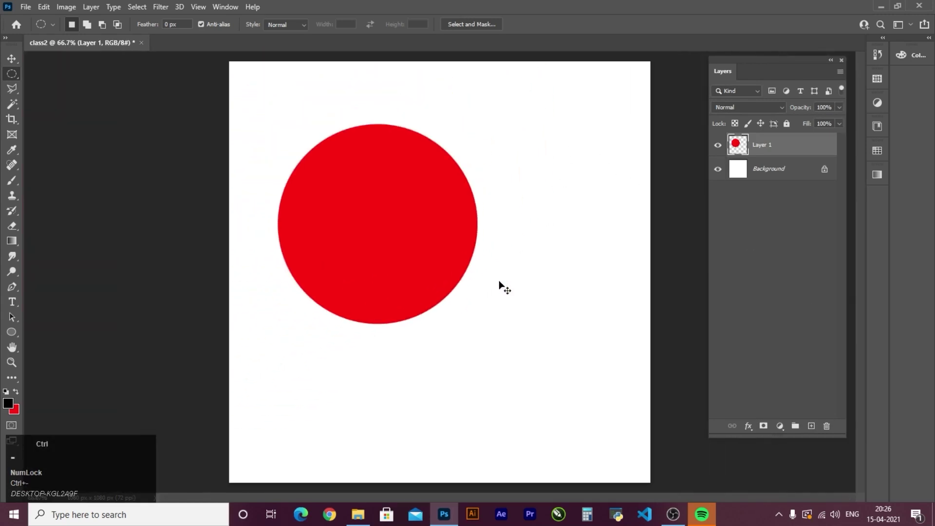
# Step: On another new layer, draw a circular selection with Anti-alias off overlapping the red circle's lower right, and fill it with black
pyautogui.click(16, 392)
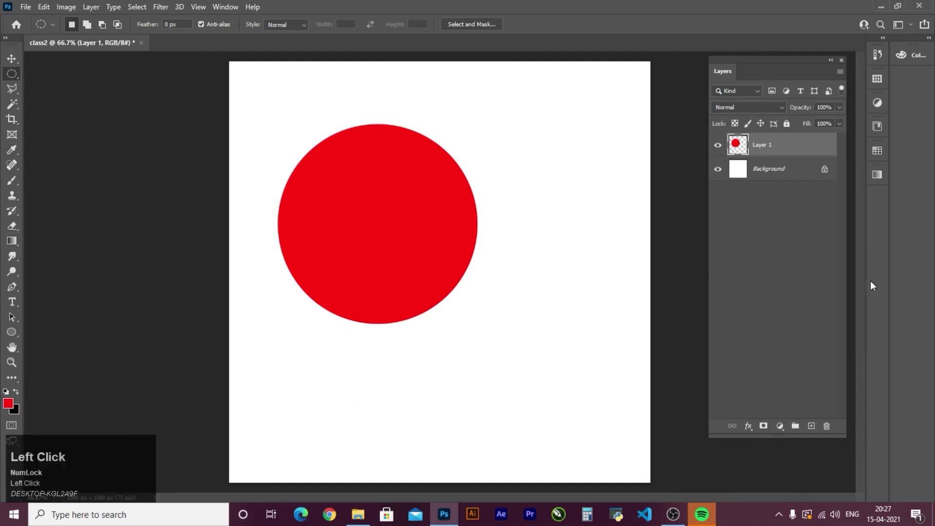
pyautogui.click(811, 427)
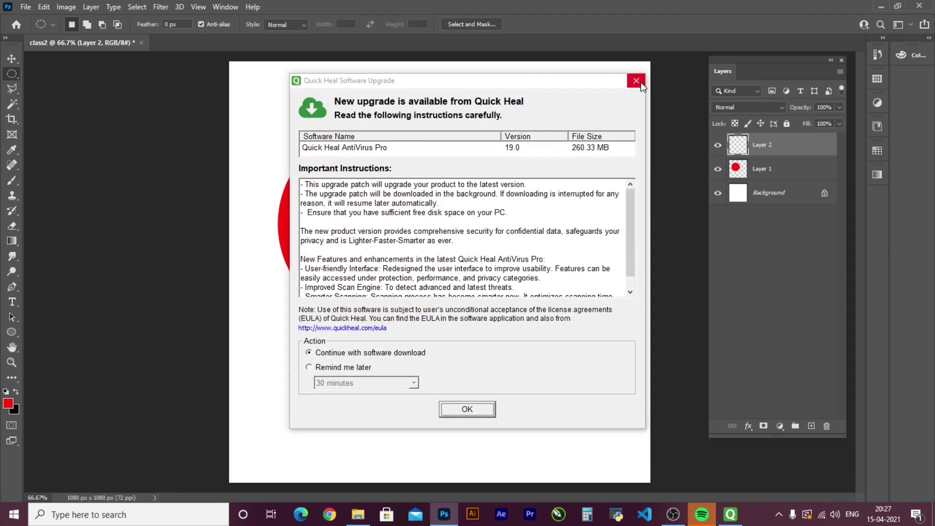
pyautogui.click(636, 81)
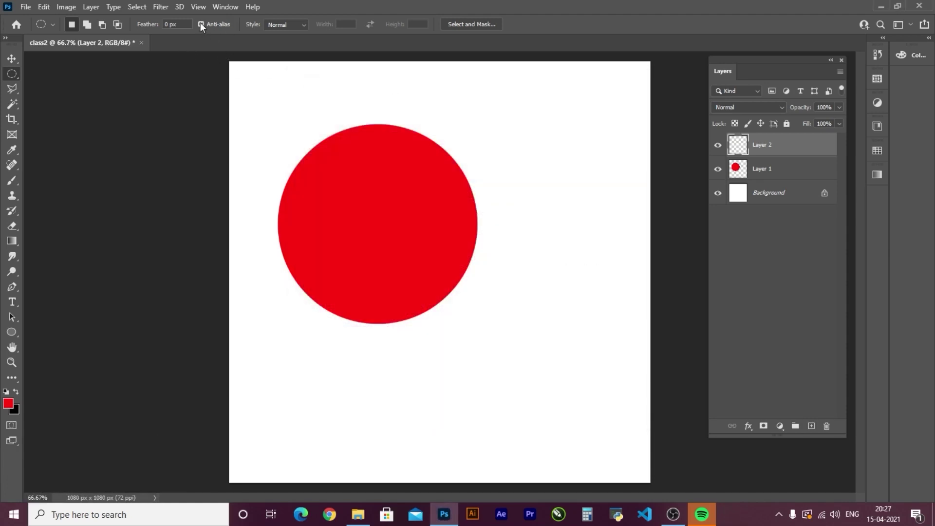
pyautogui.click(200, 23)
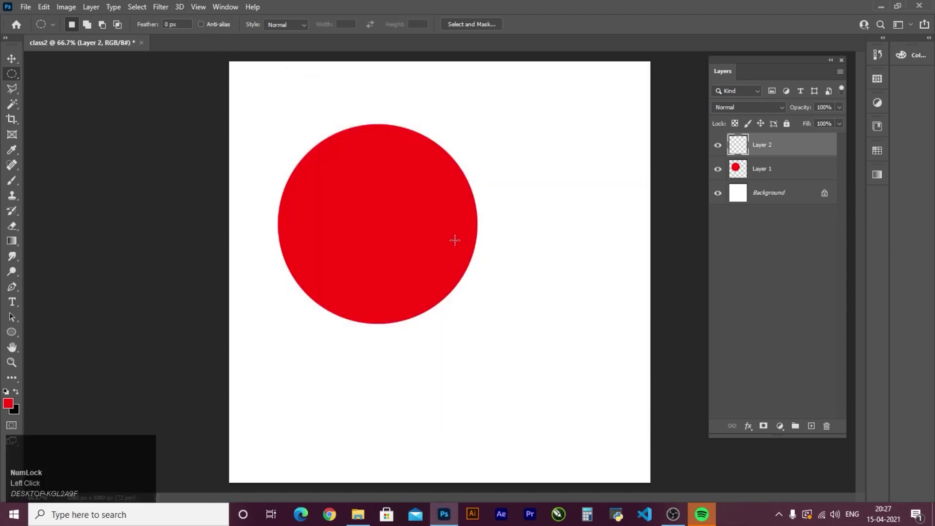
pyautogui.moveTo(412, 205); pyautogui.dragTo(590, 396)
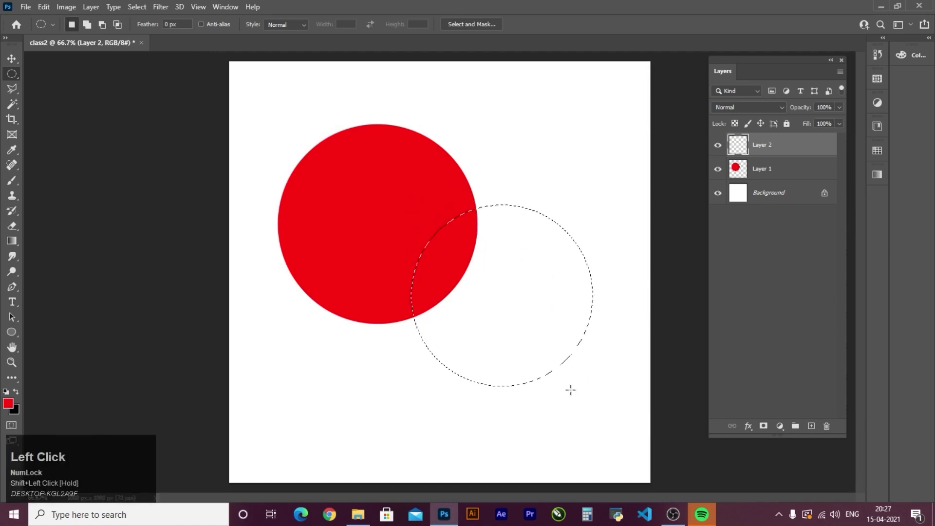
pyautogui.hotkey('ctrl', 'BackSpace')
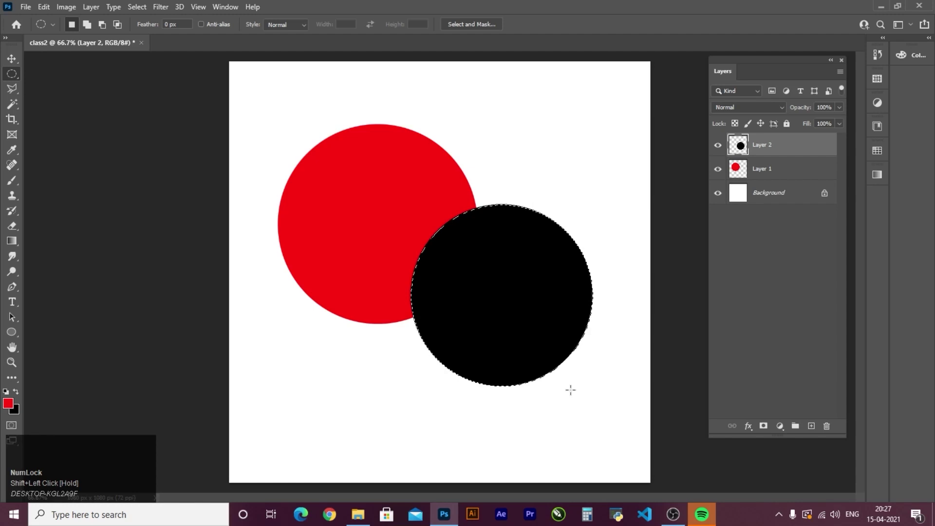
# Step: Deselect and compare the edges of the red and black circles where they meet, at 400% magnification
pyautogui.hotkey('ctrl', 'd')
pyautogui.hotkey('ctrl', '+')
pyautogui.hotkey('ctrl', '+')
pyautogui.hotkey('ctrl', '+')
pyautogui.hotkey('ctrl', '+')
pyautogui.press('space')
pyautogui.moveTo(495, 127); pyautogui.dragTo(371, 393)
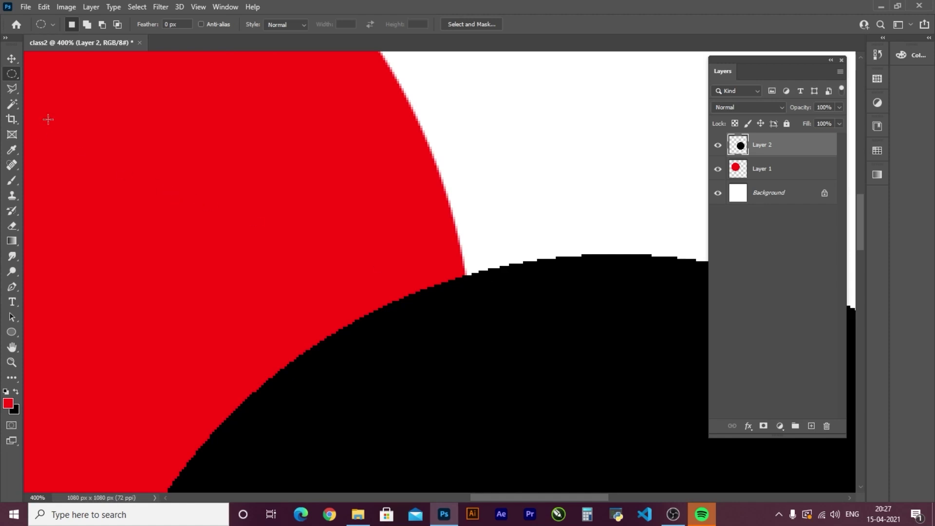
# Step: Add a new layer and try rectangular selections of about 85 × 82 px and 30 × 33 px with a 50 px feather
pyautogui.rightClick(13, 76)
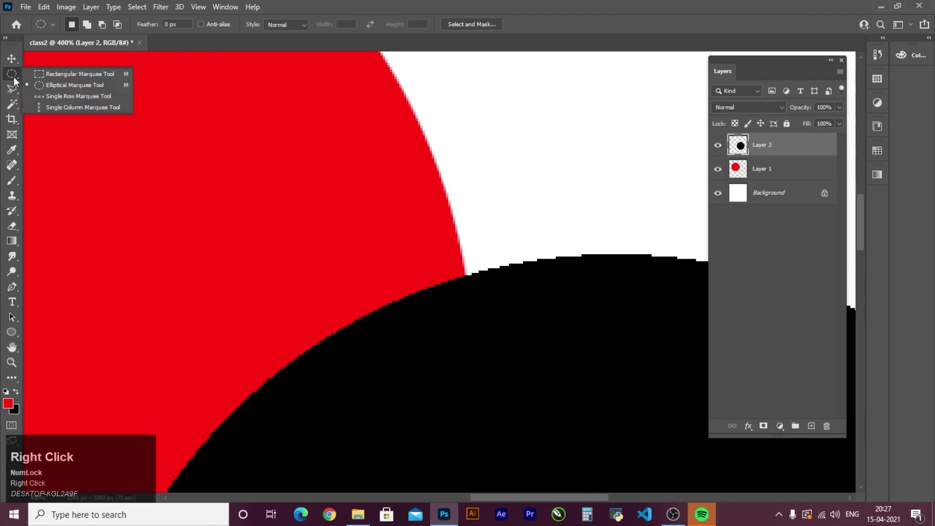
pyautogui.click(48, 74)
pyautogui.moveTo(306, 82); pyautogui.dragTo(455, 308)
pyautogui.click(459, 200)
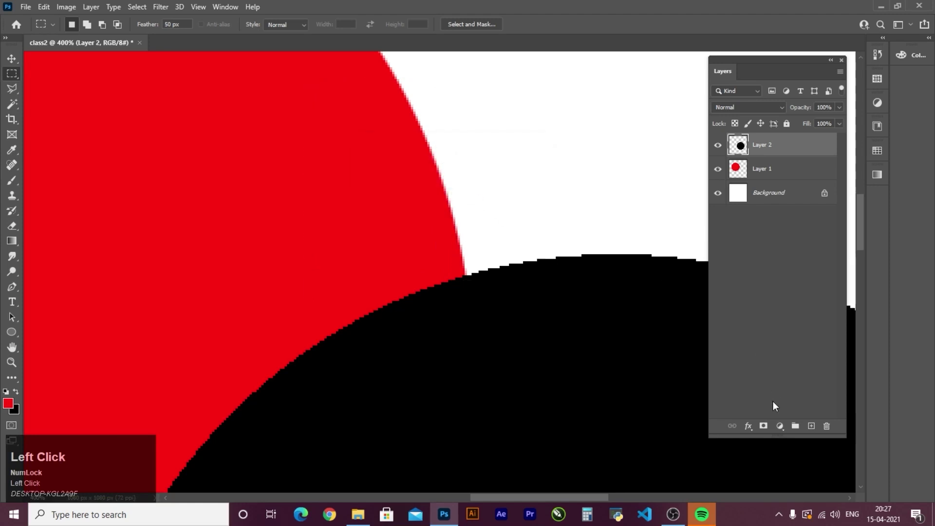
pyautogui.click(812, 427)
pyautogui.moveTo(334, 160); pyautogui.dragTo(533, 349)
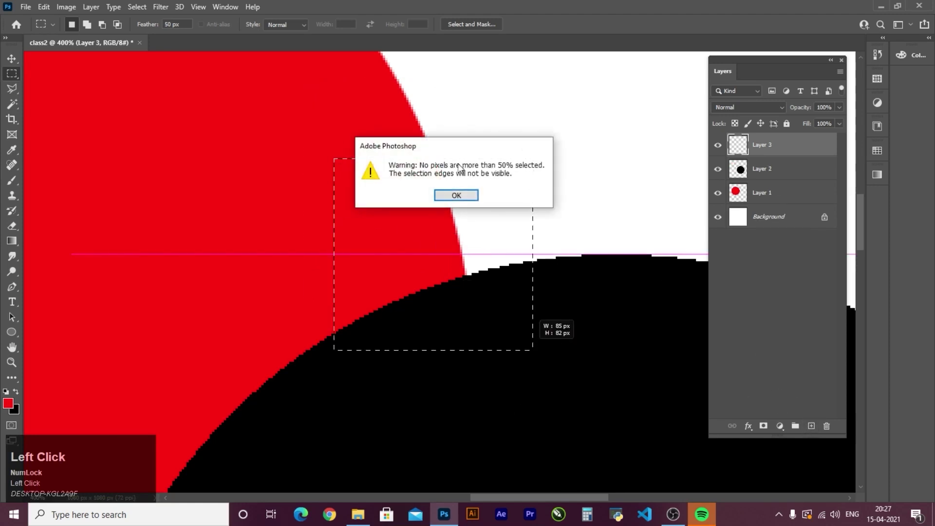
pyautogui.click(456, 196)
pyautogui.moveTo(317, 180); pyautogui.dragTo(385, 261)
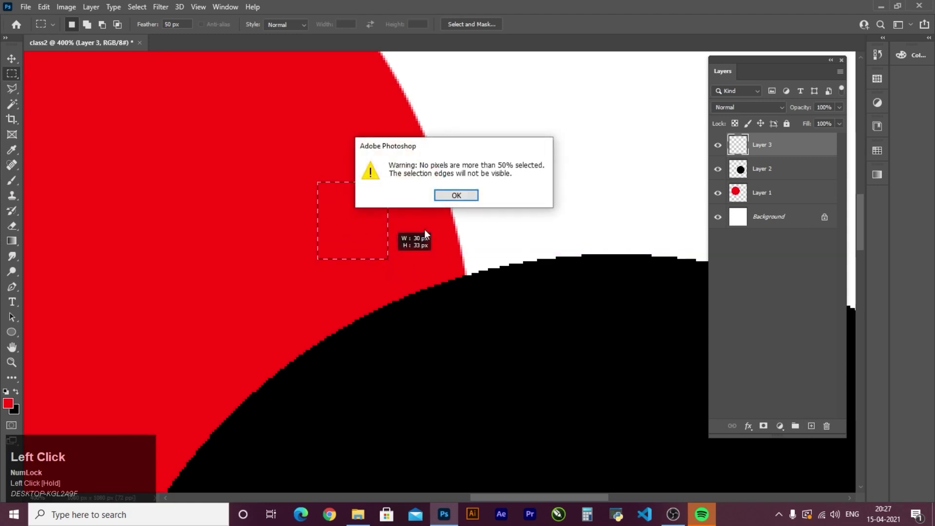
pyautogui.click(452, 196)
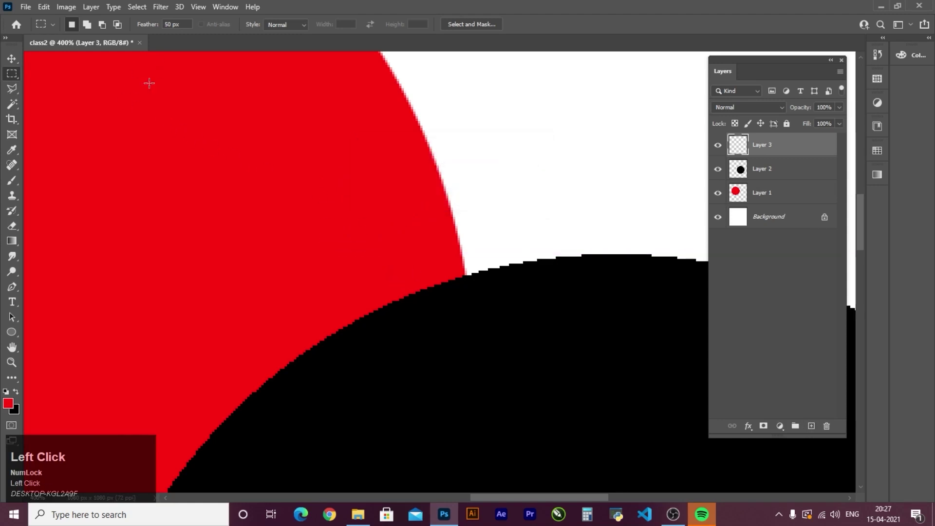
# Step: Switch back to the Elliptical Marquee tool and turn Anti-alias on
pyautogui.rightClick(17, 77)
pyautogui.click(71, 92)
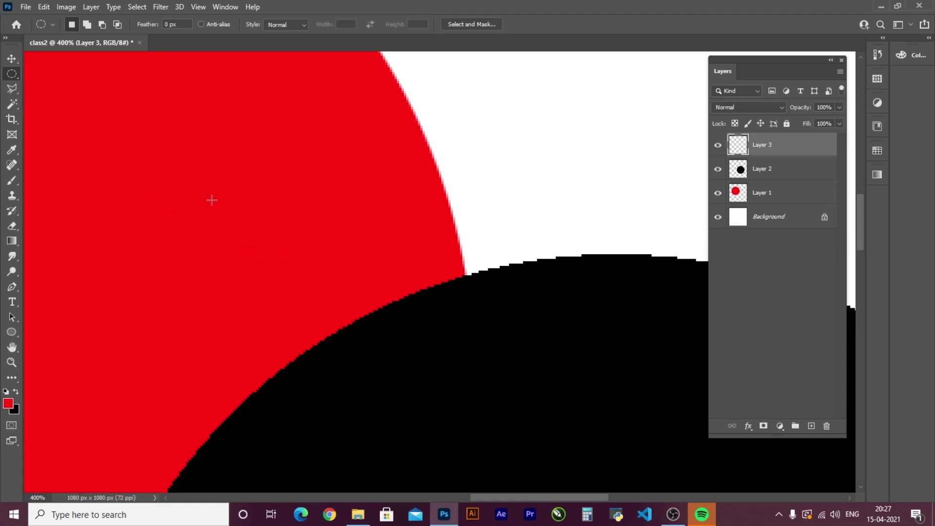
pyautogui.click(199, 25)
pyautogui.hotkey('ctrl', '-')
pyautogui.hotkey('ctrl', '-')
pyautogui.hotkey('ctrl', '-')
pyautogui.hotkey('ctrl', '-')
pyautogui.hotkey('ctrl', '-')
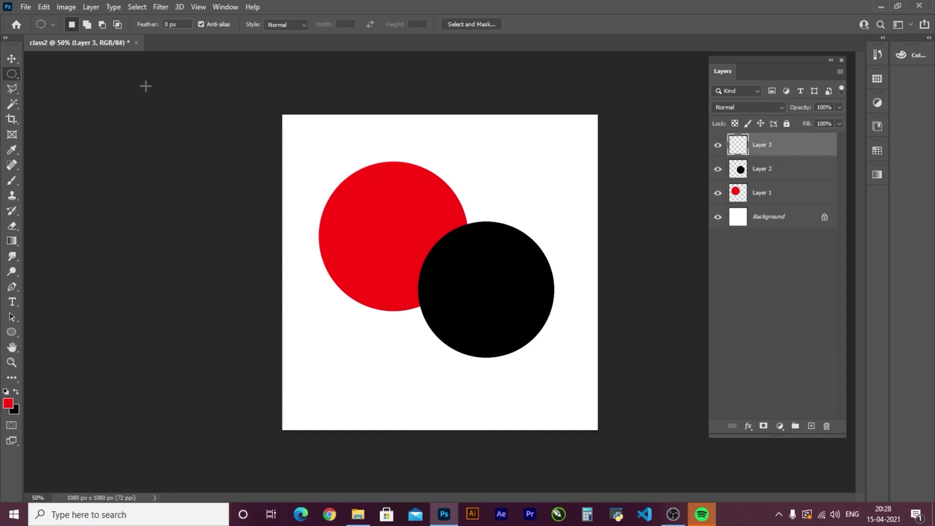
# Step: Switch to the Rectangular Marquee tool with a Fixed Ratio of 1:1 and try a 50 px feathered selection over the red circle's upper left
pyautogui.rightClick(18, 79)
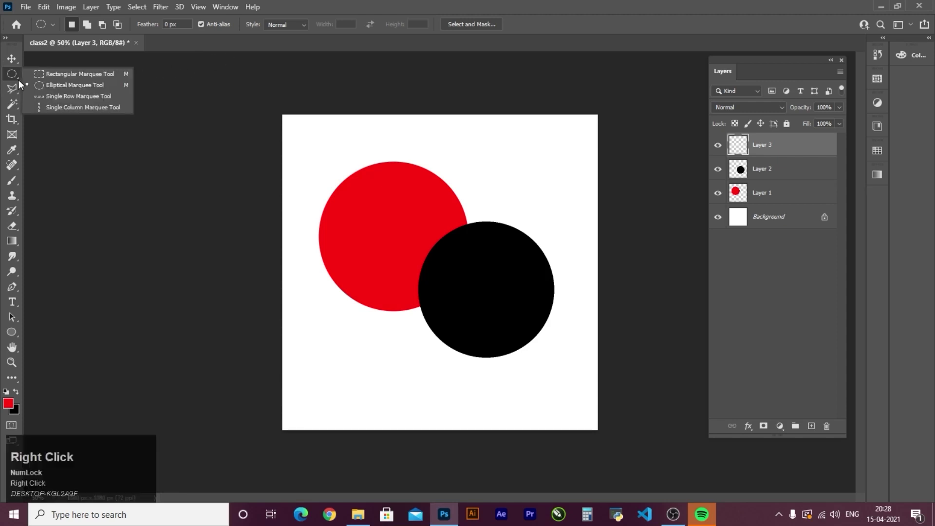
pyautogui.click(58, 69)
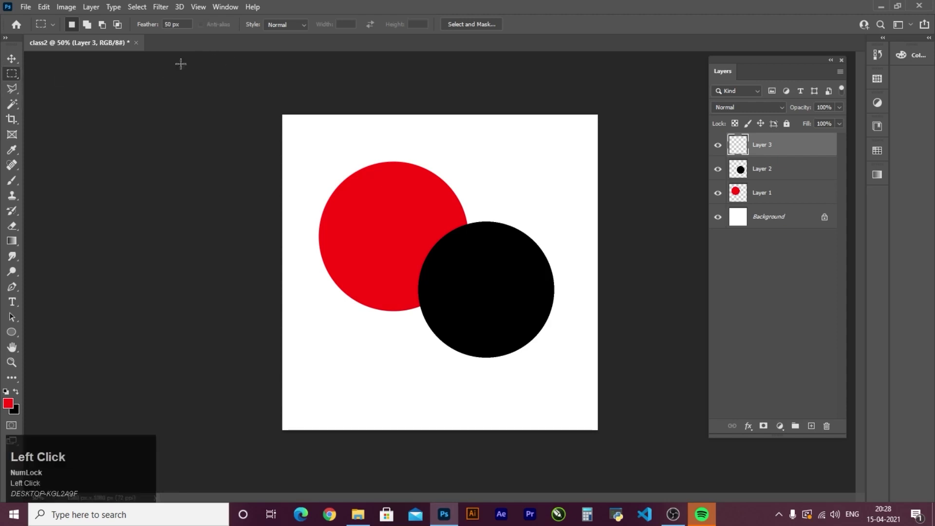
pyautogui.click(288, 25)
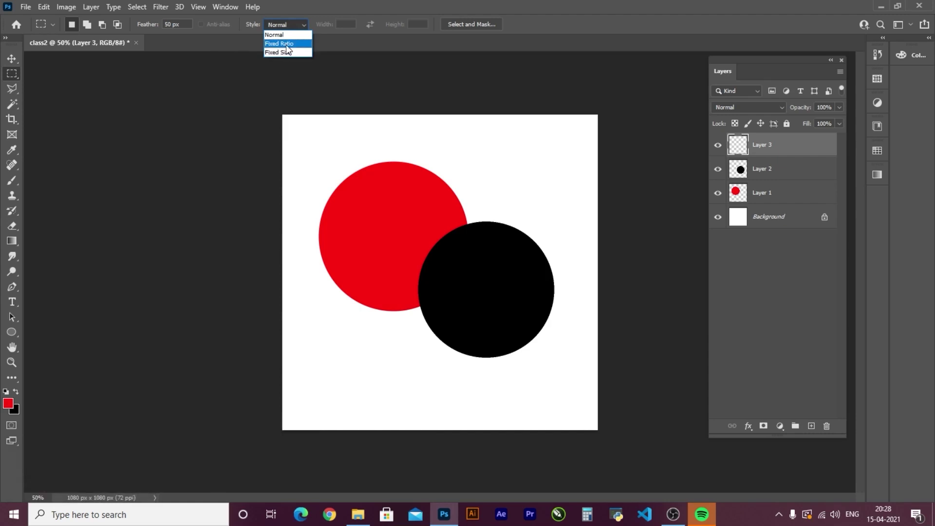
pyautogui.click(287, 45)
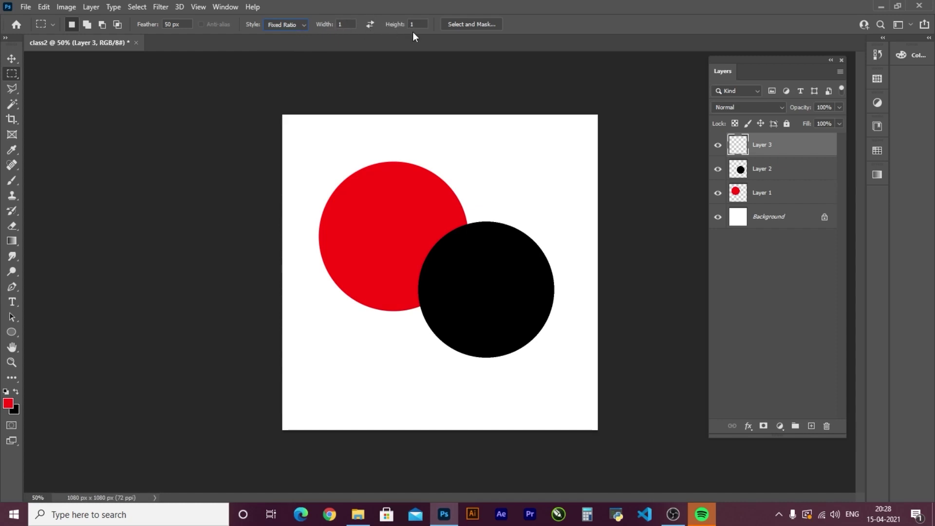
pyautogui.moveTo(333, 141); pyautogui.dragTo(363, 190)
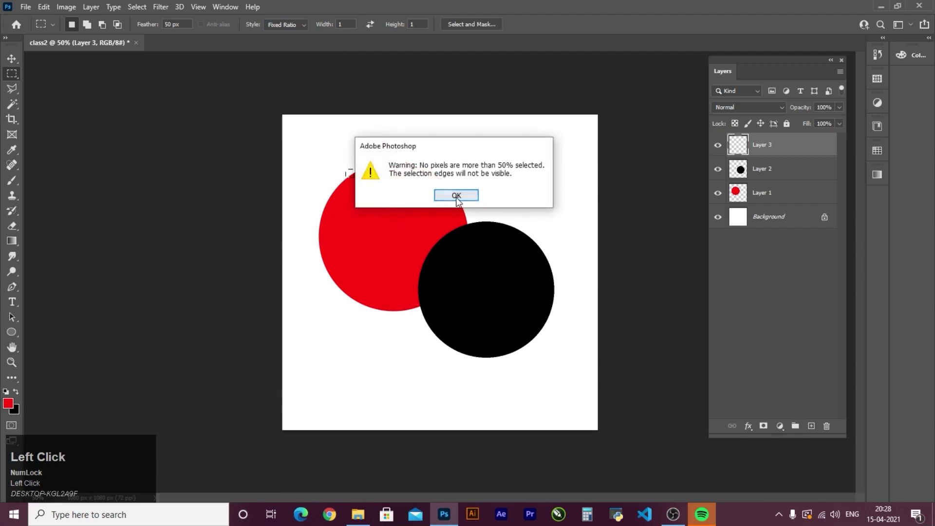
pyautogui.click(456, 196)
# Step: On the black circle's layer, try a fixed-ratio selection of about 36 × 36 px inside the red circle
pyautogui.click(757, 170)
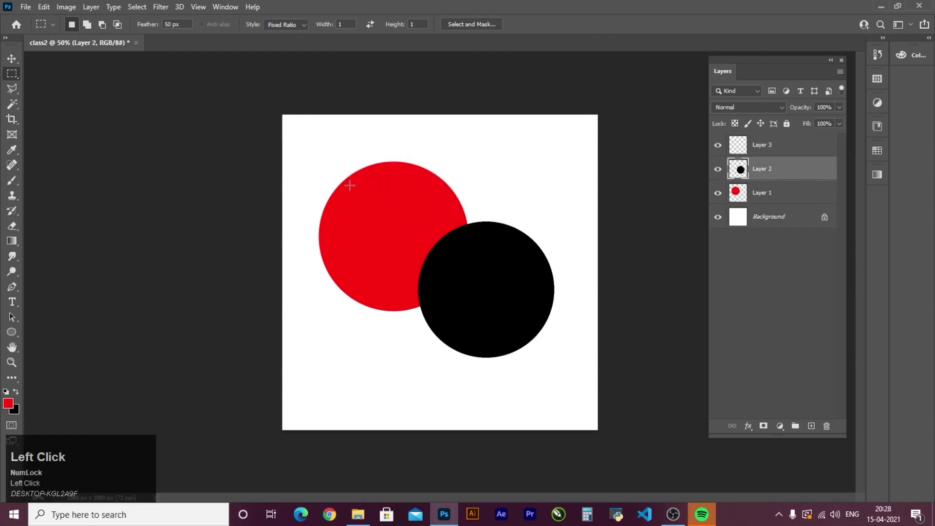
pyautogui.moveTo(402, 207); pyautogui.dragTo(391, 247)
pyautogui.click(455, 194)
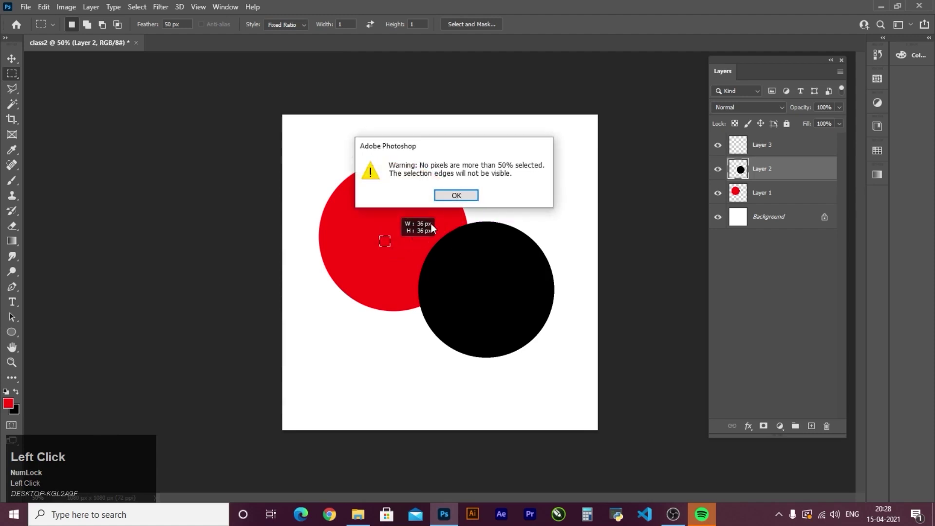
pyautogui.click(457, 197)
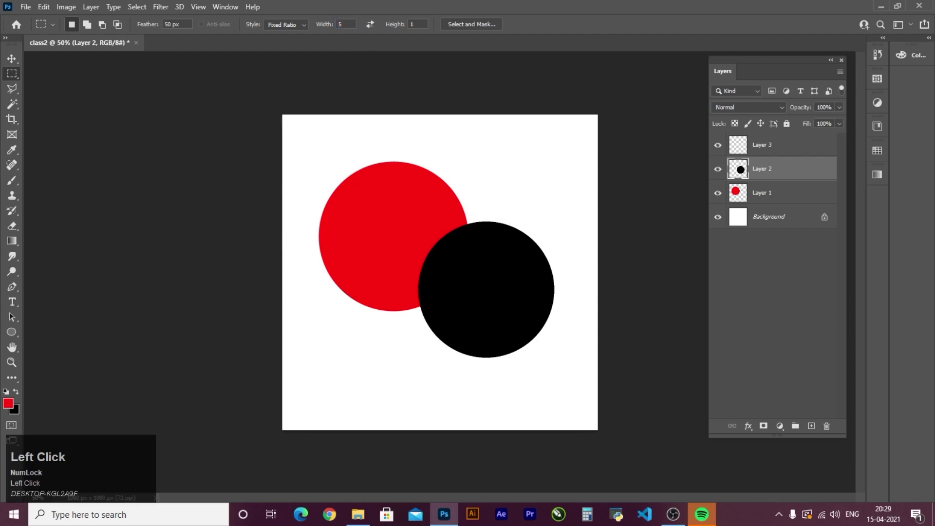
# Step: Set the fixed ratio to width 5 and height 5 and try a selection of about 78 × 78 px on the red circle
pyautogui.click(414, 24)
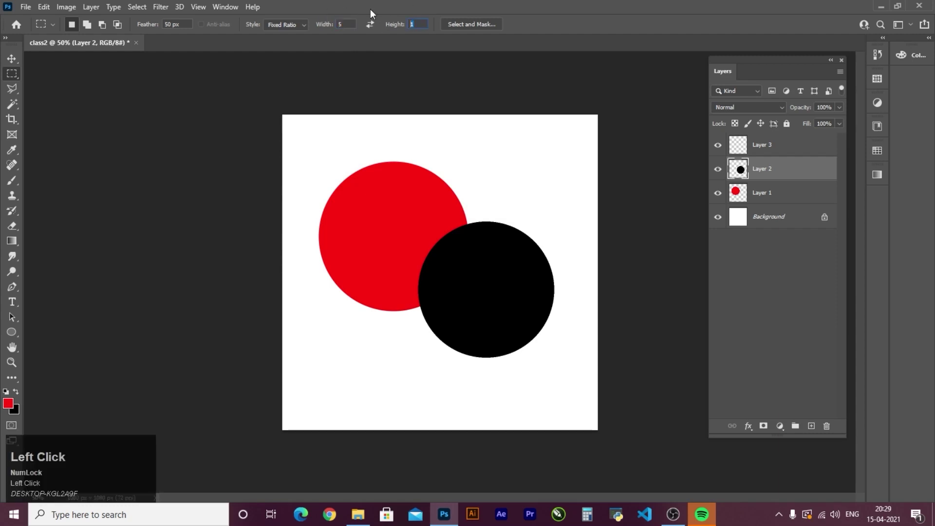
pyautogui.moveTo(355, 202); pyautogui.dragTo(378, 226)
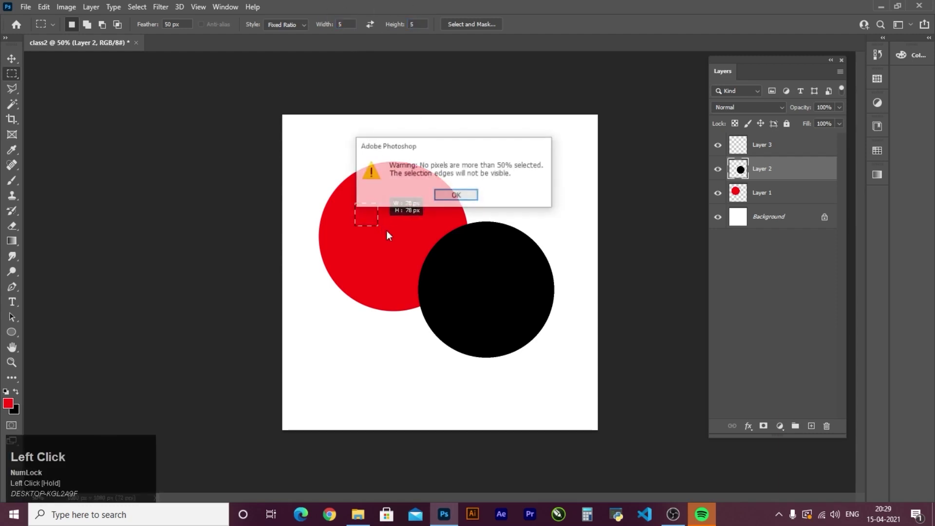
pyautogui.click(449, 197)
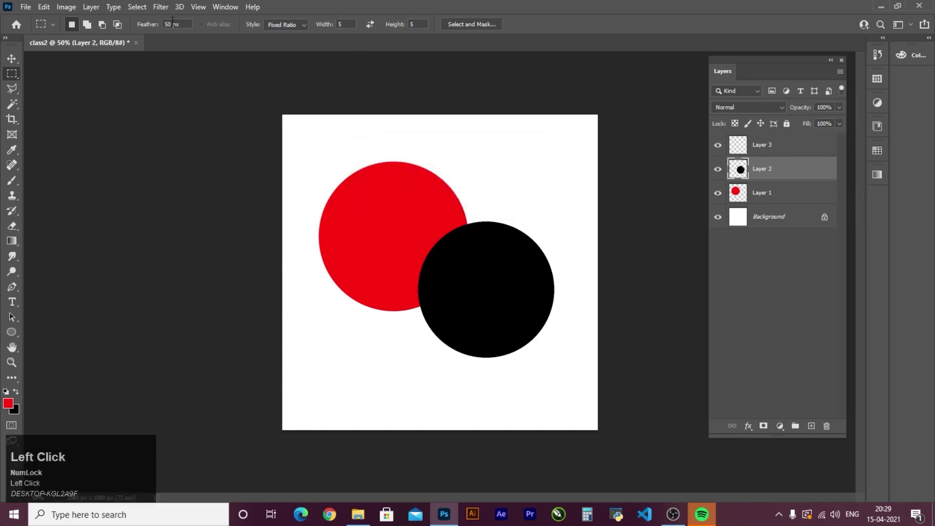
# Step: Set the feather to 0 px and draw square fixed-ratio selections inside the red circle
pyautogui.click(144, 23)
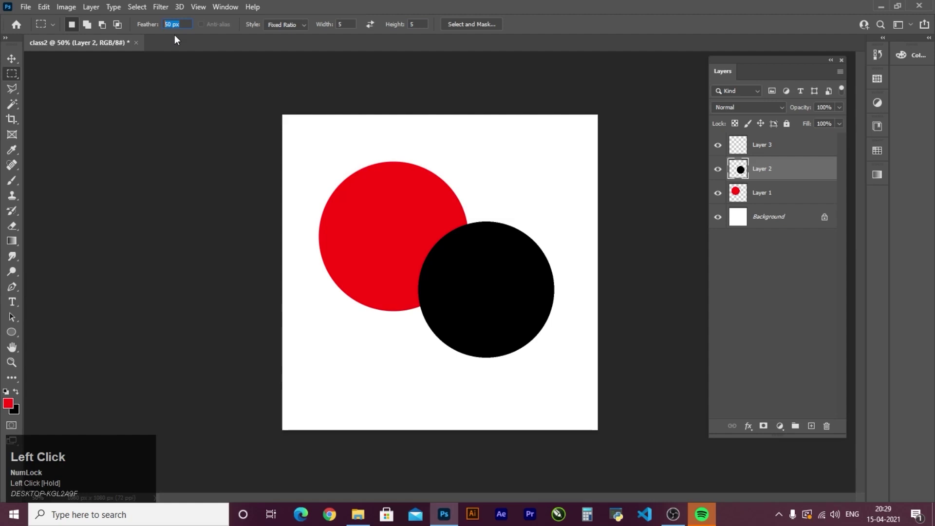
pyautogui.write('0')
pyautogui.press('Return')
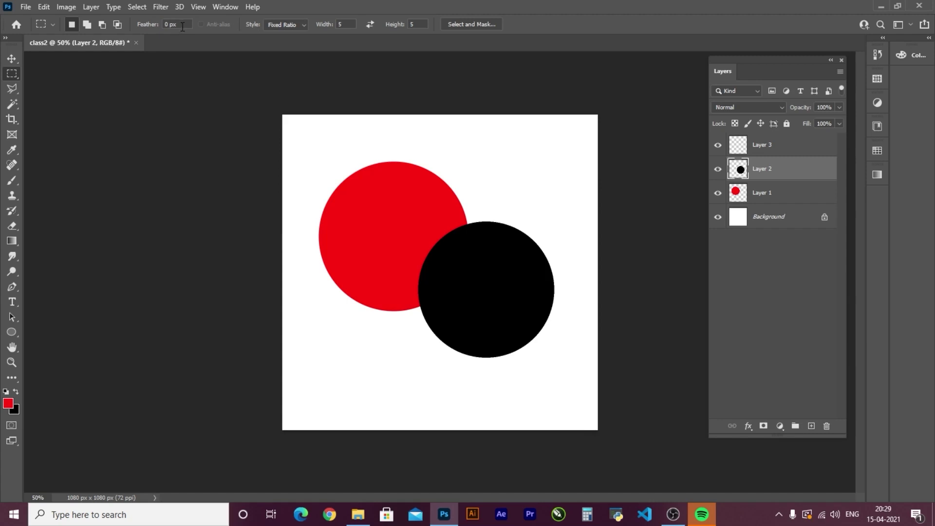
pyautogui.moveTo(357, 195); pyautogui.dragTo(395, 236)
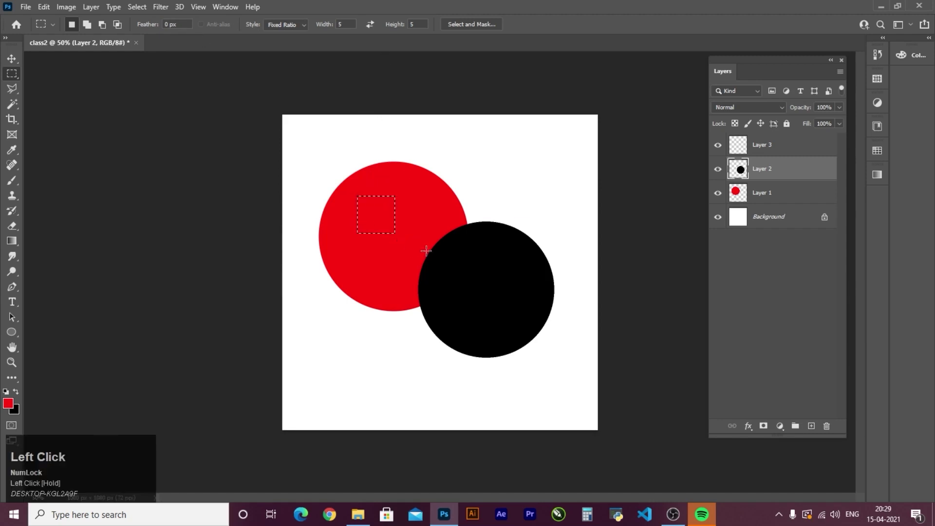
pyautogui.moveTo(413, 193); pyautogui.dragTo(441, 261)
pyautogui.moveTo(359, 202); pyautogui.dragTo(397, 240)
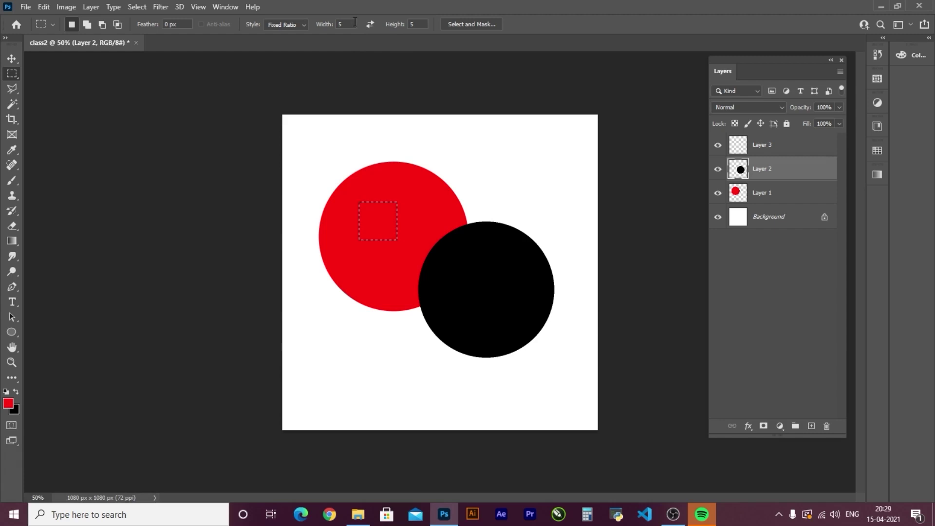
# Step: Redraw the square selection several times at different sizes, ending with a small square near the top of the red circle
pyautogui.moveTo(406, 197); pyautogui.dragTo(502, 302)
pyautogui.moveTo(360, 214); pyautogui.dragTo(410, 263)
pyautogui.moveTo(406, 205); pyautogui.dragTo(445, 257)
pyautogui.moveTo(353, 209); pyautogui.dragTo(414, 253)
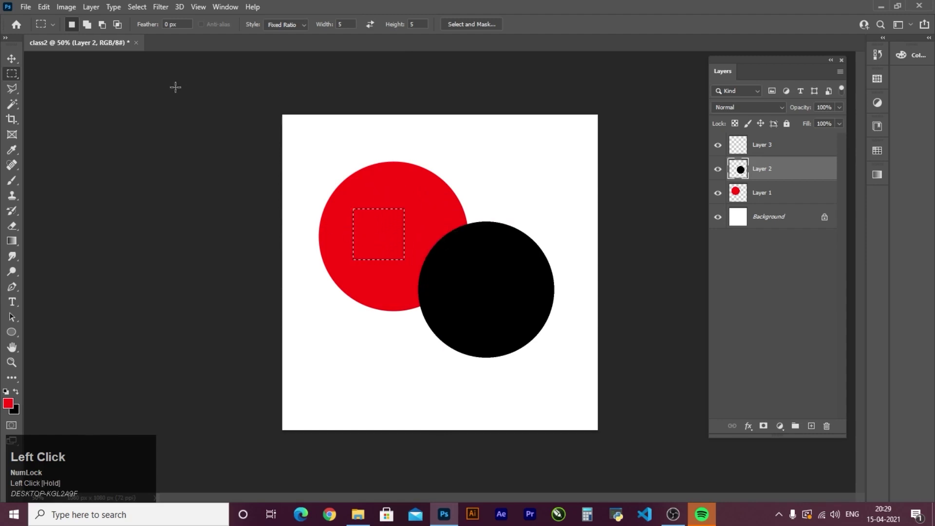
pyautogui.rightClick(18, 77)
pyautogui.click(51, 85)
pyautogui.moveTo(376, 187); pyautogui.dragTo(410, 217)
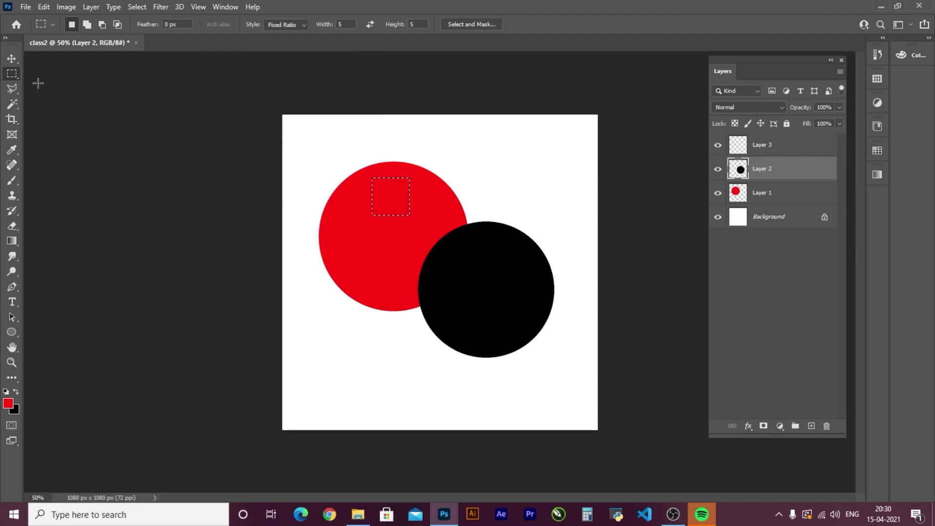
# Step: Deselect and reposition the red circle with the Move tool
pyautogui.click(12, 59)
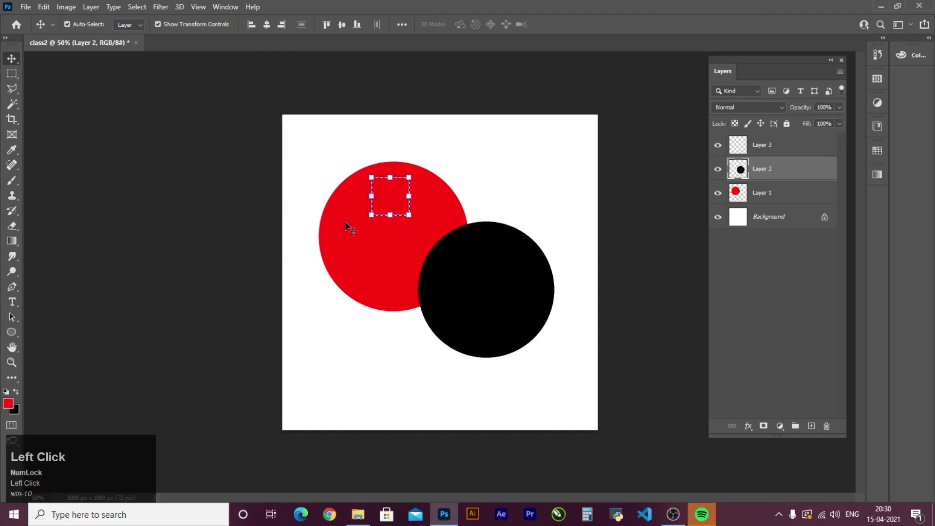
pyautogui.hotkey('ctrl', 'd')
pyautogui.click(339, 250)
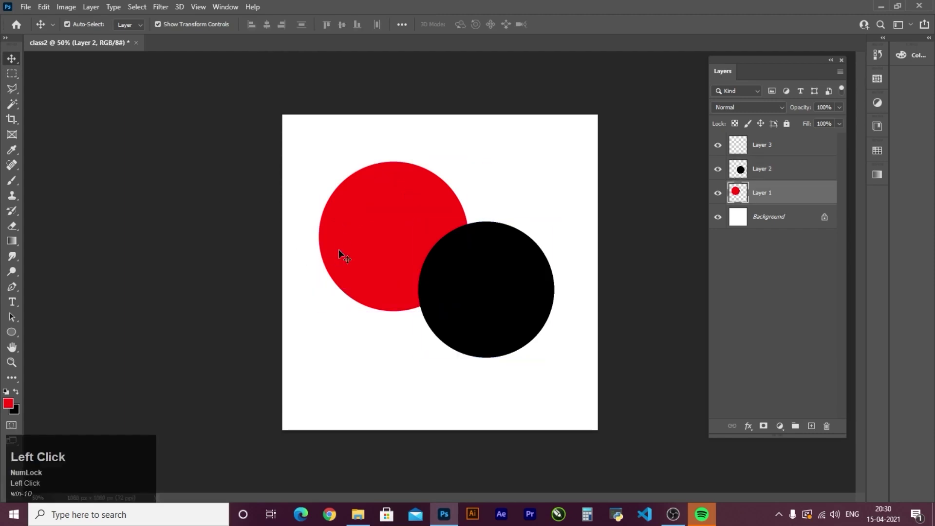
pyautogui.moveTo(370, 229); pyautogui.dragTo(351, 235)
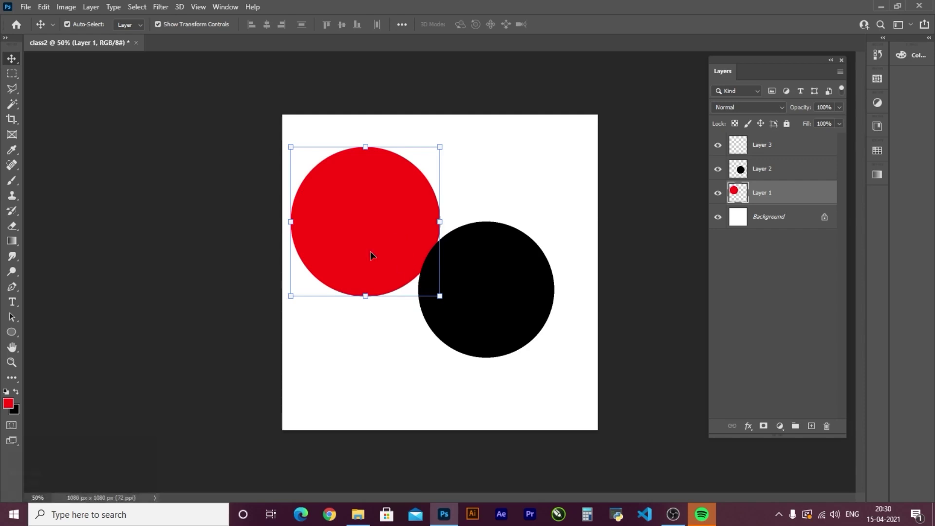
pyautogui.moveTo(370, 250); pyautogui.dragTo(388, 241)
# Step: Delete the red circle, the black circle and the empty Layer 3
pyautogui.press('Delete')
pyautogui.click(449, 283)
pyautogui.press('Delete')
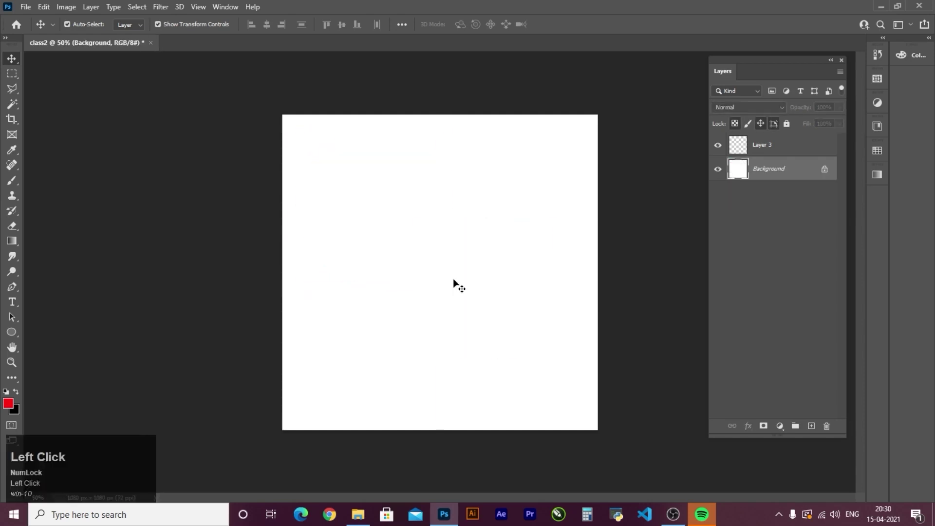
pyautogui.click(764, 146)
pyautogui.press('Delete')
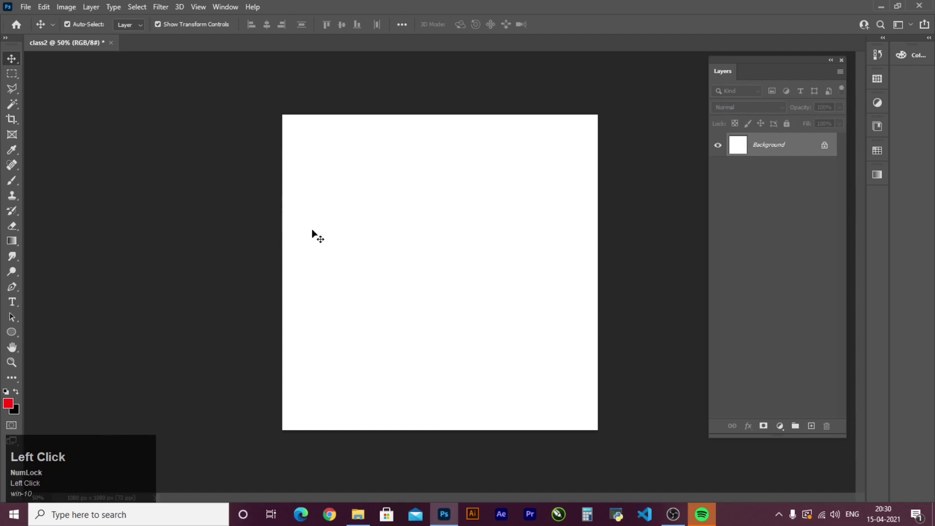
pyautogui.click(16, 88)
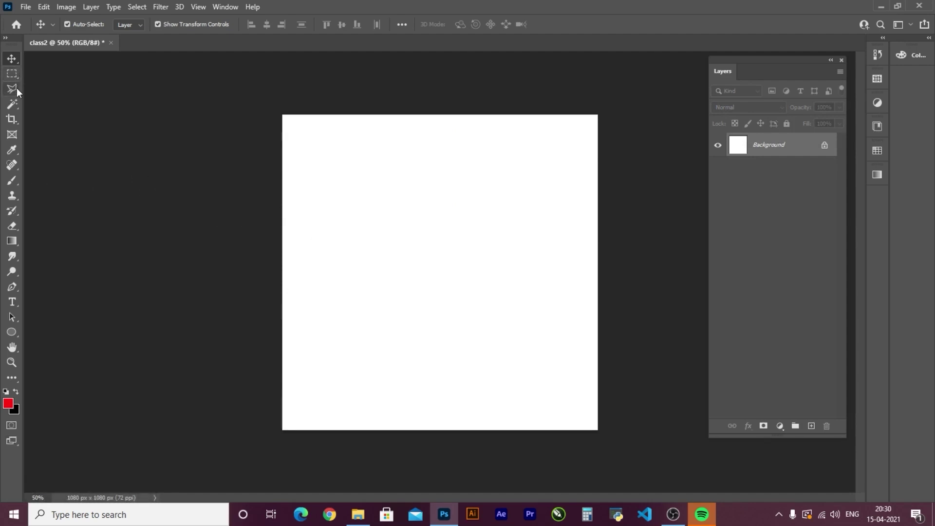
pyautogui.rightClick(17, 91)
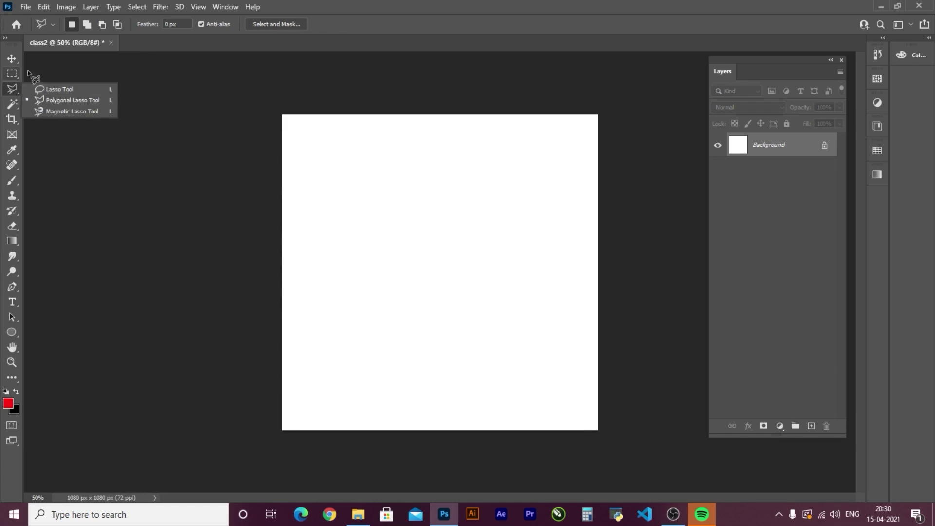
pyautogui.click(15, 78)
pyautogui.rightClick(16, 77)
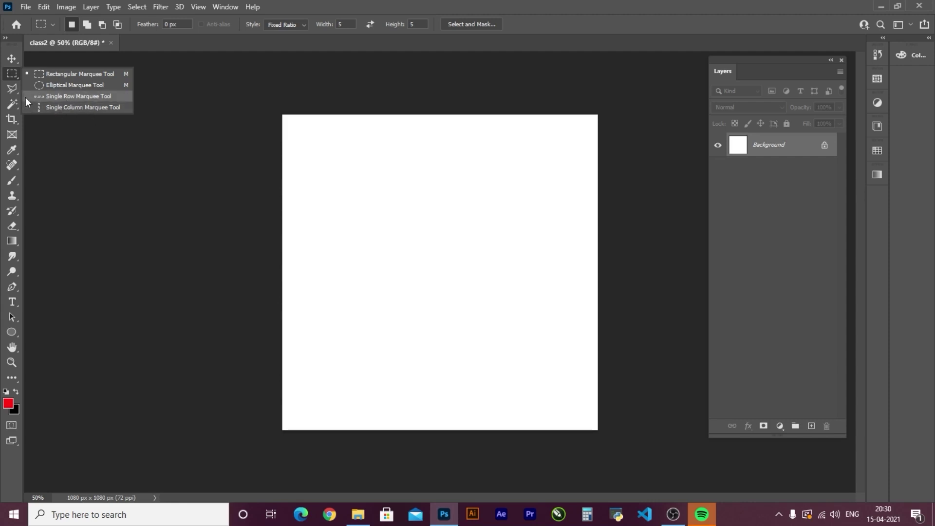
pyautogui.rightClick(13, 89)
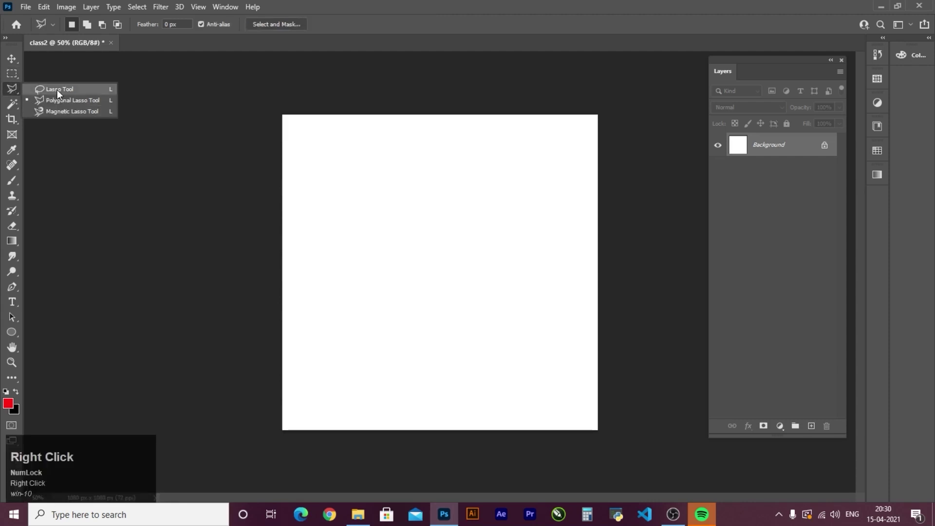
pyautogui.click(10, 59)
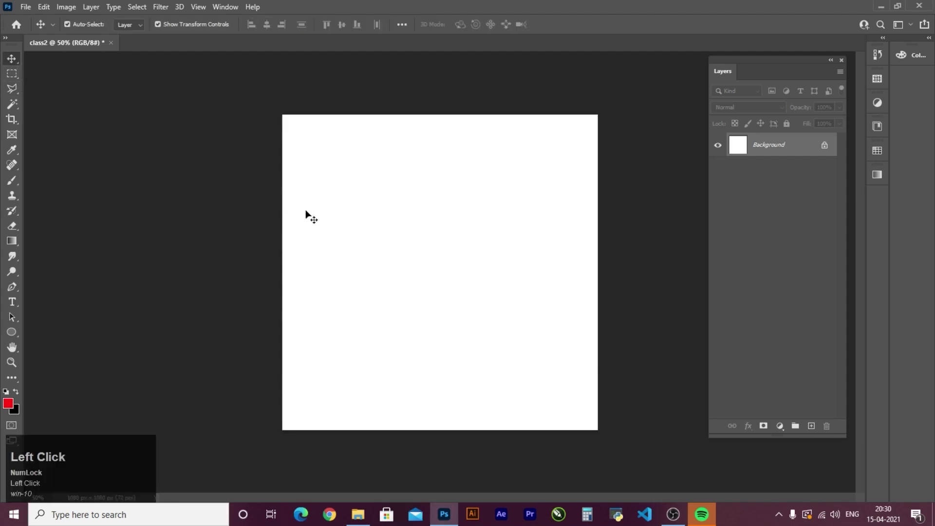
# Step: Draw a freehand leaf-shaped selection across the middle of the canvas with the Lasso tool and undo its accidental shift
pyautogui.rightClick(14, 90)
pyautogui.click(48, 89)
pyautogui.moveTo(346, 197)
pyautogui.mouseDown()
pyautogui.moveTo(424, 179)
pyautogui.moveTo(370, 207)
pyautogui.moveTo(521, 249)
pyautogui.moveTo(424, 223)
pyautogui.mouseUp()
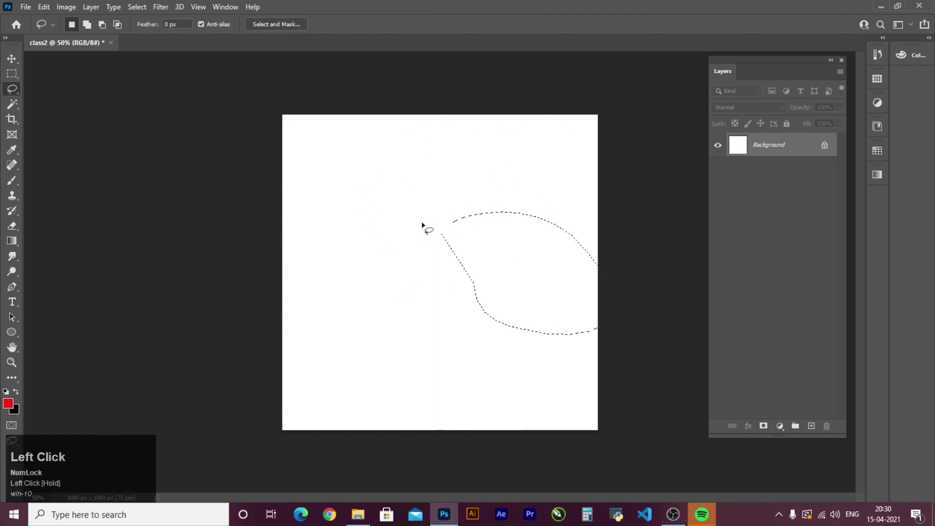
pyautogui.hotkey('ctrl', 'z')
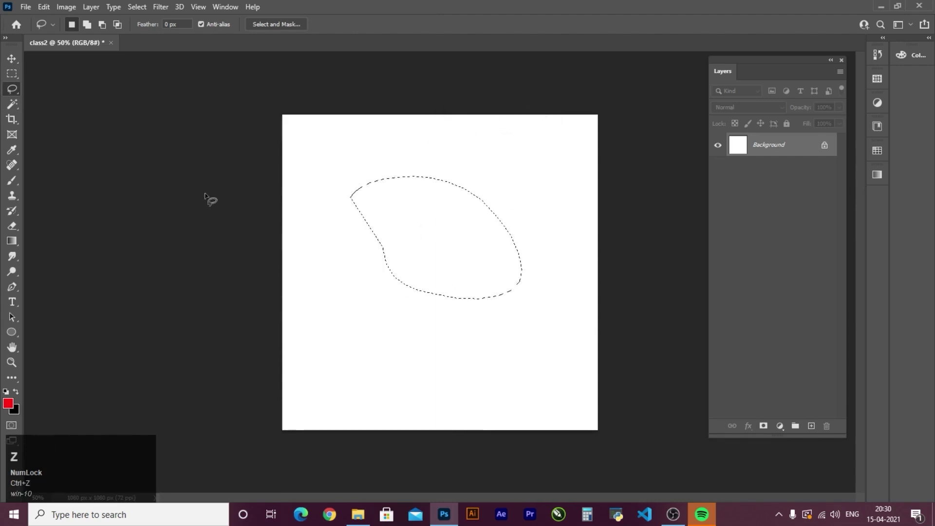
# Step: Cancel the save and remove the leaf-shaped freehand selection
pyautogui.hotkey('ctrl', 's')
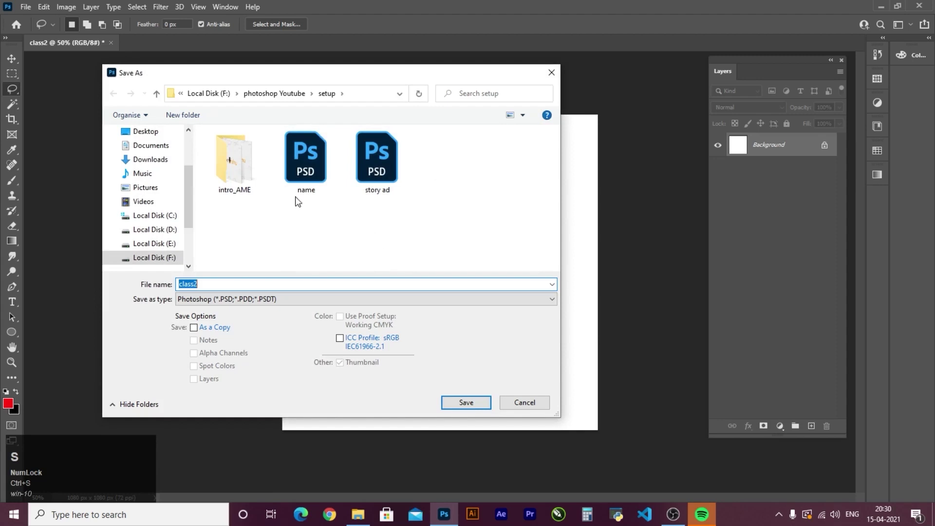
pyautogui.click(551, 72)
pyautogui.hotkey('ctrl', 'c')
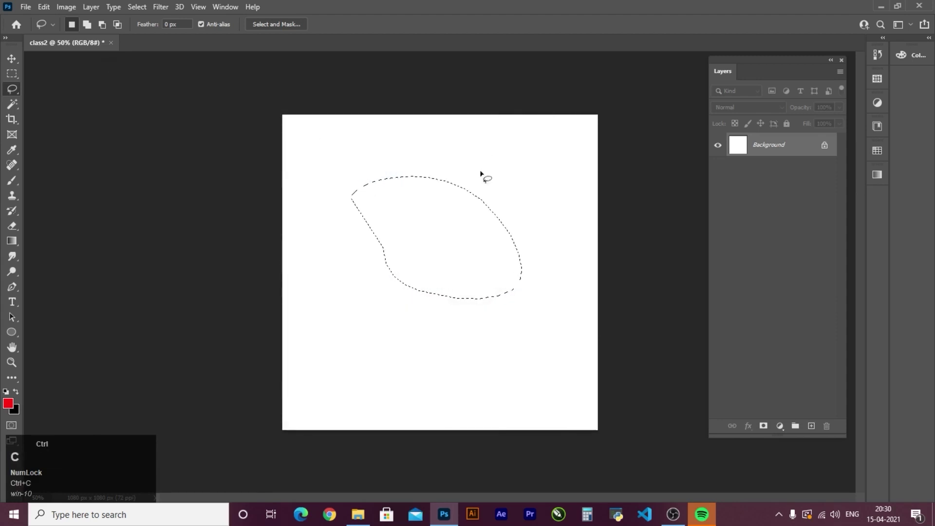
pyautogui.hotkey('ctrl', 'd')
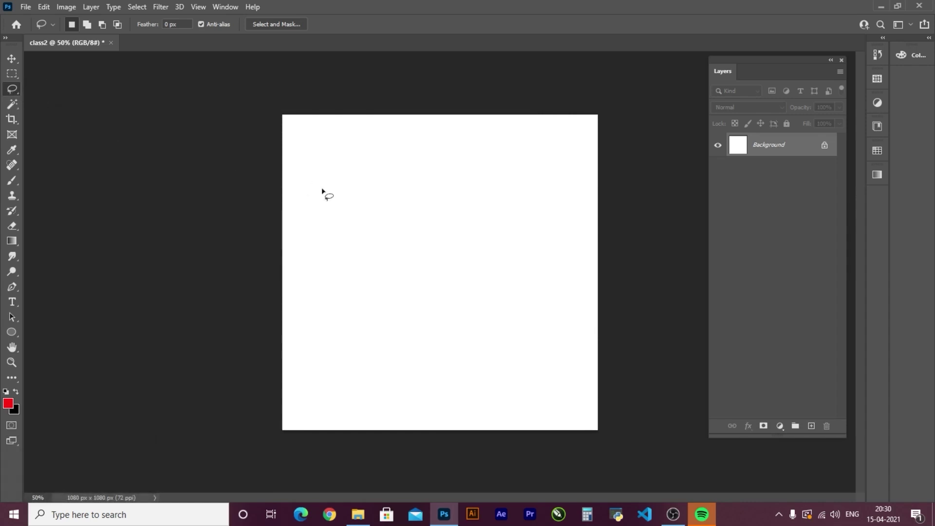
# Step: Draw several freehand Lasso selections, ending with a small D-shaped one near the canvas's upper-left corner
pyautogui.moveTo(339, 196)
pyautogui.mouseDown()
pyautogui.moveTo(444, 197)
pyautogui.moveTo(395, 266)
pyautogui.moveTo(349, 206)
pyautogui.mouseUp()
pyautogui.moveTo(504, 200)
pyautogui.mouseDown()
pyautogui.moveTo(558, 244)
pyautogui.moveTo(502, 251)
pyautogui.mouseUp()
pyautogui.moveTo(361, 204)
pyautogui.mouseDown()
pyautogui.moveTo(382, 320)
pyautogui.moveTo(339, 232)
pyautogui.mouseUp()
pyautogui.moveTo(336, 172)
pyautogui.mouseDown()
pyautogui.moveTo(332, 212)
pyautogui.moveTo(342, 215)
pyautogui.mouseUp()
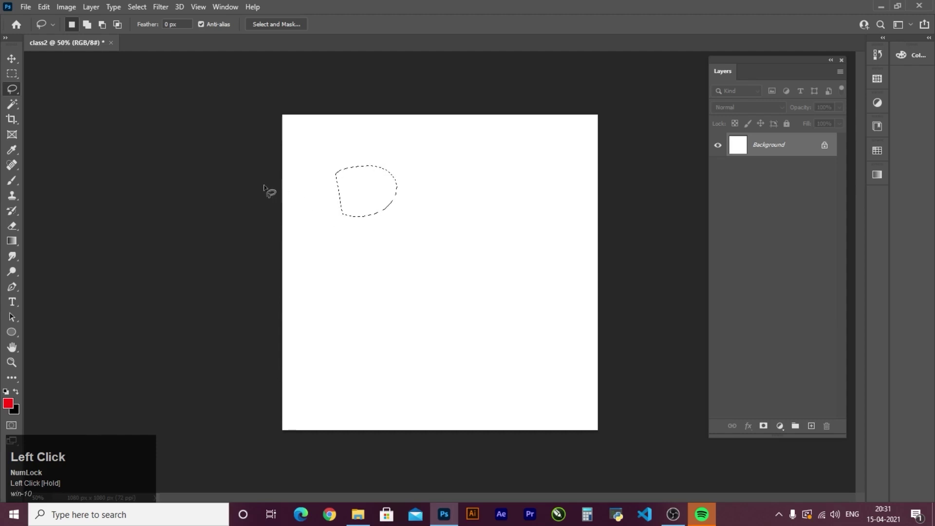
# Step: Place the mango bowl photo from the class2 folder into the document and delete the YouTube emblem placed with it
pyautogui.click(358, 515)
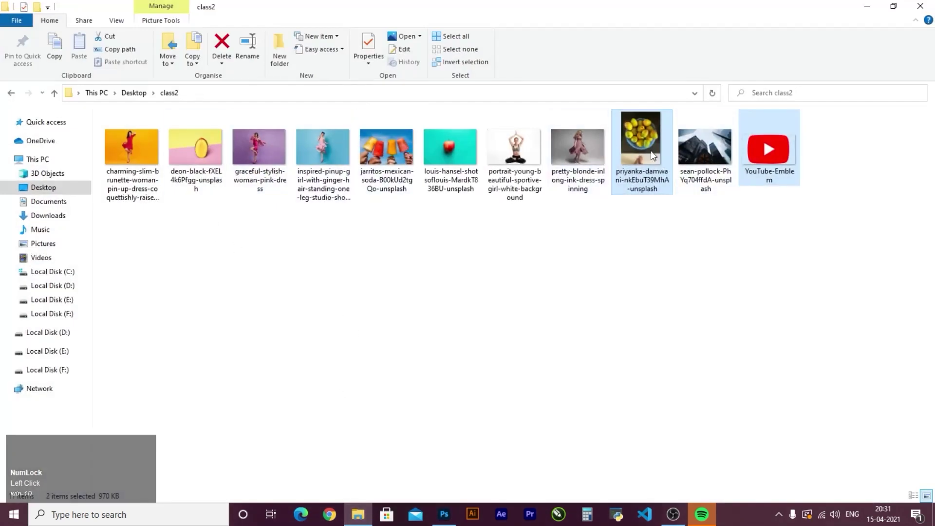
pyautogui.moveTo(645, 136); pyautogui.dragTo(388, 253)
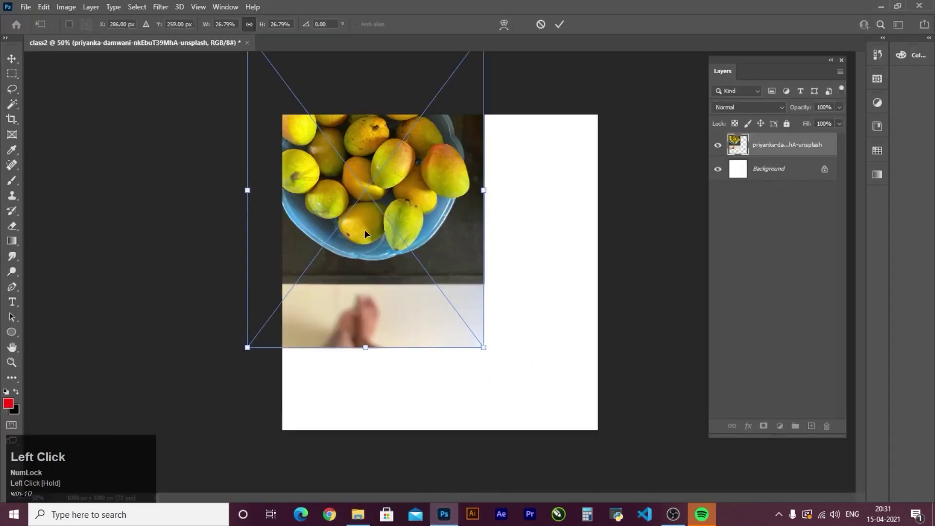
pyautogui.click(358, 518)
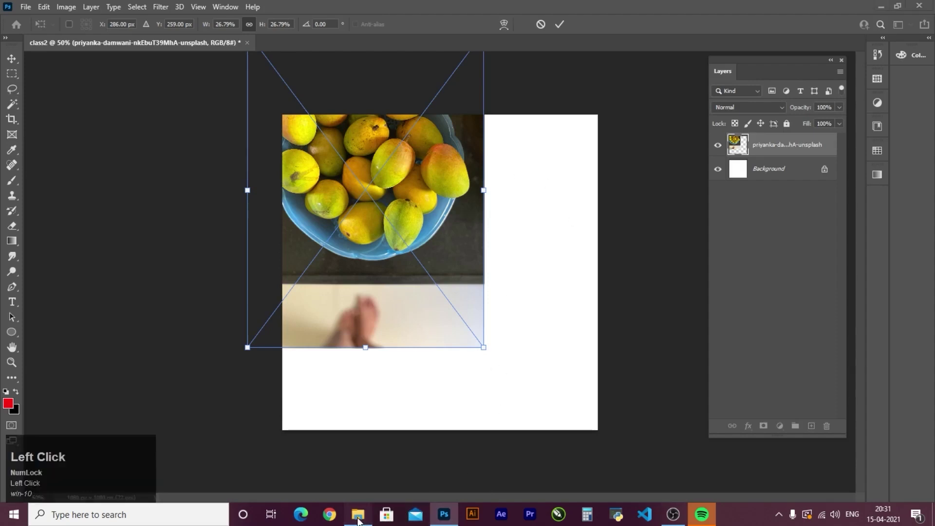
pyautogui.moveTo(641, 138); pyautogui.dragTo(508, 209)
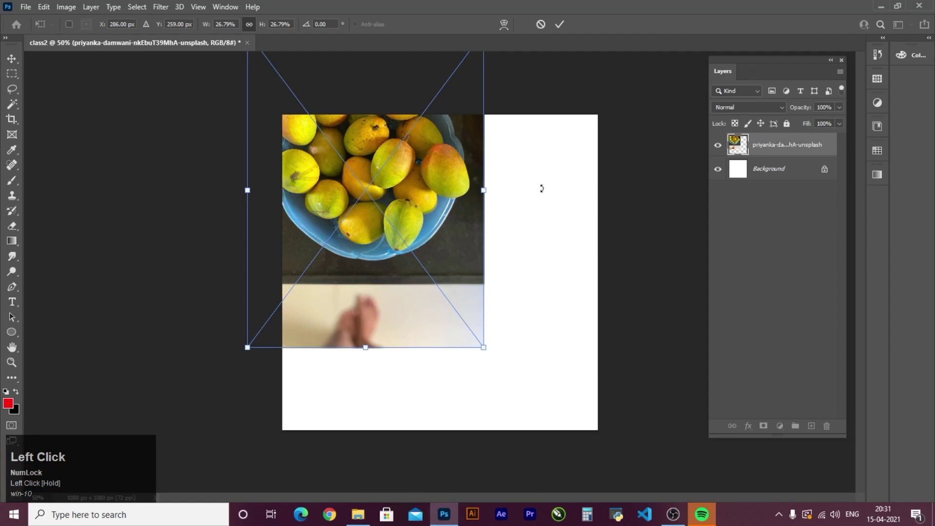
pyautogui.click(625, 234)
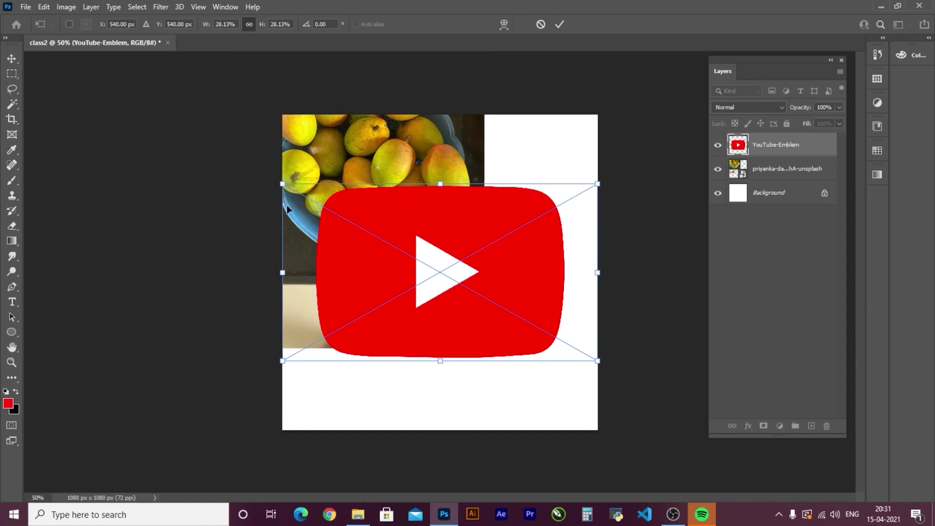
pyautogui.doubleClick(345, 229)
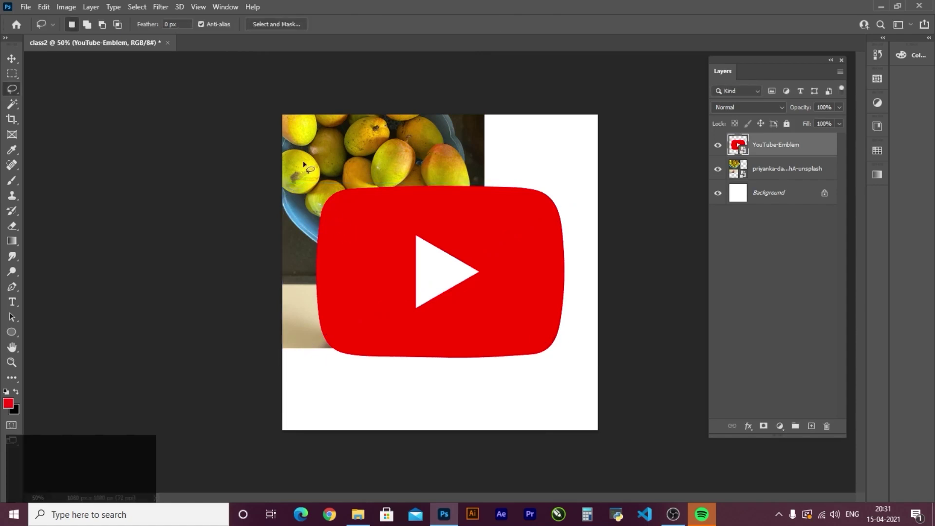
pyautogui.click(12, 60)
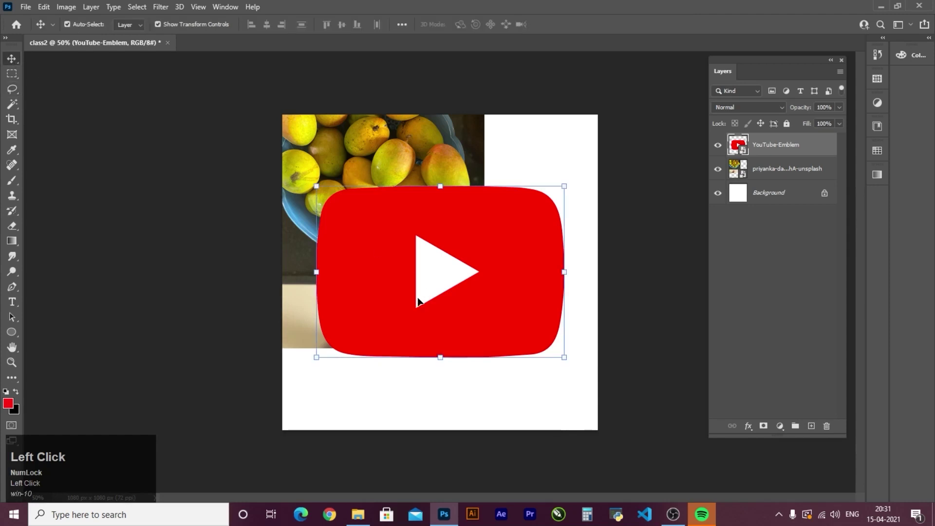
pyautogui.press('Delete')
# Step: Move and enlarge the mango bowl photo until it covers the whole canvas
pyautogui.moveTo(387, 224); pyautogui.dragTo(448, 168)
pyautogui.moveTo(436, 125); pyautogui.dragTo(435, 93)
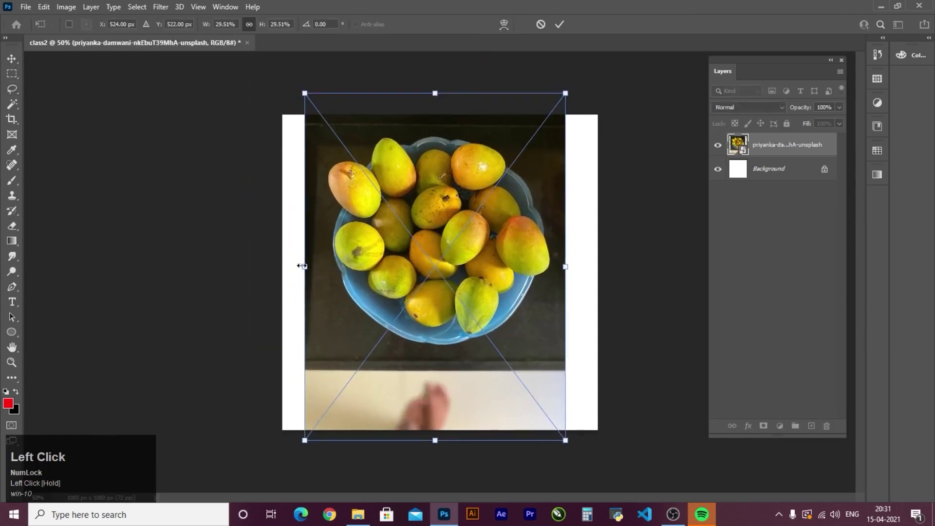
pyautogui.moveTo(302, 266); pyautogui.dragTo(252, 267)
pyautogui.moveTo(565, 274); pyautogui.dragTo(597, 267)
pyautogui.moveTo(499, 257); pyautogui.dragTo(503, 270)
pyautogui.click(164, 232)
# Step: Practise outlining the mango nearest the photo's upper-left corner with the freehand Lasso tool, clearing each selection
pyautogui.rightClick(12, 89)
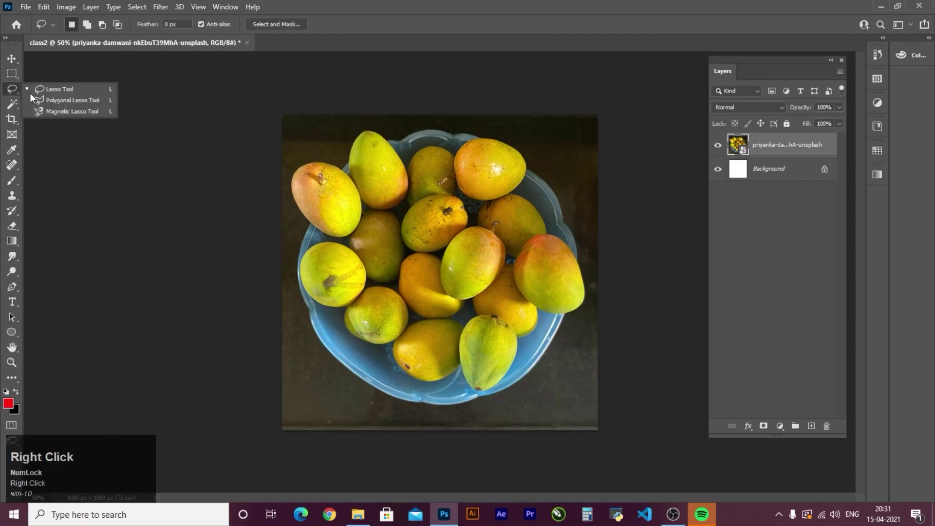
pyautogui.click(52, 93)
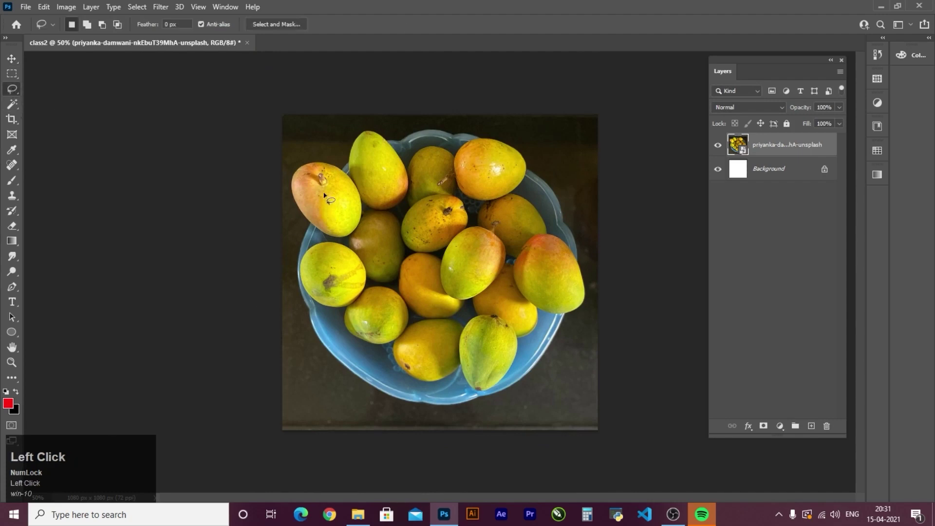
pyautogui.moveTo(282, 169)
pyautogui.mouseDown()
pyautogui.moveTo(307, 135)
pyautogui.moveTo(352, 161)
pyautogui.mouseUp()
pyautogui.moveTo(363, 234)
pyautogui.mouseDown()
pyautogui.moveTo(340, 239)
pyautogui.moveTo(293, 223)
pyautogui.moveTo(283, 163)
pyautogui.mouseUp()
pyautogui.moveTo(331, 216)
pyautogui.mouseDown()
pyautogui.moveTo(375, 216)
pyautogui.moveTo(423, 235)
pyautogui.moveTo(323, 187)
pyautogui.mouseUp()
pyautogui.hotkey('ctrl', 'd')
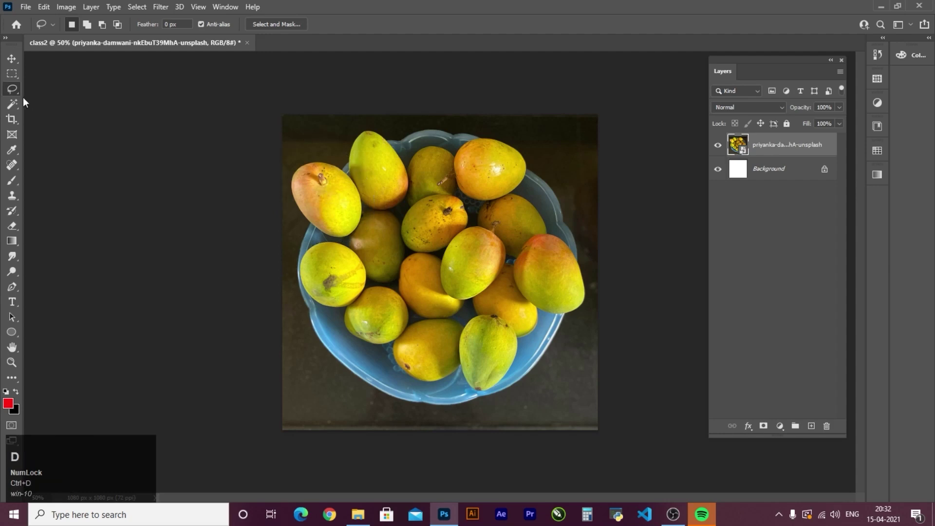
pyautogui.moveTo(294, 219)
pyautogui.mouseDown()
pyautogui.moveTo(282, 187)
pyautogui.moveTo(326, 157)
pyautogui.mouseUp()
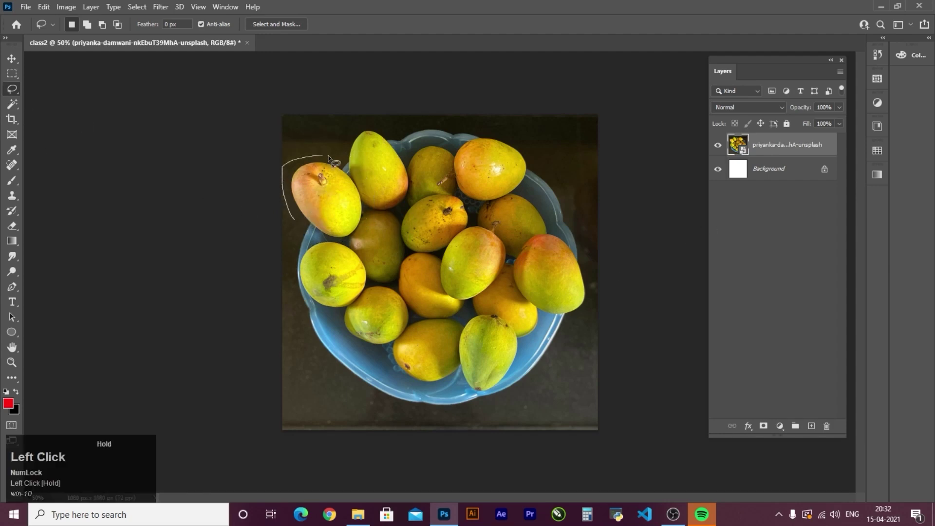
pyautogui.moveTo(306, 230); pyautogui.dragTo(307, 232)
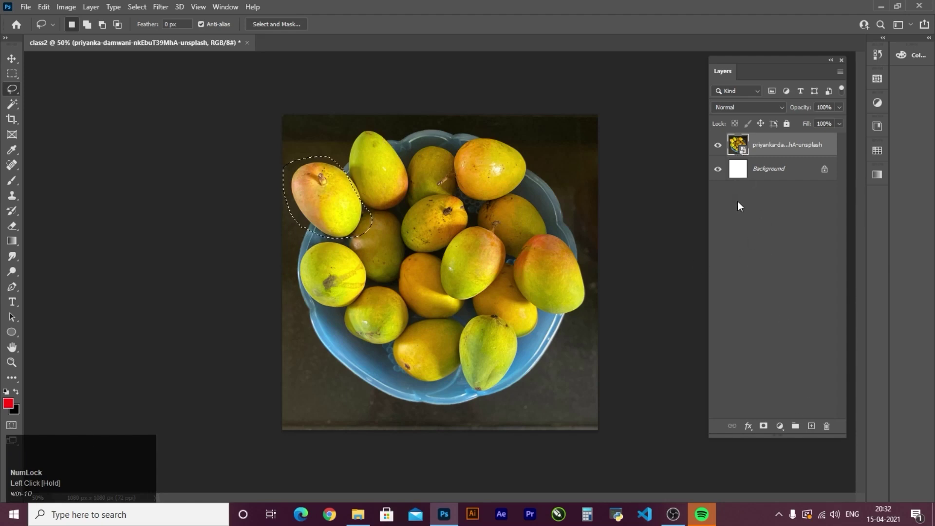
pyautogui.hotkey('ctrl', 'd')
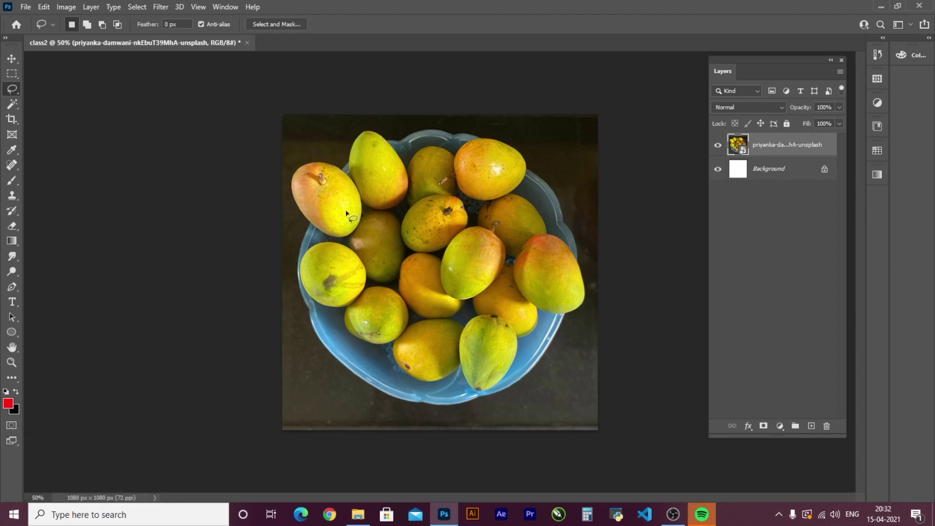
# Step: Rasterize the mango photo layer and draw a freehand Lasso selection around the upper-left mango, undoing its accidental shift
pyautogui.rightClick(760, 149)
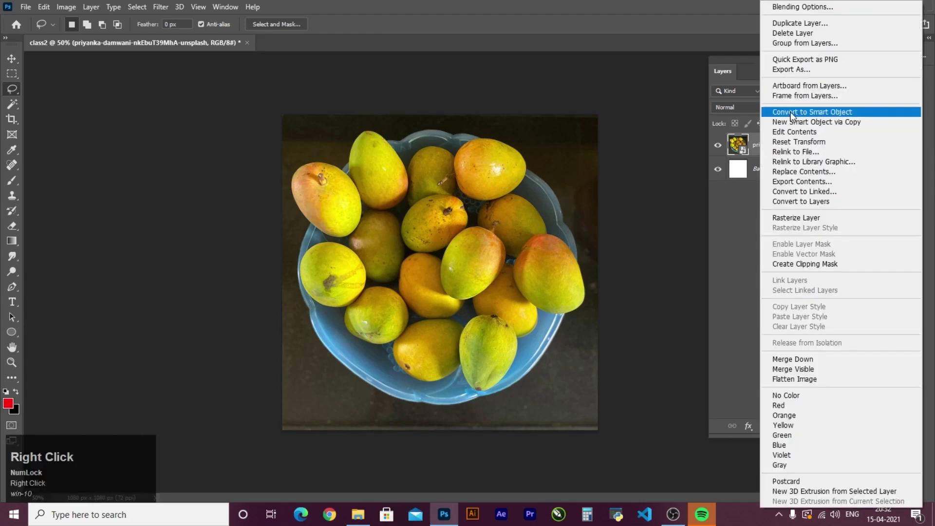
pyautogui.click(795, 219)
pyautogui.moveTo(295, 220)
pyautogui.mouseDown()
pyautogui.moveTo(282, 196)
pyautogui.moveTo(286, 162)
pyautogui.mouseUp()
pyautogui.moveTo(372, 198)
pyautogui.mouseDown()
pyautogui.moveTo(356, 242)
pyautogui.moveTo(336, 244)
pyautogui.mouseUp()
pyautogui.moveTo(310, 192); pyautogui.dragTo(380, 206)
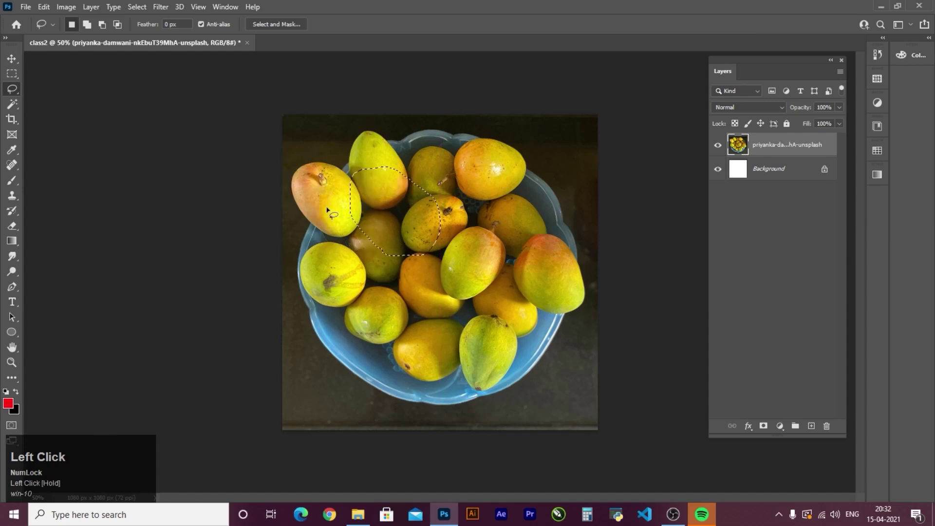
pyautogui.hotkey('ctrl', 'z')
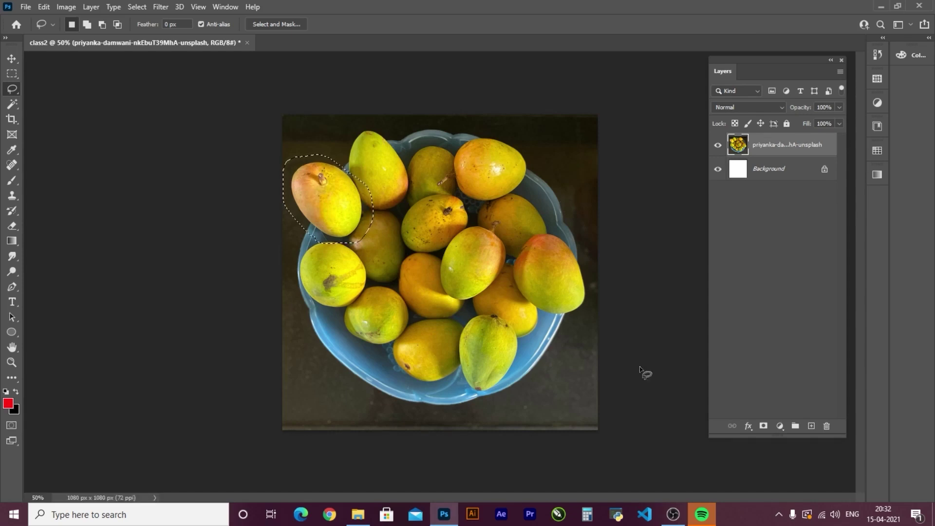
# Step: Copy the selected mango to a new layer, then move the copy close to the original and rotate it counterclockwise
pyautogui.hotkey('ctrl', 'j')
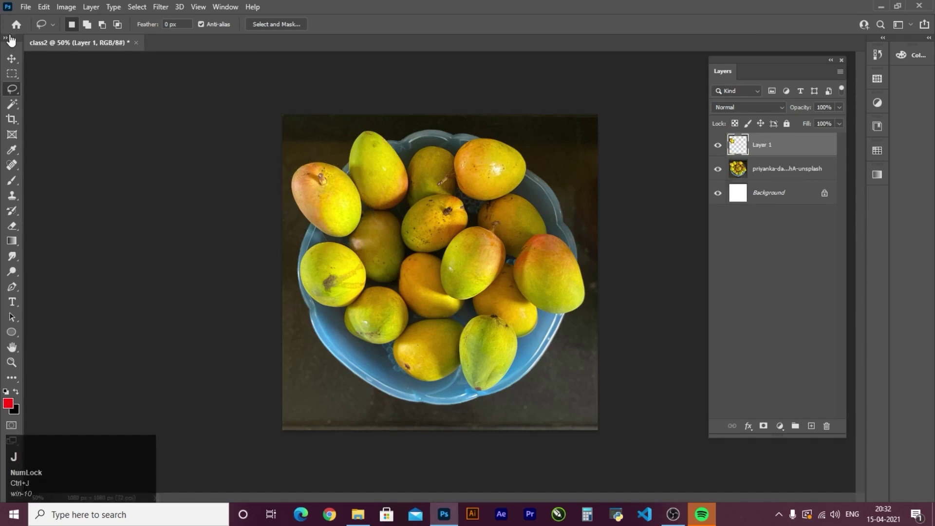
pyautogui.click(12, 58)
pyautogui.moveTo(324, 184); pyautogui.dragTo(461, 199)
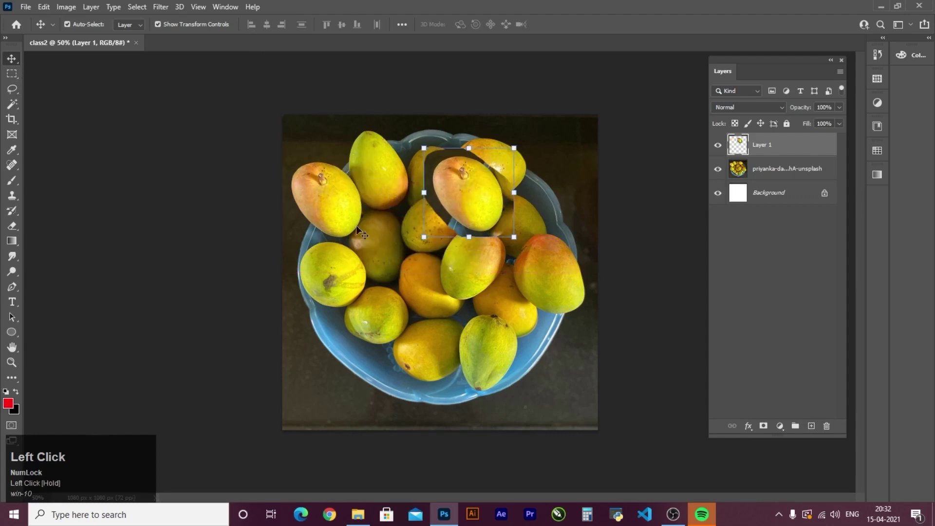
pyautogui.moveTo(368, 227); pyautogui.dragTo(384, 224)
pyautogui.moveTo(475, 216); pyautogui.dragTo(388, 230)
pyautogui.moveTo(334, 243); pyautogui.dragTo(400, 254)
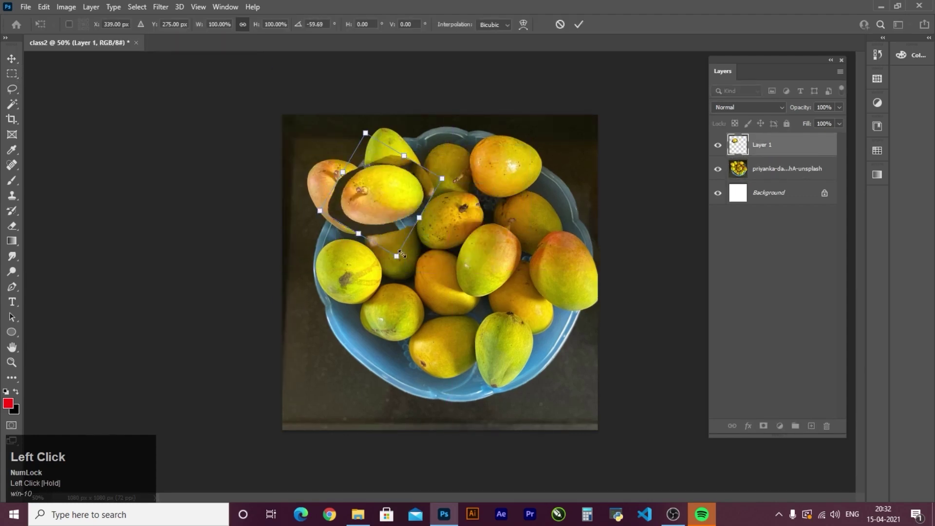
# Step: Outline the upper-right mango with the Lasso tool, erase that area from the photo layer and deselect
pyautogui.click(12, 89)
pyautogui.moveTo(467, 188)
pyautogui.mouseDown()
pyautogui.moveTo(466, 153)
pyautogui.moveTo(504, 139)
pyautogui.moveTo(540, 153)
pyautogui.moveTo(545, 195)
pyautogui.moveTo(466, 207)
pyautogui.mouseUp()
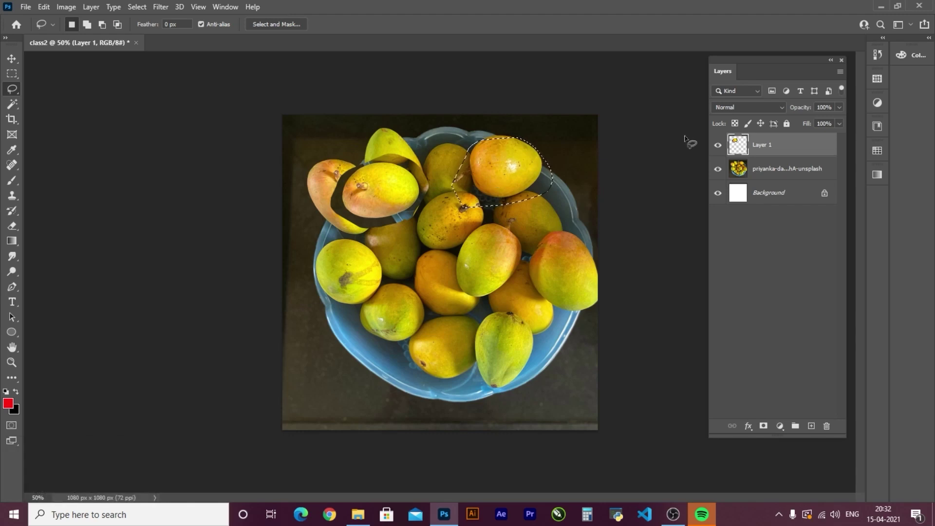
pyautogui.click(755, 169)
pyautogui.press('Delete')
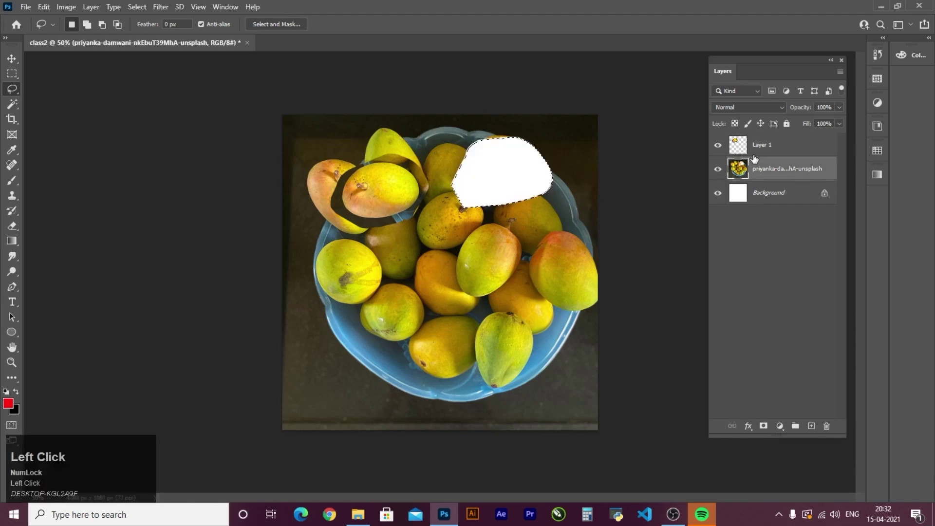
pyautogui.hotkey('ctrl', 'd')
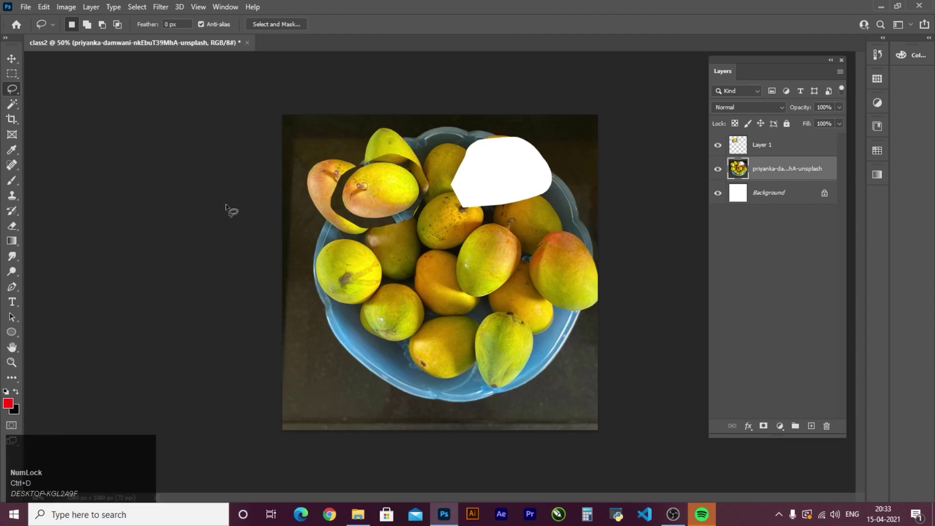
# Step: Switch to the Polygonal Lasso tool and delete the mango photo layer and Layer 1
pyautogui.rightClick(15, 90)
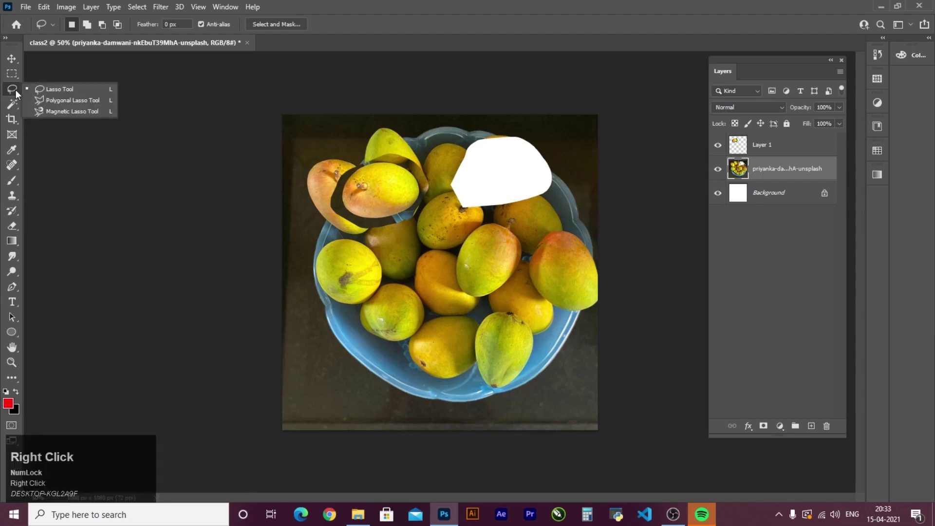
pyautogui.click(80, 101)
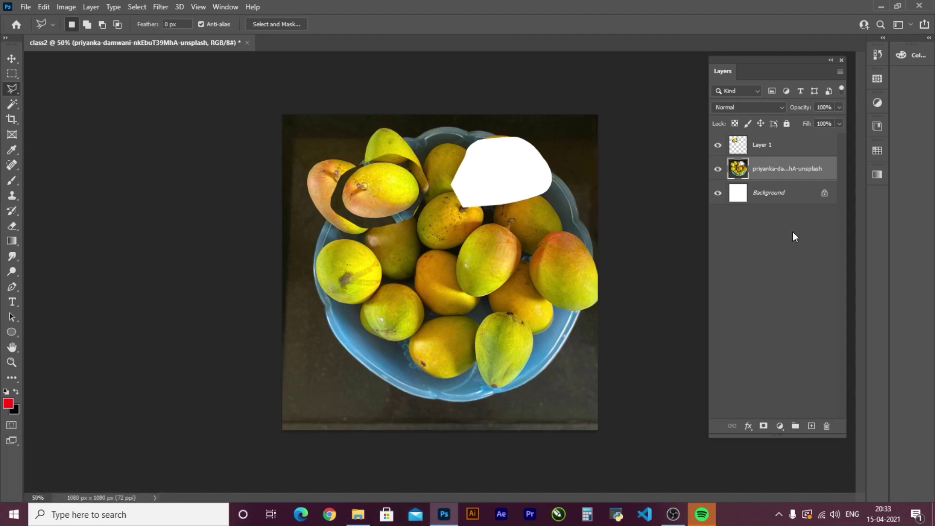
pyautogui.press('Delete')
pyautogui.click(760, 146)
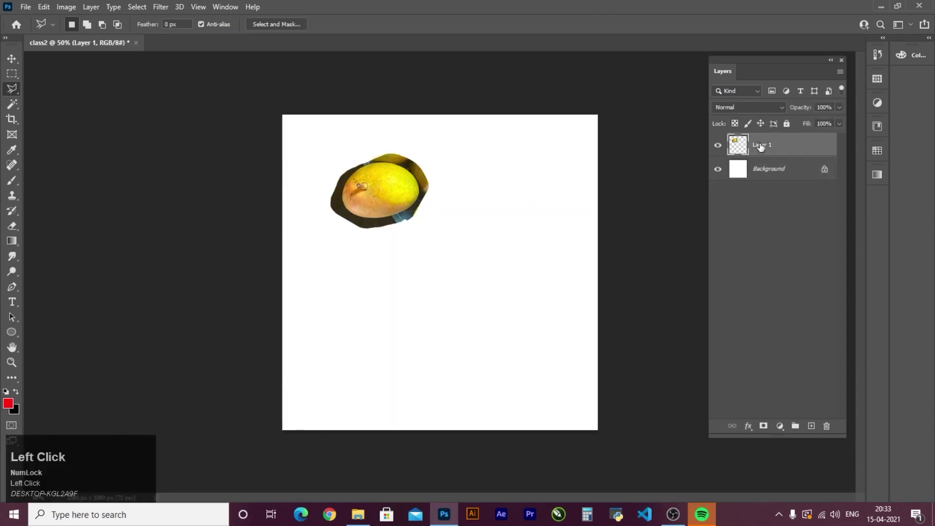
pyautogui.press('Delete')
# Step: Place the skyscraper photo from the class2 folder into the document and enlarge it over most of the canvas height
pyautogui.click(25, 7)
pyautogui.click(40, 31)
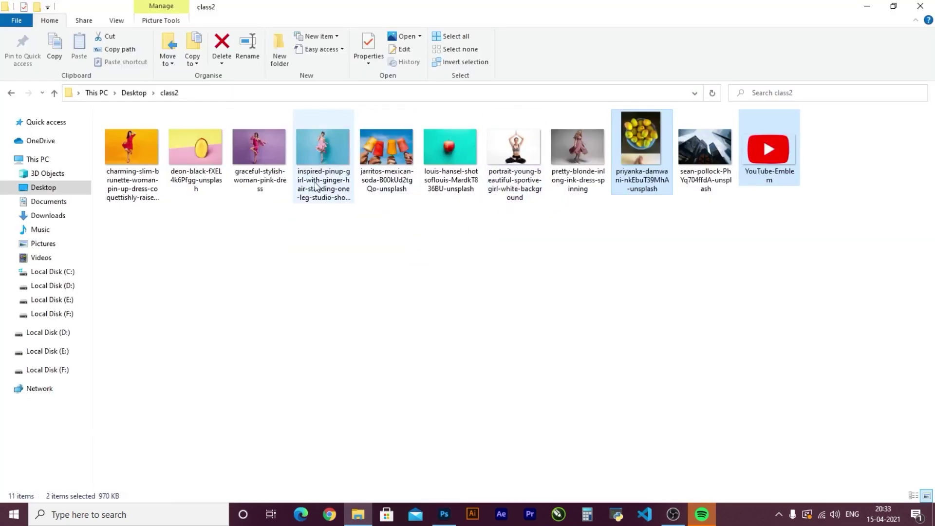
pyautogui.click(706, 142)
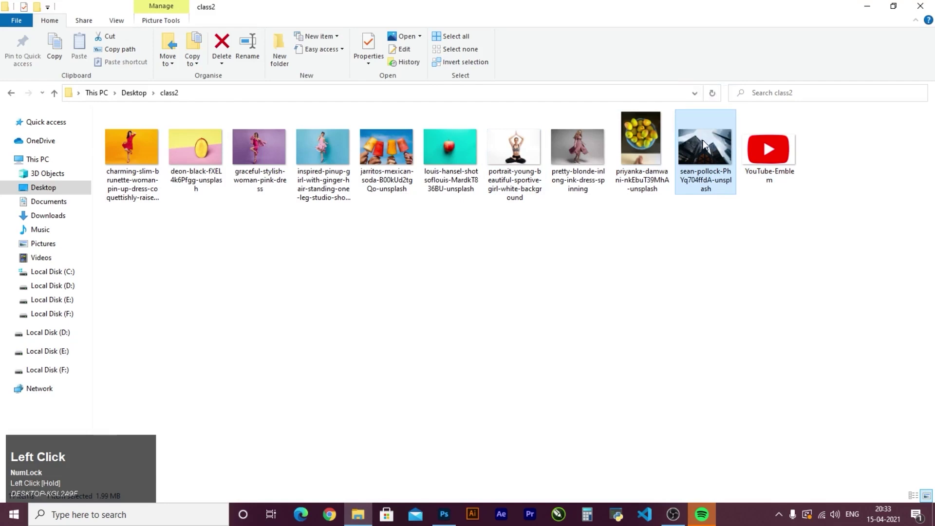
pyautogui.moveTo(704, 141); pyautogui.dragTo(431, 388)
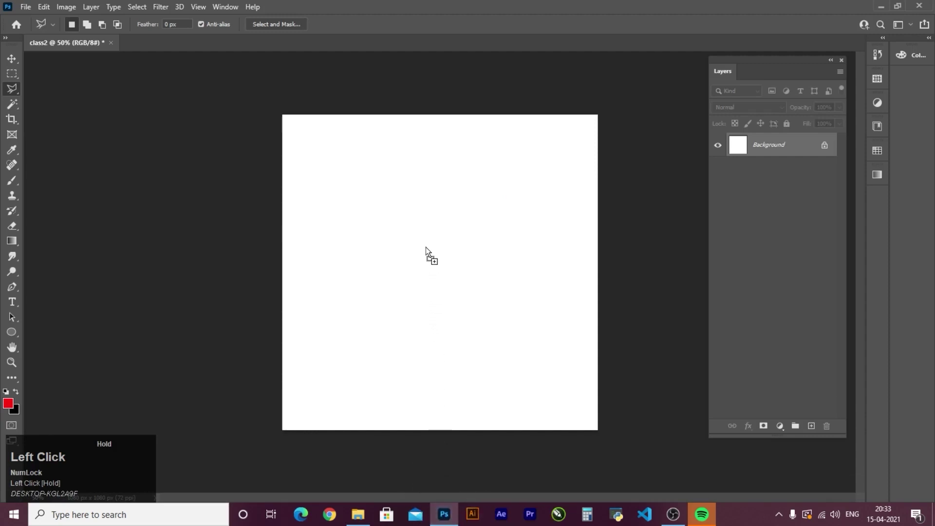
pyautogui.moveTo(426, 247); pyautogui.dragTo(426, 247)
pyautogui.moveTo(439, 169); pyautogui.dragTo(441, 130)
pyautogui.moveTo(437, 373); pyautogui.dragTo(454, 411)
# Step: Start a Polygonal Lasso selection at the photo's left edge and trace the rooflines of the left and middle towers
pyautogui.click(11, 90)
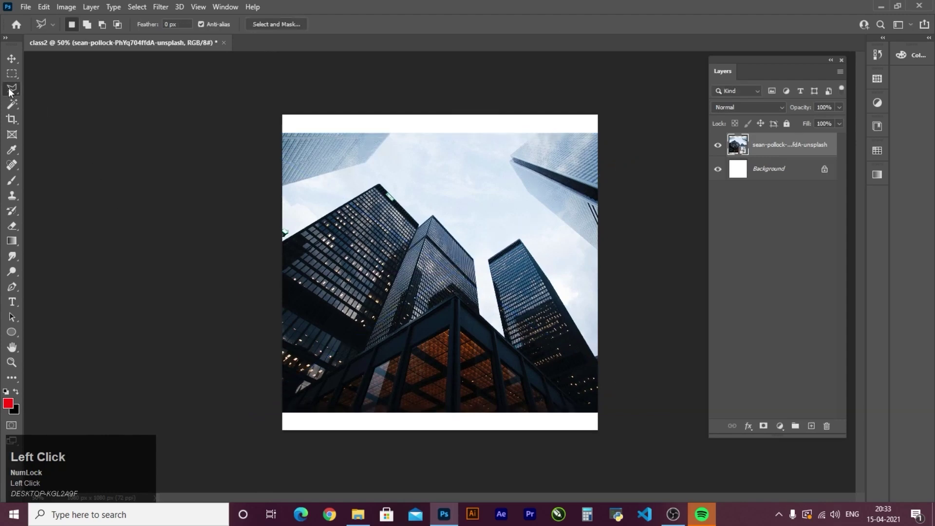
pyautogui.rightClick(15, 88)
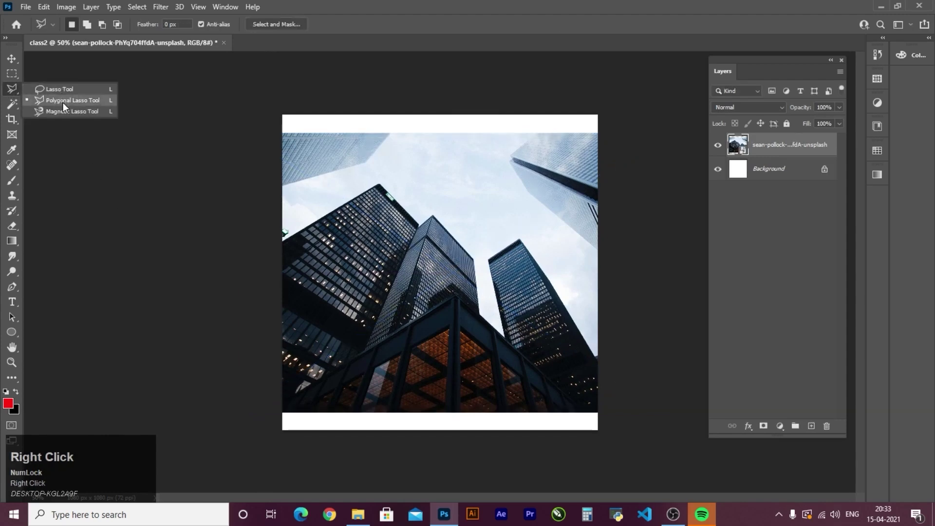
pyautogui.click(65, 102)
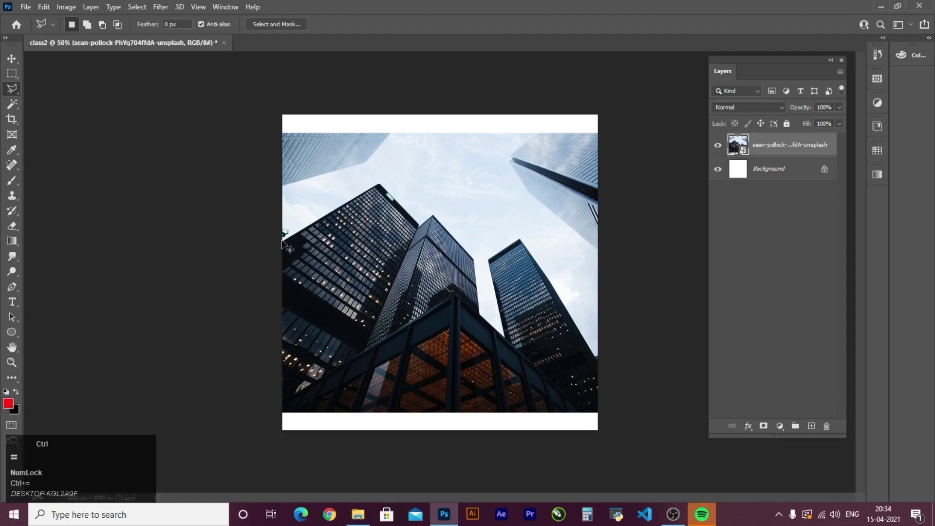
pyautogui.hotkey('ctrl', '=')
pyautogui.hotkey('ctrl', '=')
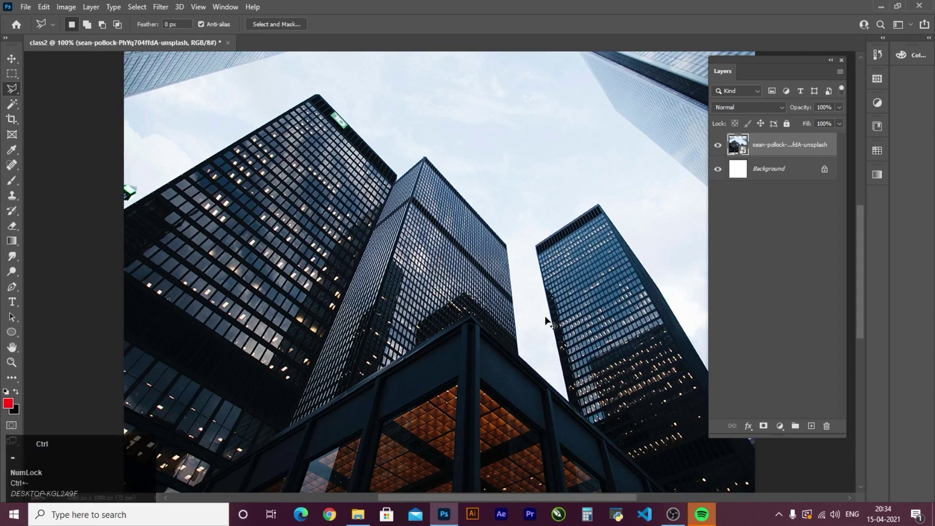
pyautogui.hotkey('ctrl', '-')
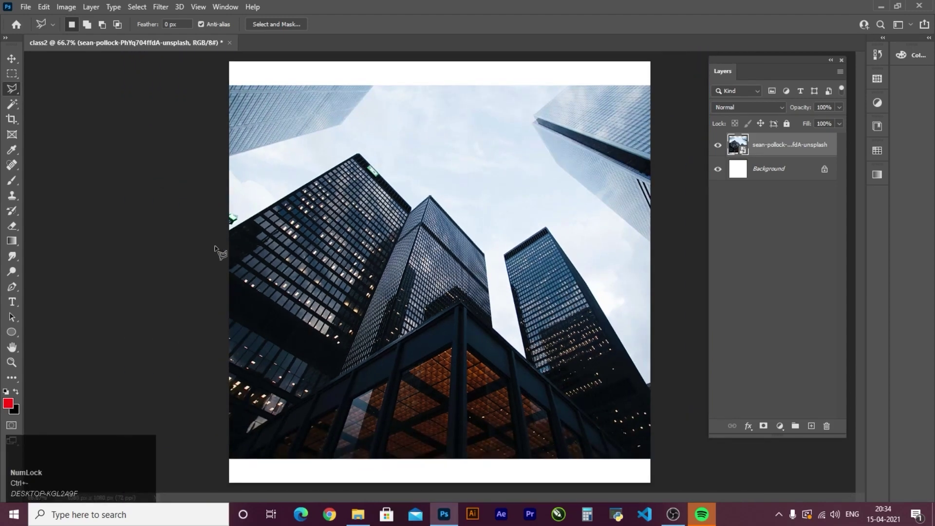
pyautogui.click(227, 233)
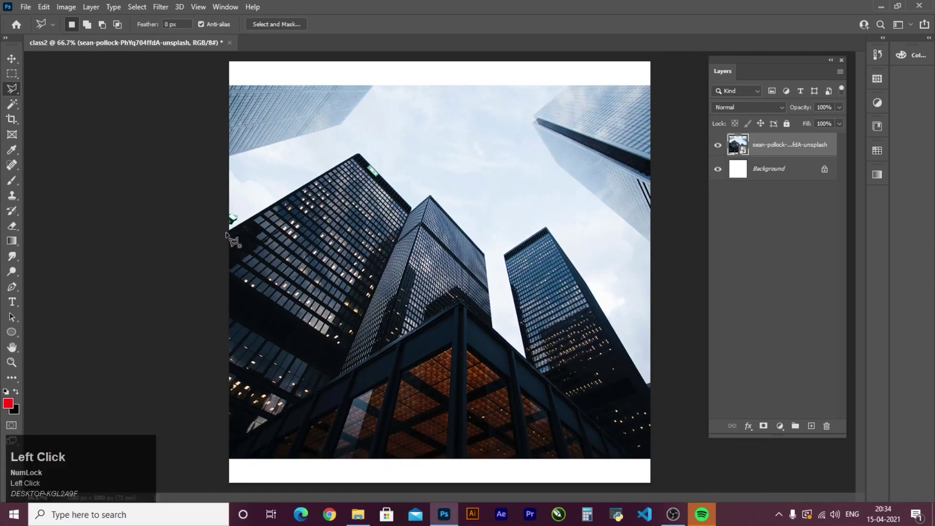
pyautogui.click(359, 156)
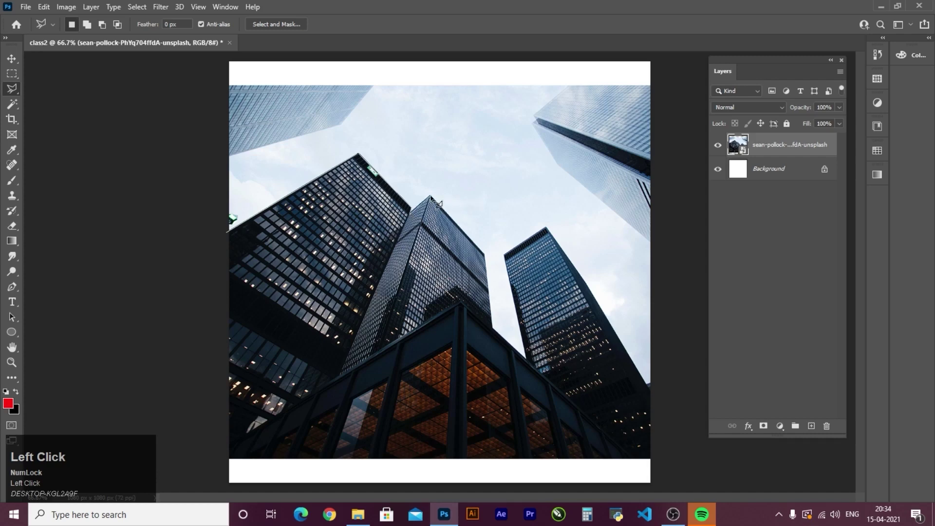
pyautogui.click(431, 197)
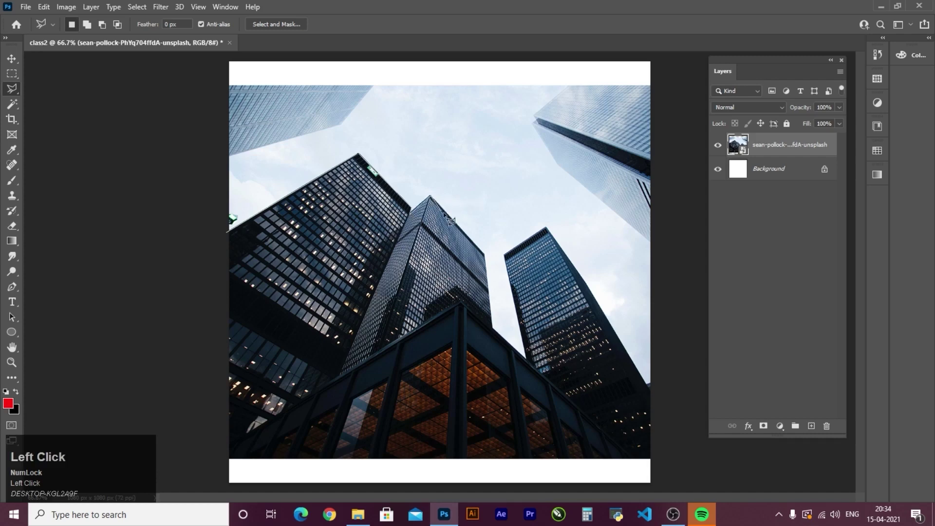
pyautogui.click(485, 257)
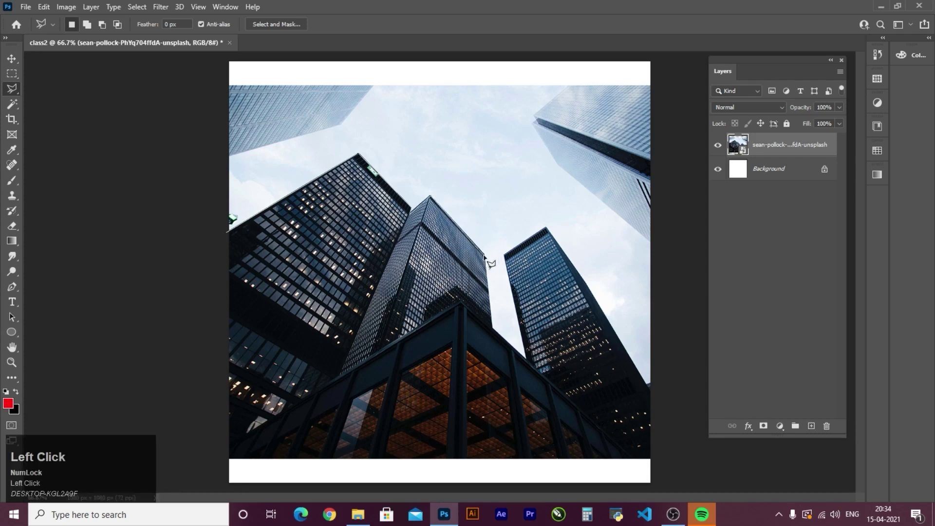
# Step: Continue the polygonal outline down the gap between the buildings and around the right tower to the canvas's right edge
pyautogui.click(492, 330)
pyautogui.click(528, 361)
pyautogui.click(504, 254)
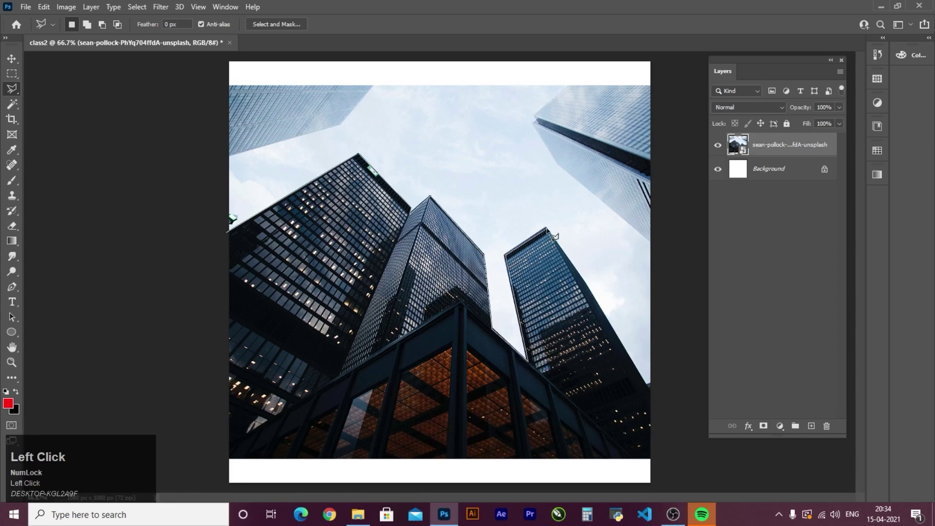
pyautogui.click(547, 228)
pyautogui.click(652, 392)
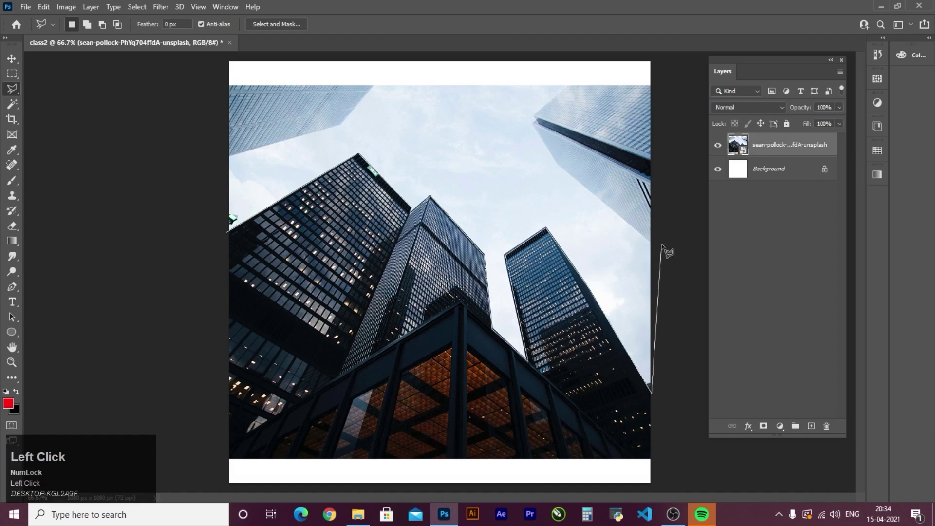
# Step: Carry the polygonal outline around the sky outside the canvas and close it as a selection
pyautogui.hotkey('ctrl', '-')
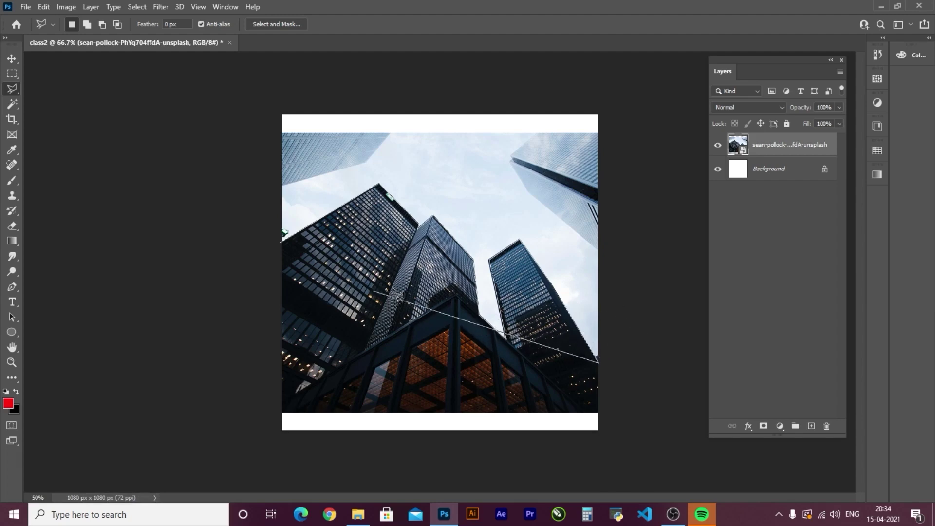
pyautogui.click(640, 297)
pyautogui.click(670, 116)
pyautogui.click(616, 71)
pyautogui.click(335, 58)
pyautogui.click(169, 121)
pyautogui.click(179, 235)
pyautogui.doubleClick(218, 254)
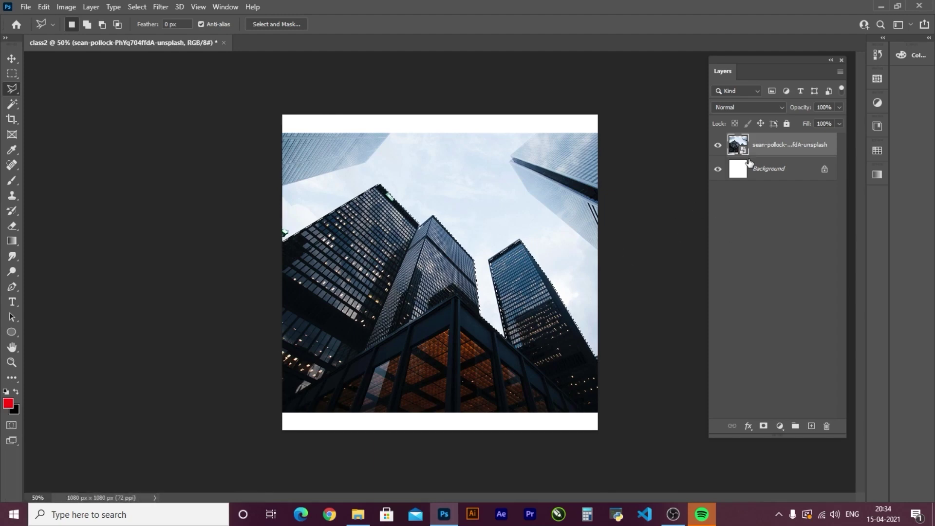
# Step: Rasterize the skyscraper photo layer and erase the selected sky
pyautogui.rightClick(773, 145)
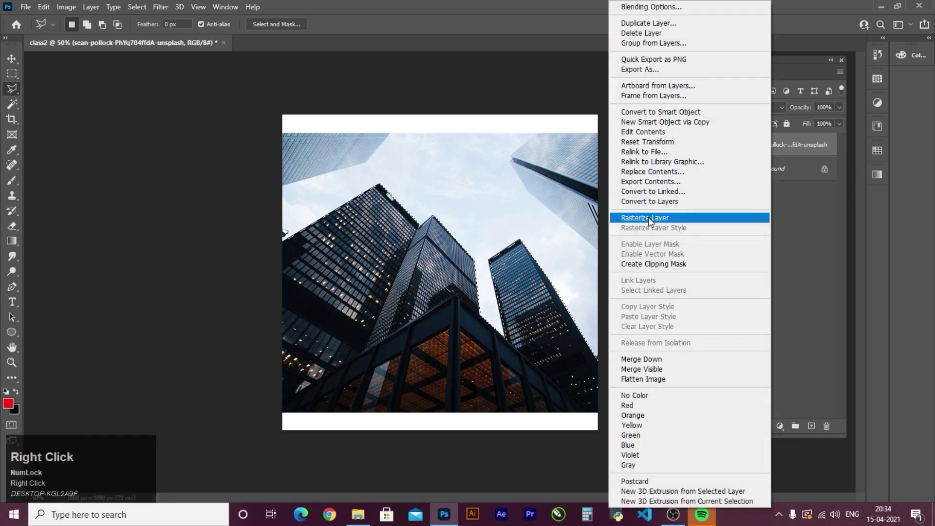
pyautogui.click(648, 217)
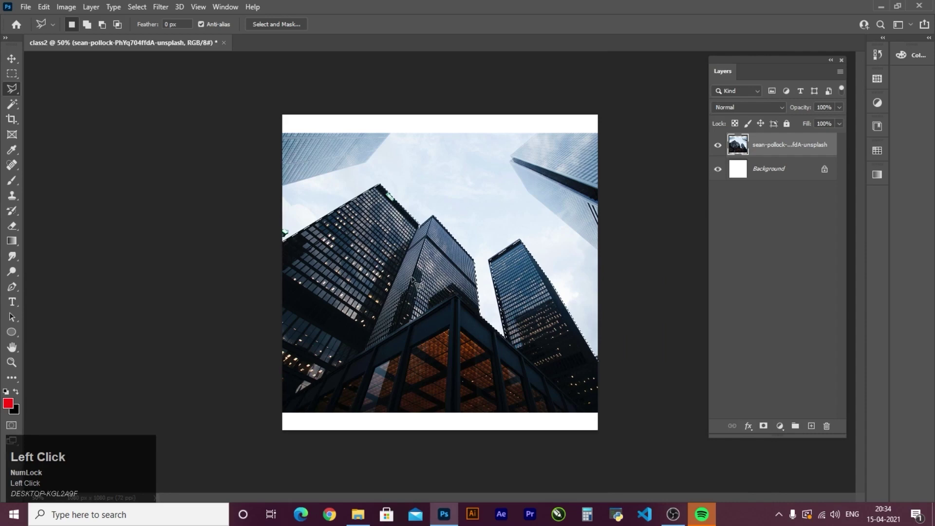
pyautogui.press('Delete')
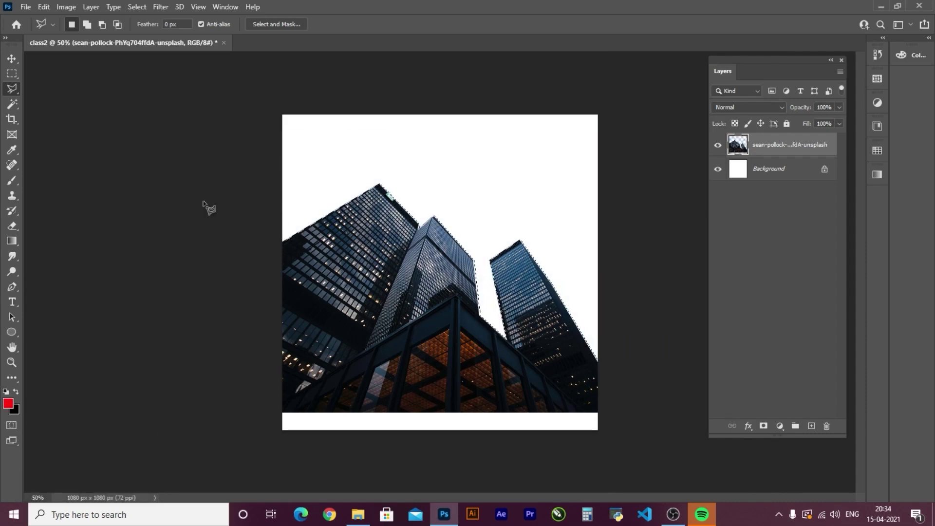
# Step: Deselect the sky area and move the cut-out buildings down to the canvas's bottom edge
pyautogui.click(6, 62)
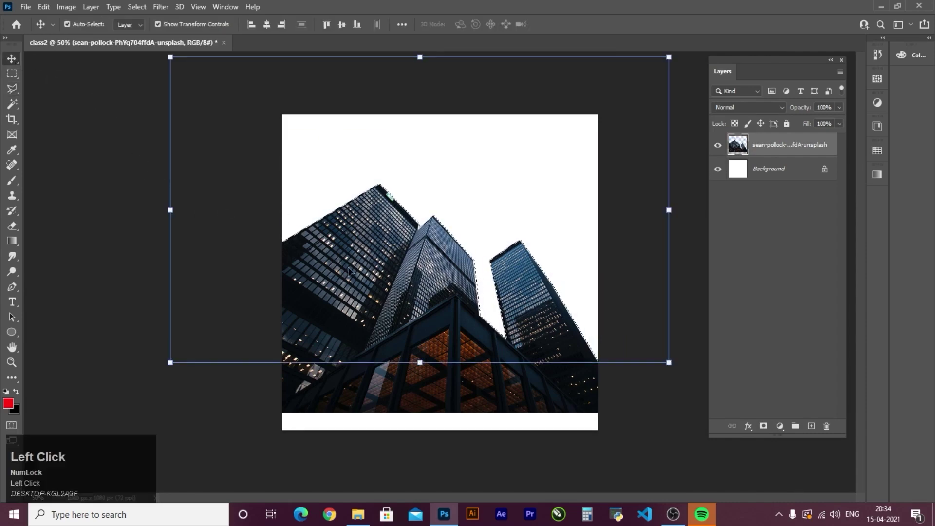
pyautogui.press('ctrl')
pyautogui.hotkey('ctrl', 'd')
pyautogui.click(183, 248)
pyautogui.moveTo(368, 244); pyautogui.dragTo(368, 262)
pyautogui.click(438, 169)
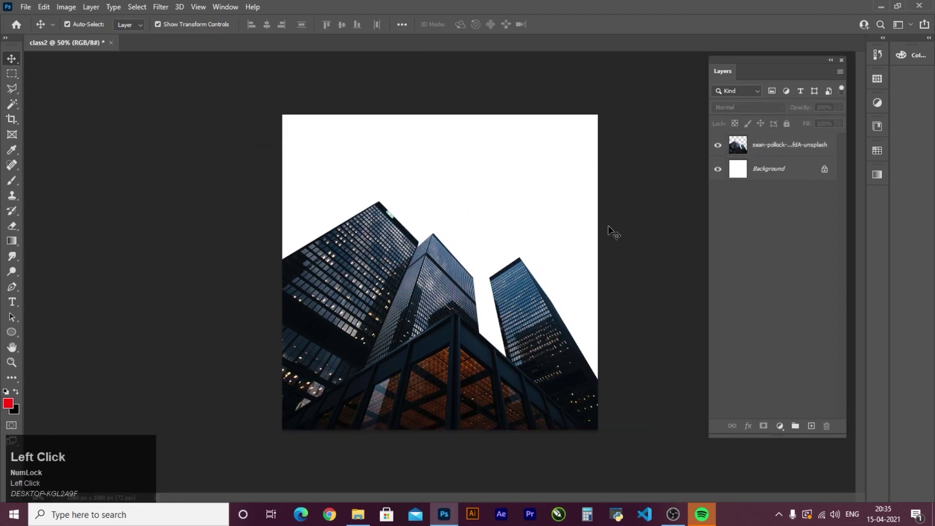
# Step: Add a new layer between the buildings and the Background, swap foreground and background colors, and fill the layer with red
pyautogui.click(770, 175)
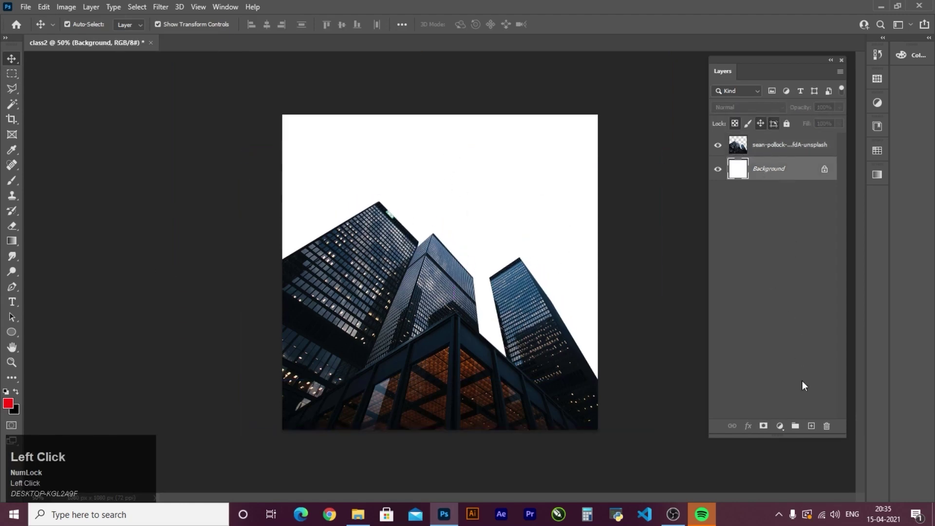
pyautogui.click(811, 427)
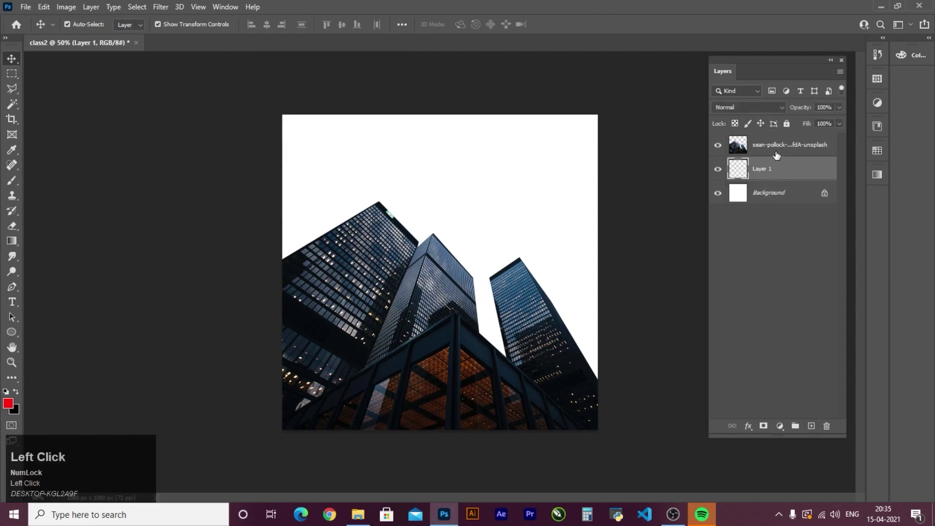
pyautogui.moveTo(770, 152); pyautogui.dragTo(765, 137)
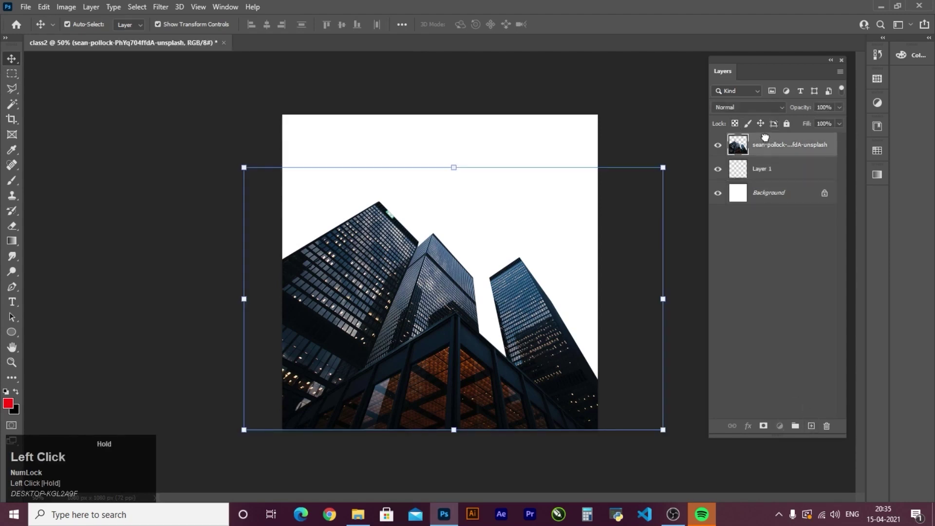
pyautogui.click(762, 170)
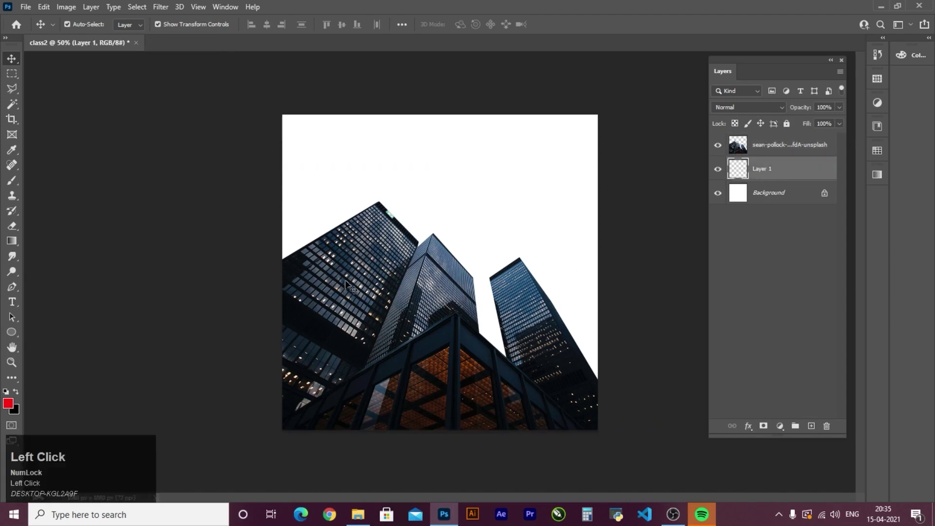
pyautogui.click(16, 394)
pyautogui.hotkey('ctrl', 'BackSpace')
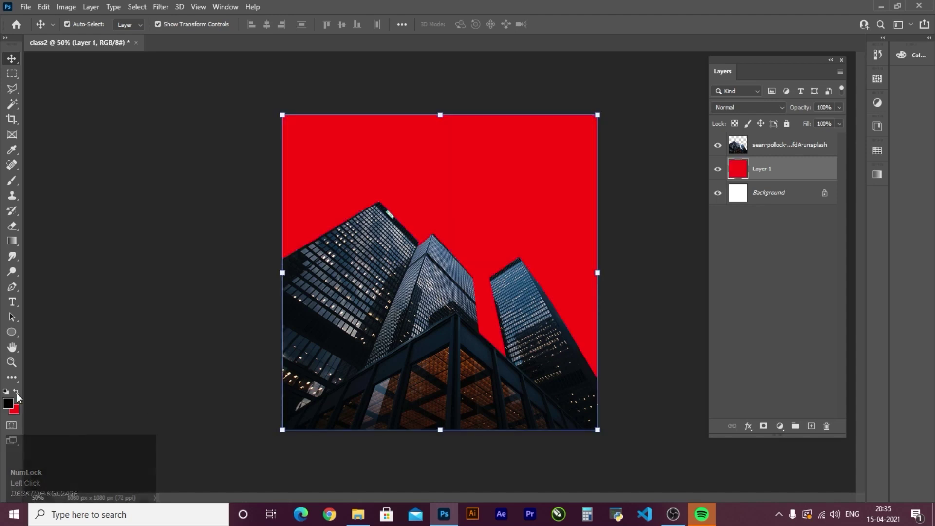
pyautogui.click(12, 59)
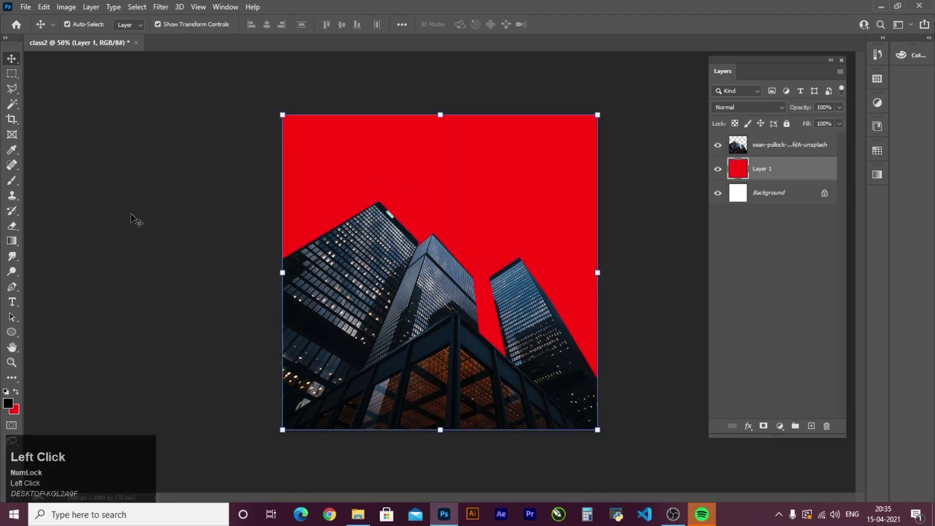
pyautogui.click(240, 253)
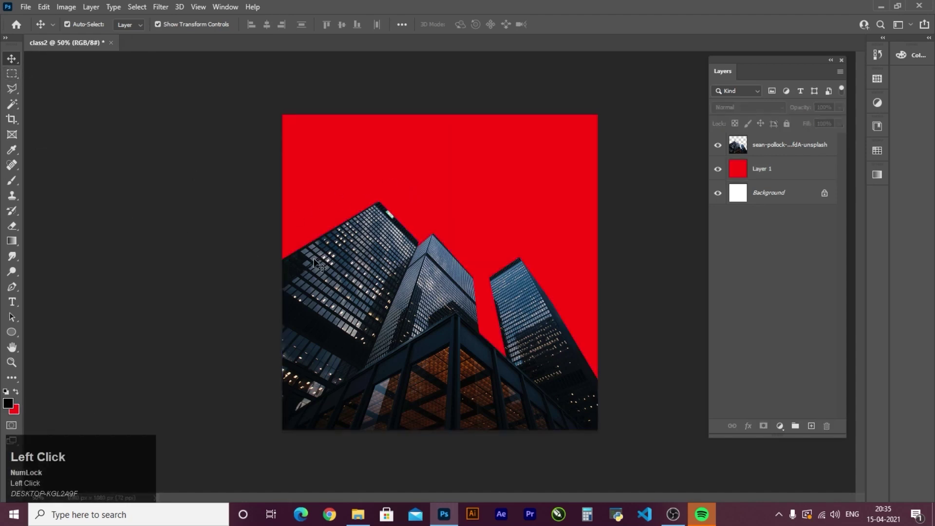
pyautogui.click(287, 267)
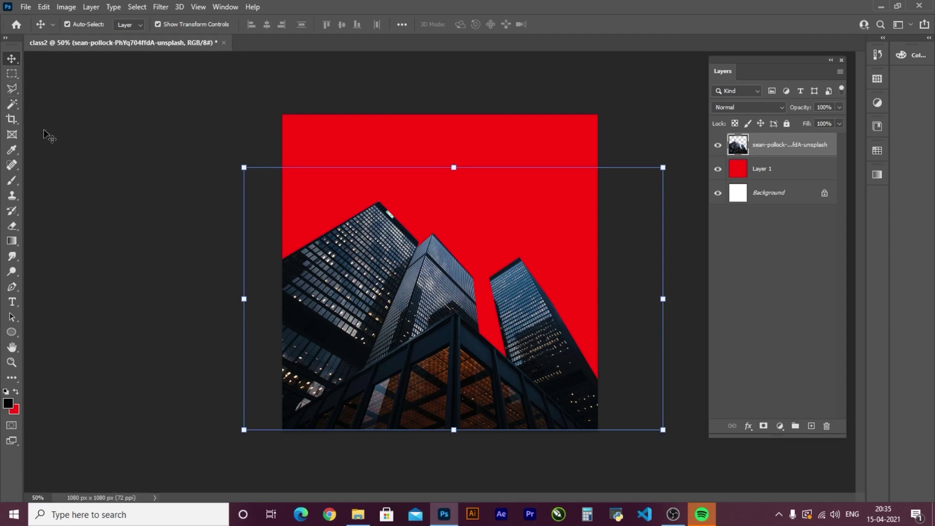
# Step: Switch to the Magnetic Lasso tool and delete the red Layer 1 and the skyscraper photo layer
pyautogui.rightClick(15, 93)
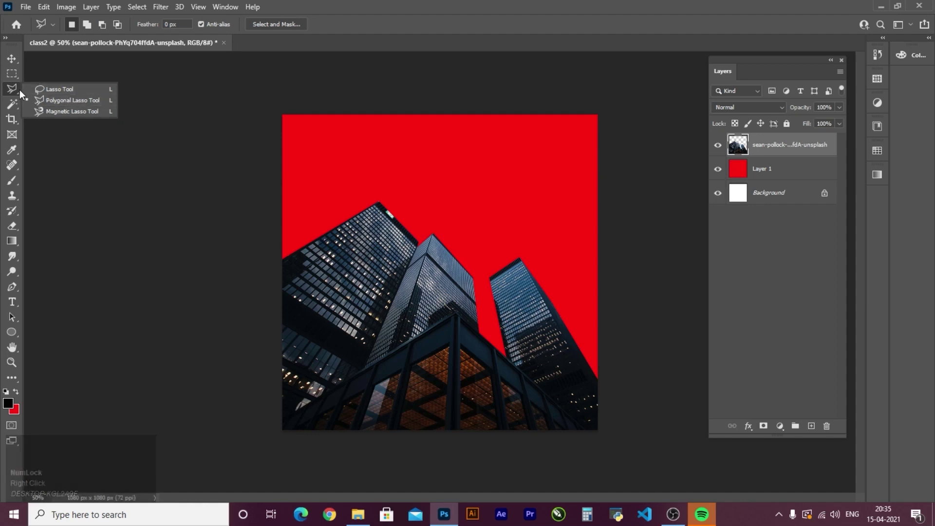
pyautogui.click(66, 111)
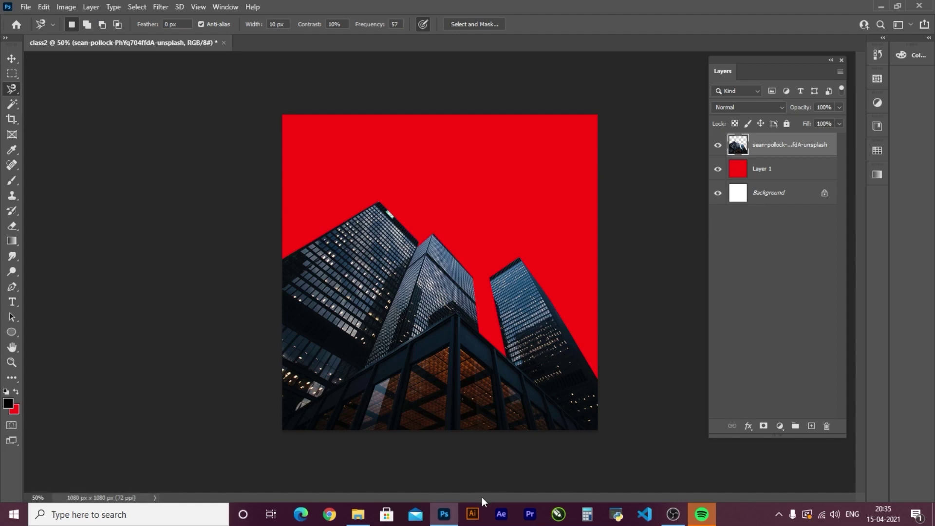
pyautogui.click(764, 171)
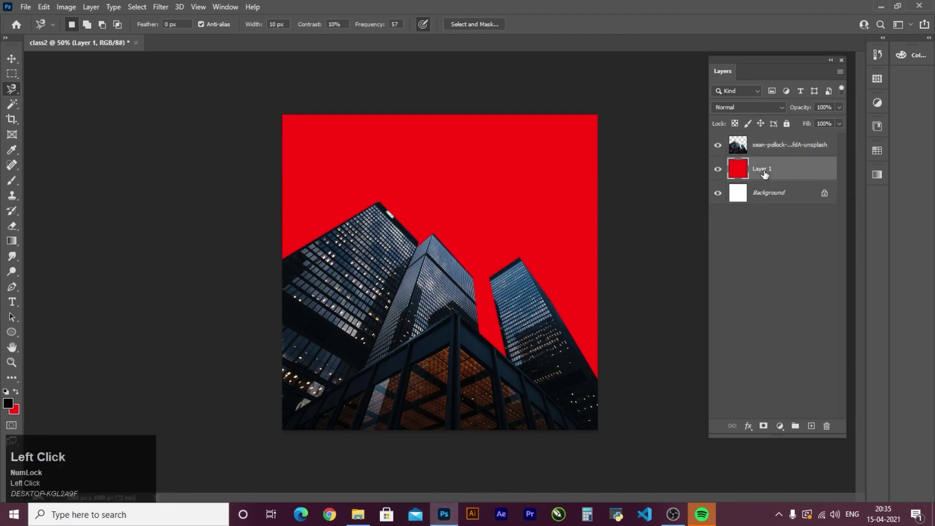
pyautogui.press('Delete')
pyautogui.click(774, 148)
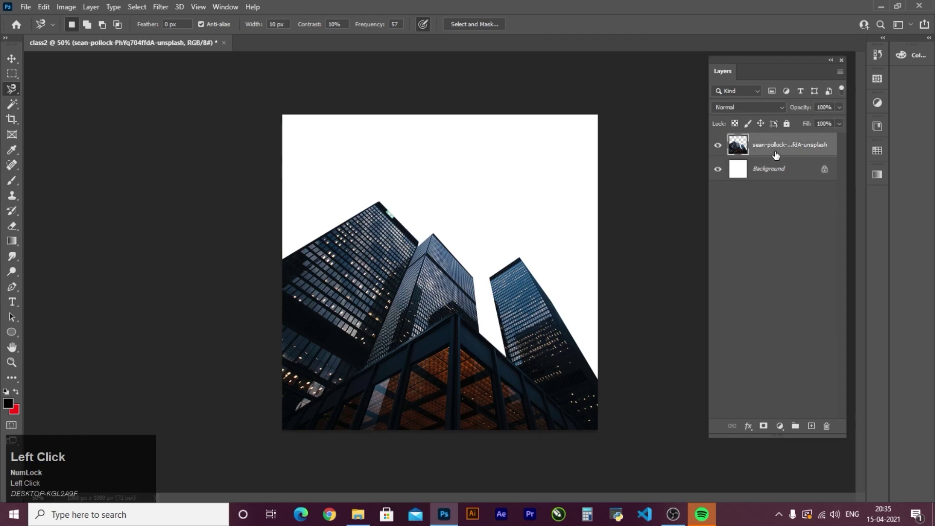
pyautogui.press('Delete')
# Step: Place the jarritos-mexican-soda popsicle photo from the class2 folder and scale it up to about 33.32% to cover most of the canvas
pyautogui.click(358, 514)
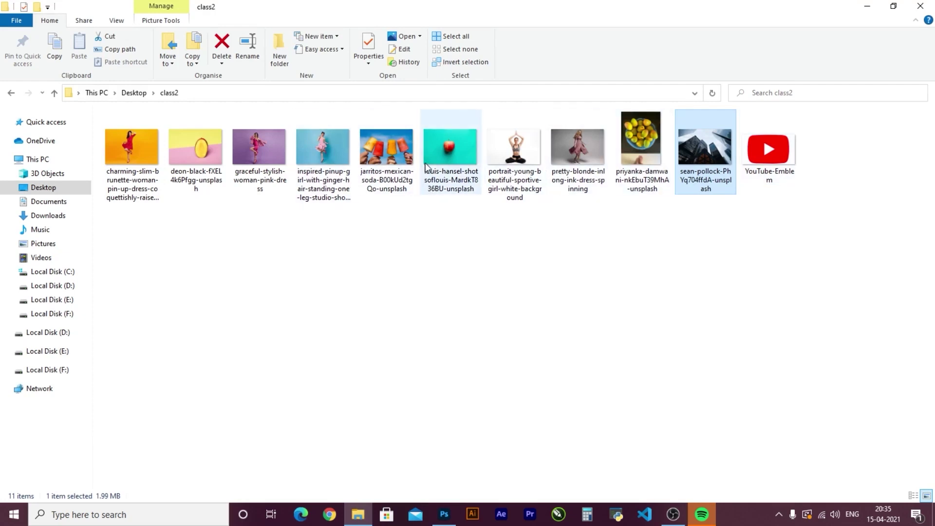
pyautogui.click(397, 185)
pyautogui.moveTo(397, 185); pyautogui.dragTo(421, 269)
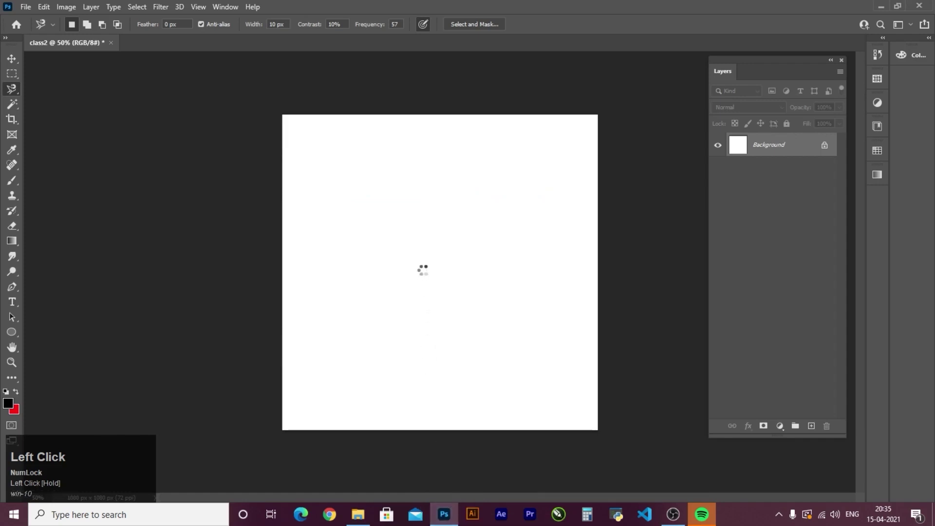
pyautogui.moveTo(436, 167); pyautogui.dragTo(440, 105)
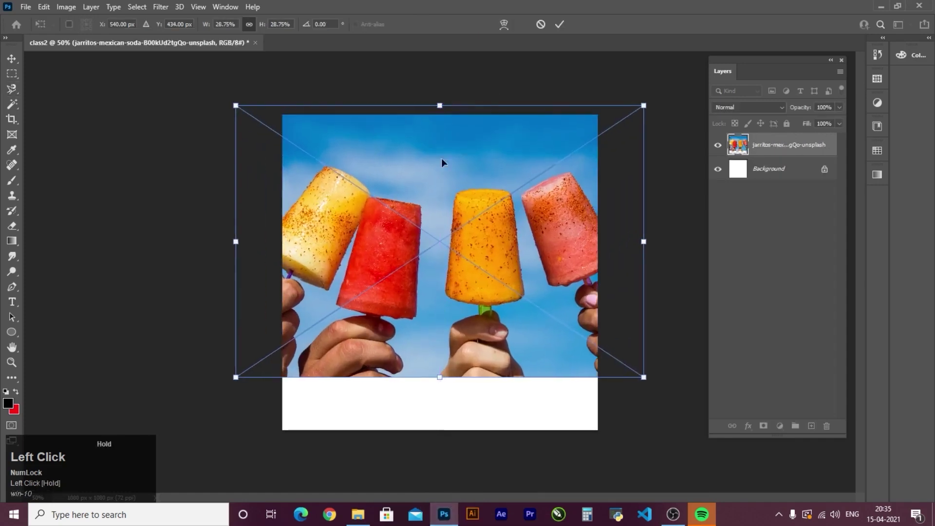
pyautogui.moveTo(440, 378); pyautogui.dragTo(441, 420)
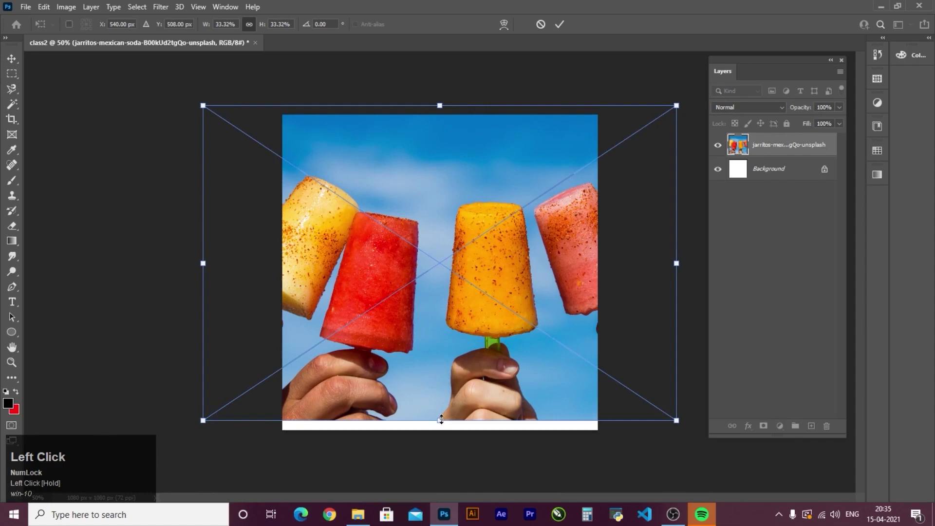
# Step: Commit the placed photo and trace a closed Magnetic Lasso selection around the orange popsicle
pyautogui.hotkey('ctrl', '=')
pyautogui.hotkey('ctrl', '=')
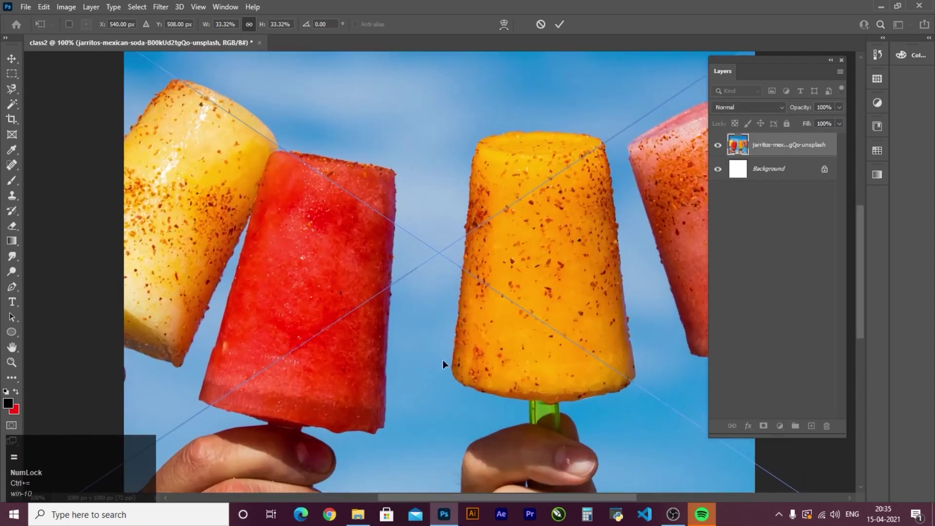
pyautogui.click(12, 89)
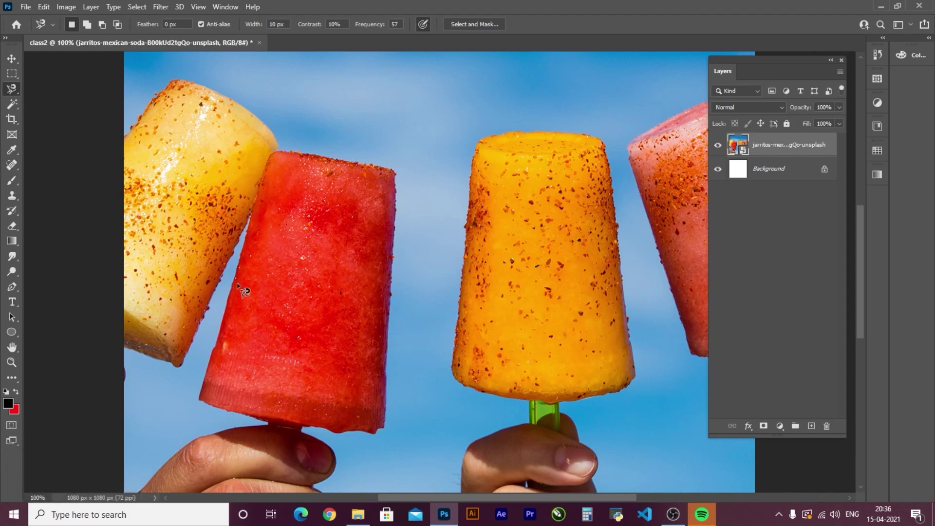
pyautogui.click(473, 177)
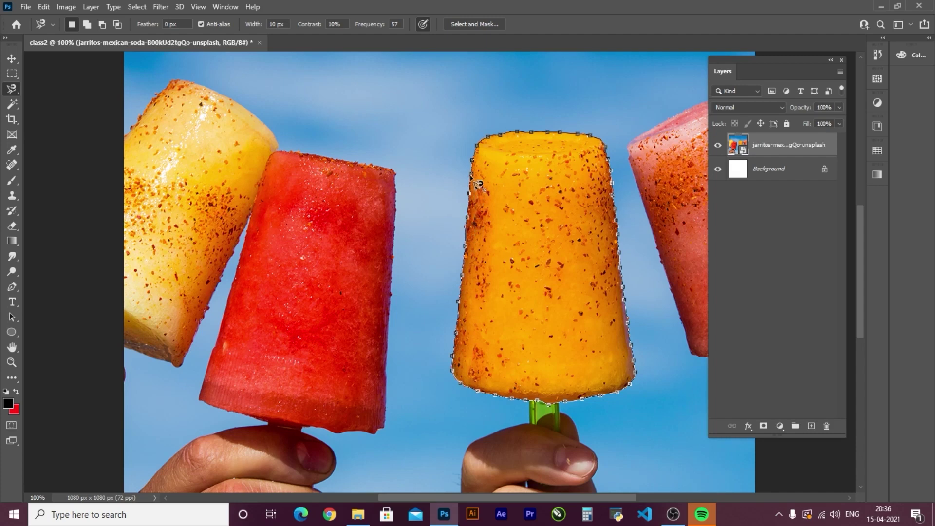
pyautogui.click(478, 184)
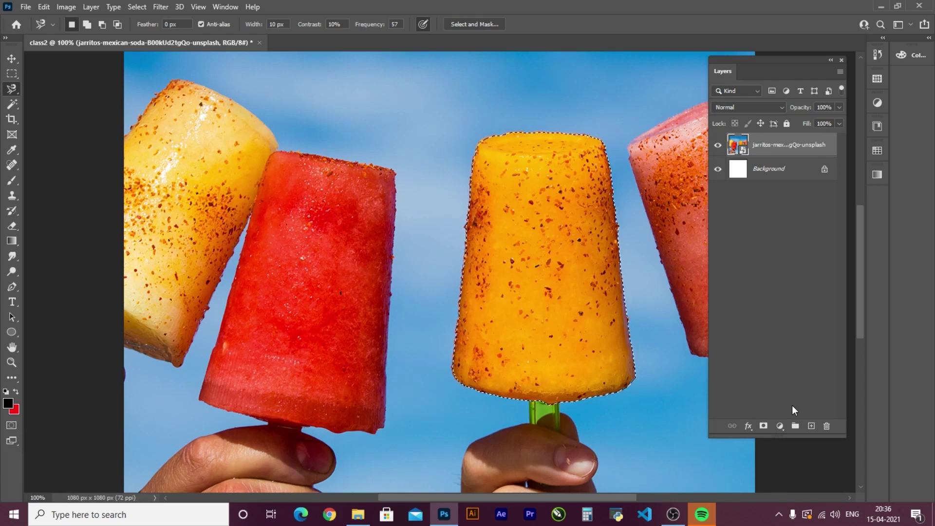
# Step: Copy the selected orange popsicle to a new layer and hide the popsicle photo layer
pyautogui.hotkey('ctrl', 'j')
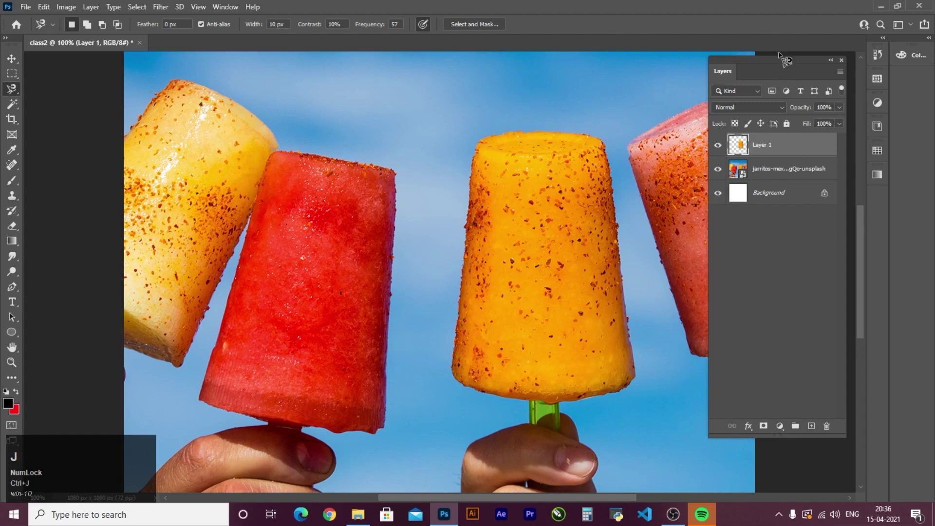
pyautogui.click(719, 170)
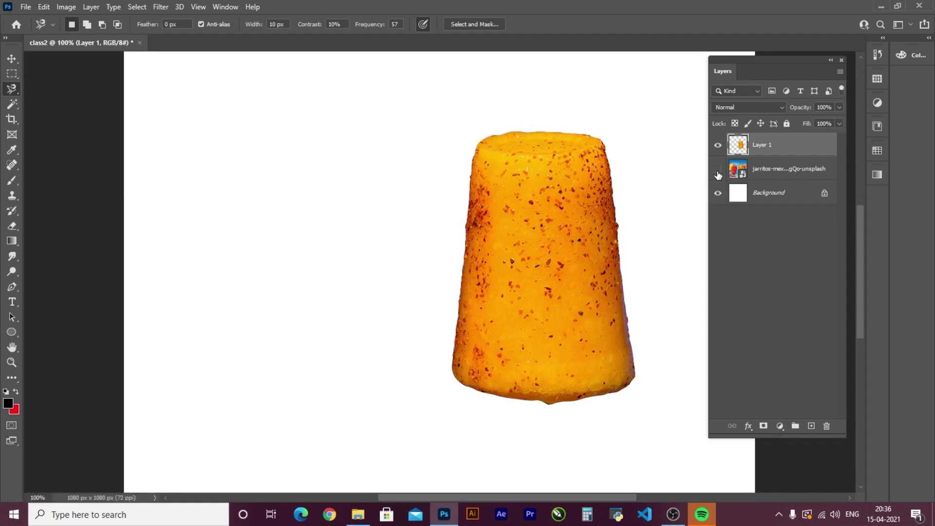
pyautogui.click(718, 173)
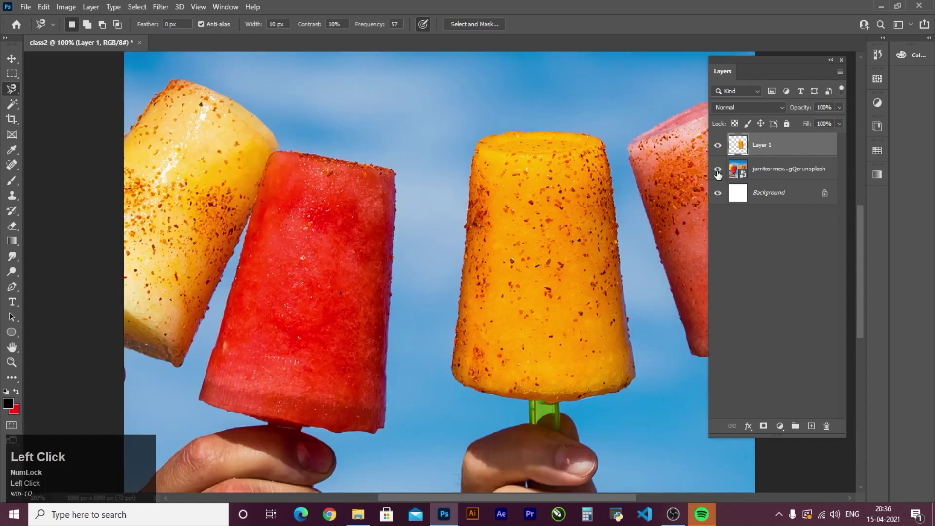
pyautogui.click(718, 170)
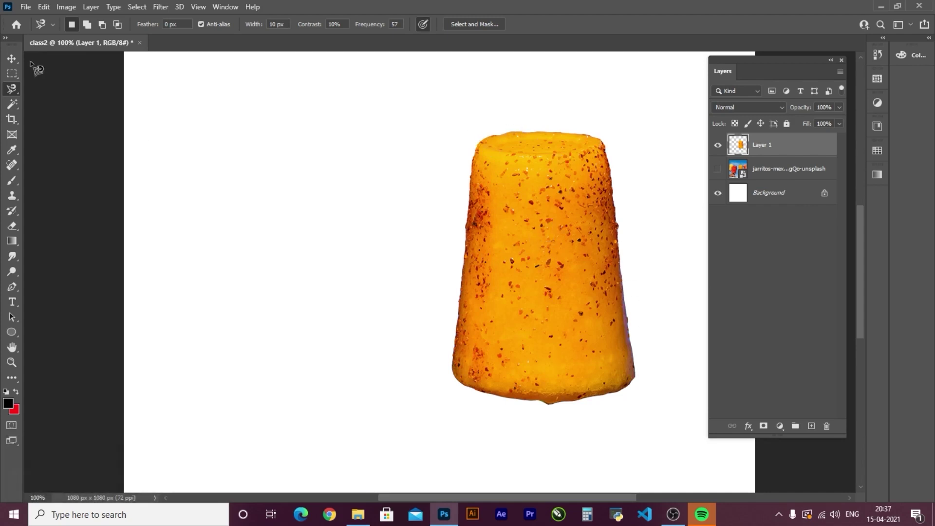
# Step: Move the cut-out popsicle to the middle of the canvas, enlarge it to about 178% and rotate it about -1.38°
pyautogui.click(12, 58)
pyautogui.moveTo(538, 224); pyautogui.dragTo(414, 247)
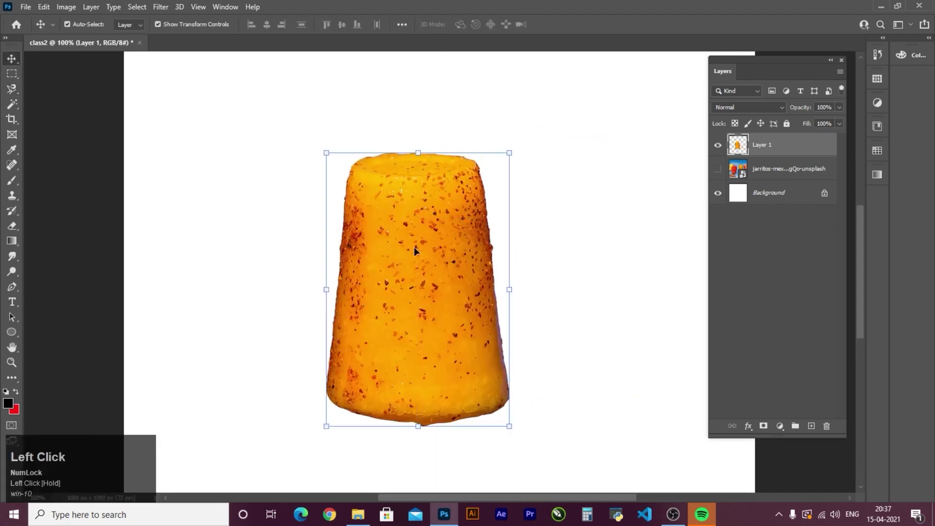
pyautogui.hotkey('ctrl', '-')
pyautogui.click(490, 193)
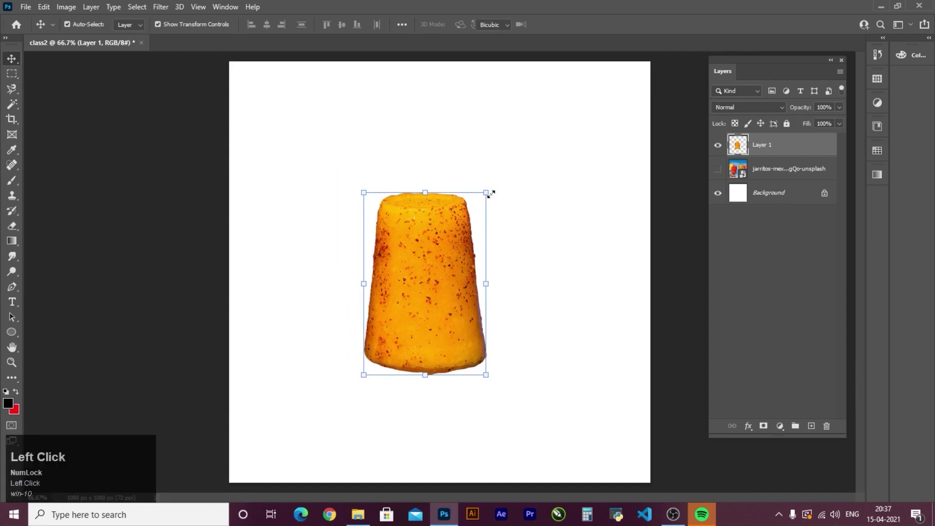
pyautogui.moveTo(489, 193); pyautogui.dragTo(543, 109)
pyautogui.moveTo(361, 381); pyautogui.dragTo(329, 438)
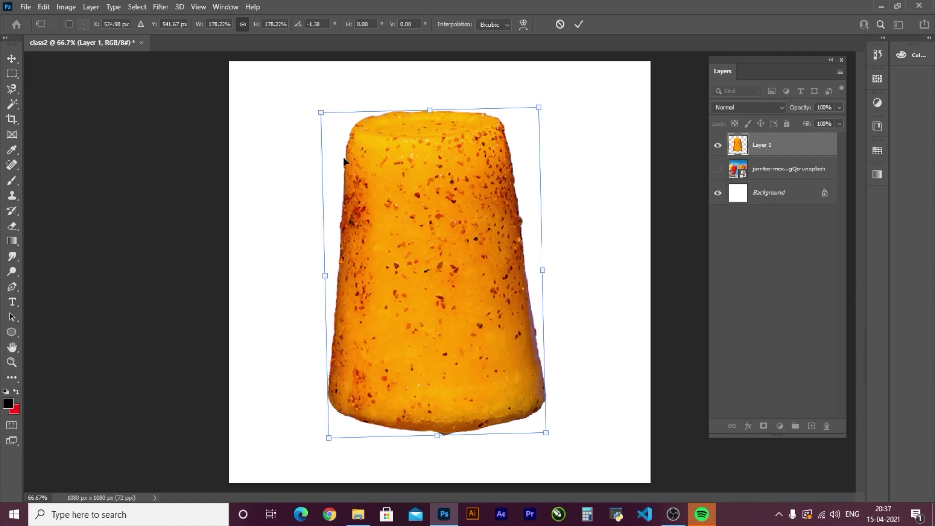
pyautogui.click(309, 175)
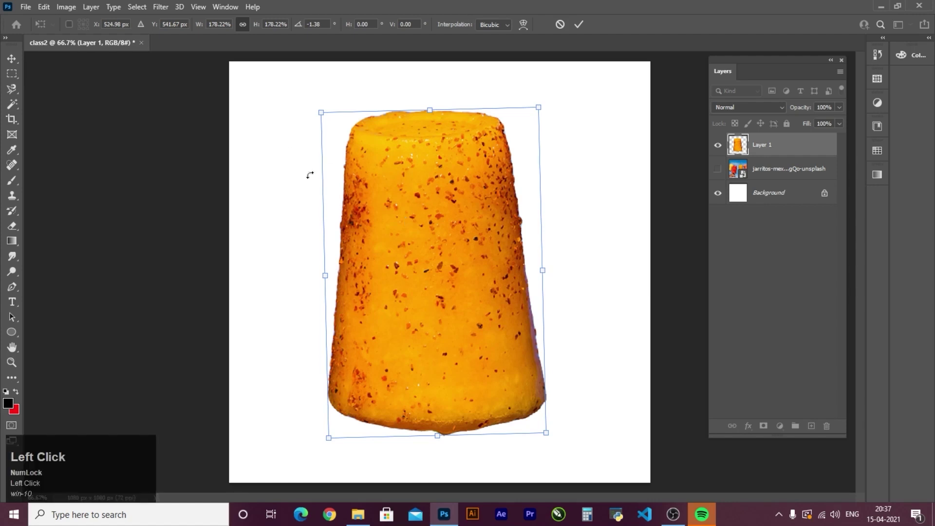
# Step: Switch to the Quick Selection tool and delete the popsicle cut-out layer and the popsicle photo layer
pyautogui.rightClick(16, 94)
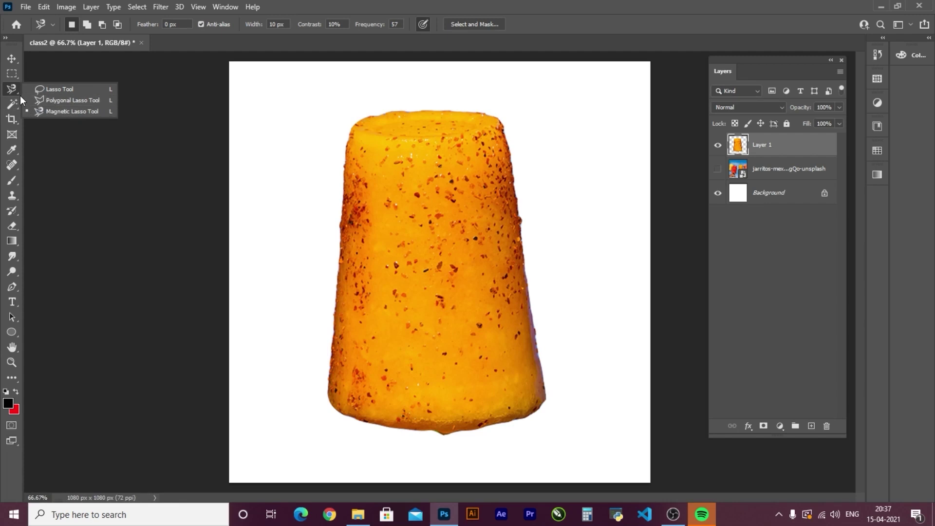
pyautogui.rightClick(18, 107)
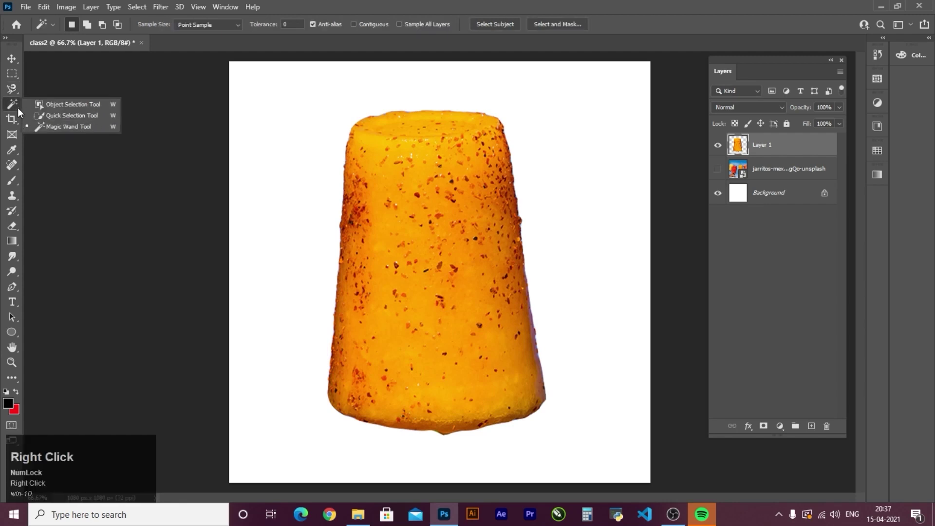
pyautogui.click(54, 116)
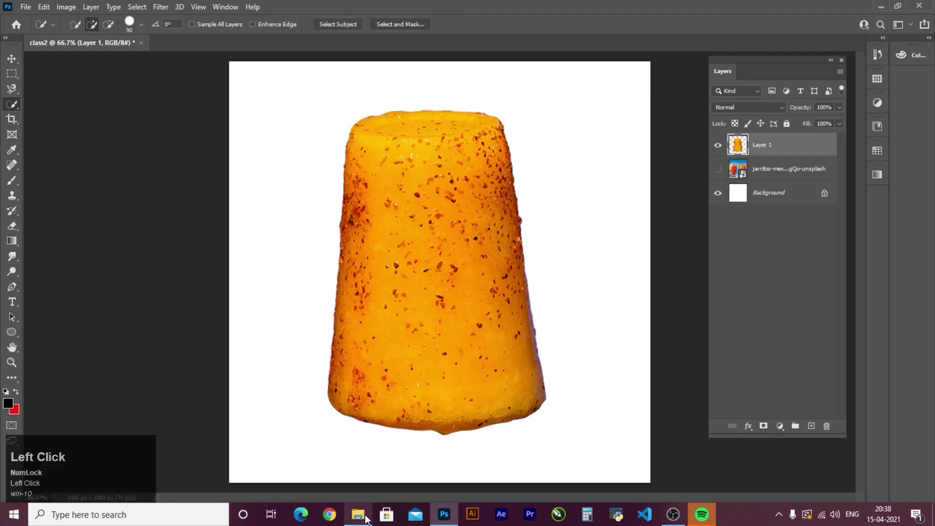
pyautogui.press('Delete')
pyautogui.press('Delete')
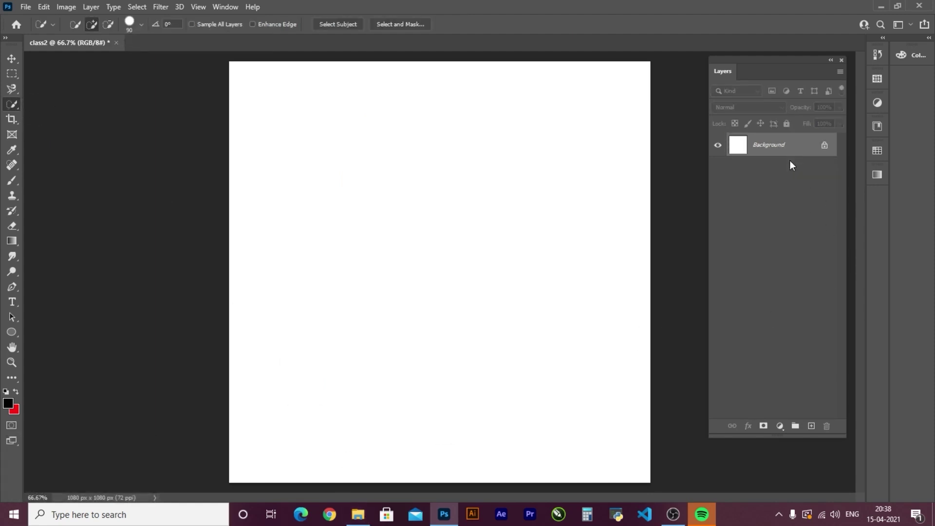
# Step: Place the louis-hansel apple photo from the class2 folder and scale it up to about 35.05% to fill the canvas
pyautogui.click(358, 514)
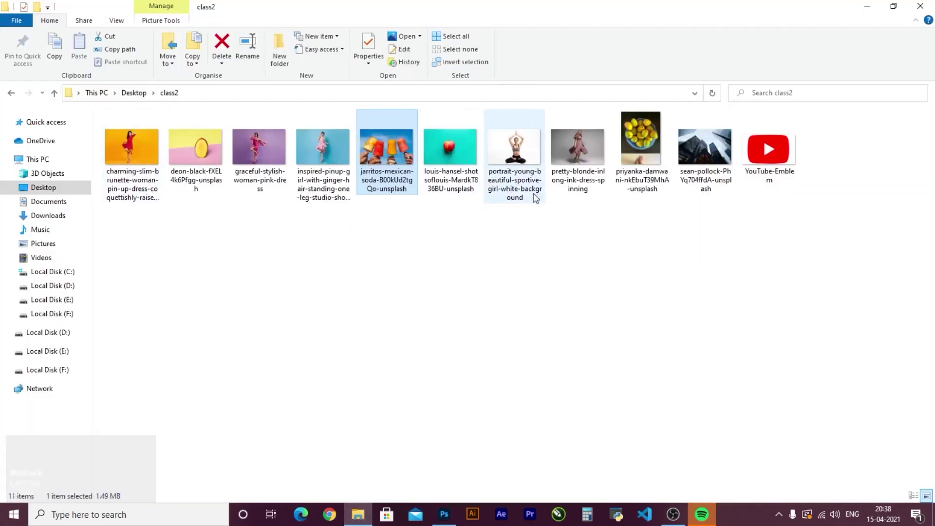
pyautogui.moveTo(454, 144); pyautogui.dragTo(434, 434)
pyautogui.moveTo(426, 254); pyautogui.dragTo(423, 248)
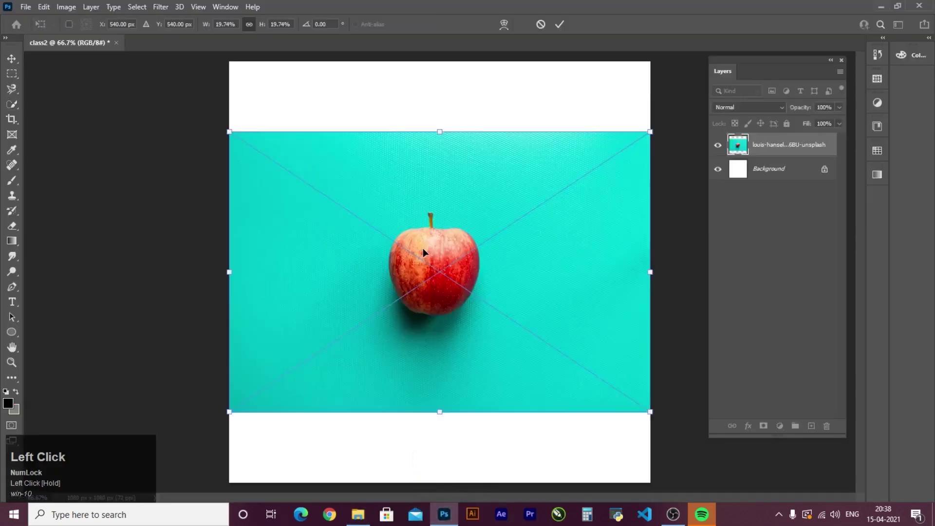
pyautogui.moveTo(437, 128); pyautogui.dragTo(440, 25)
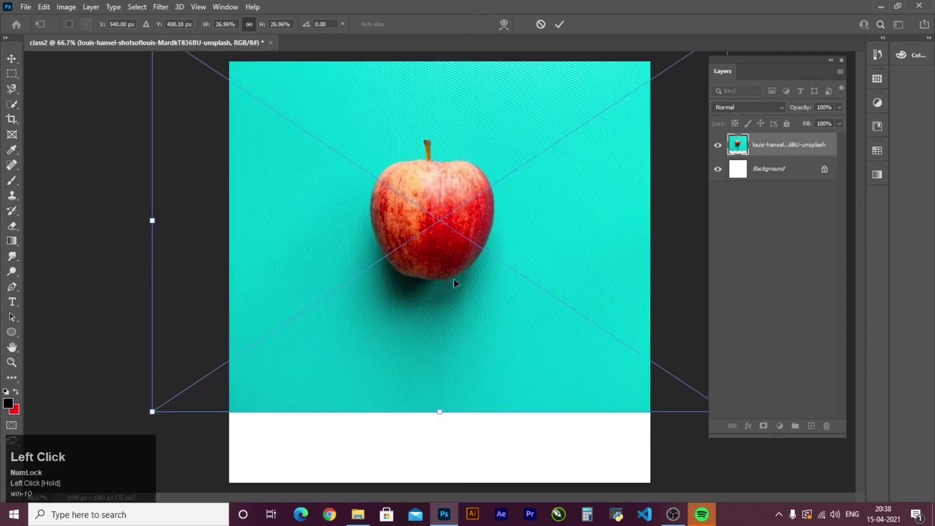
pyautogui.moveTo(441, 411); pyautogui.dragTo(441, 496)
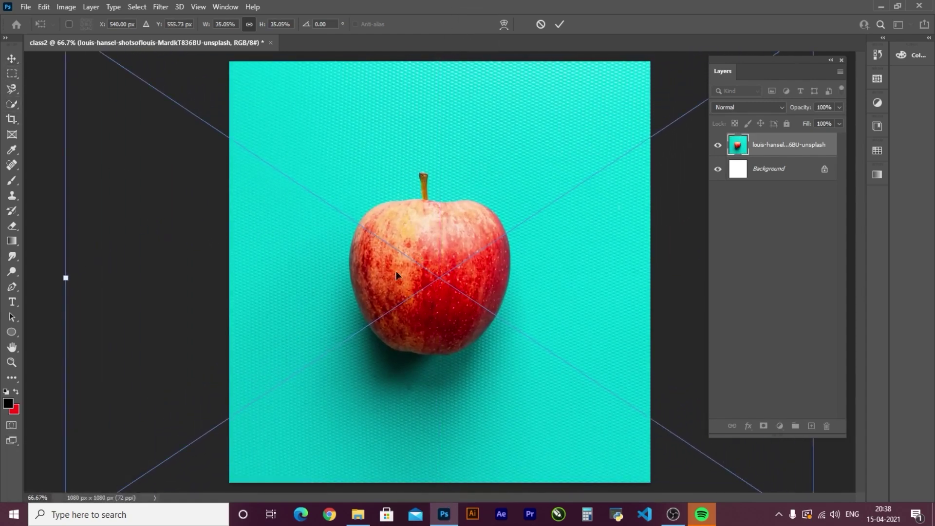
# Step: Commit the placed photo and select the apple's body without the stem using the Quick Selection tool
pyautogui.rightClick(12, 104)
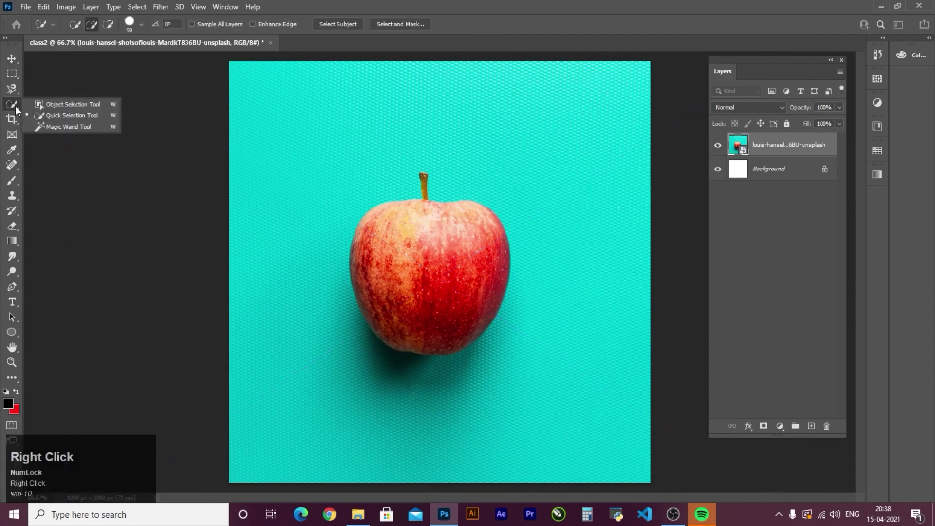
pyautogui.click(57, 116)
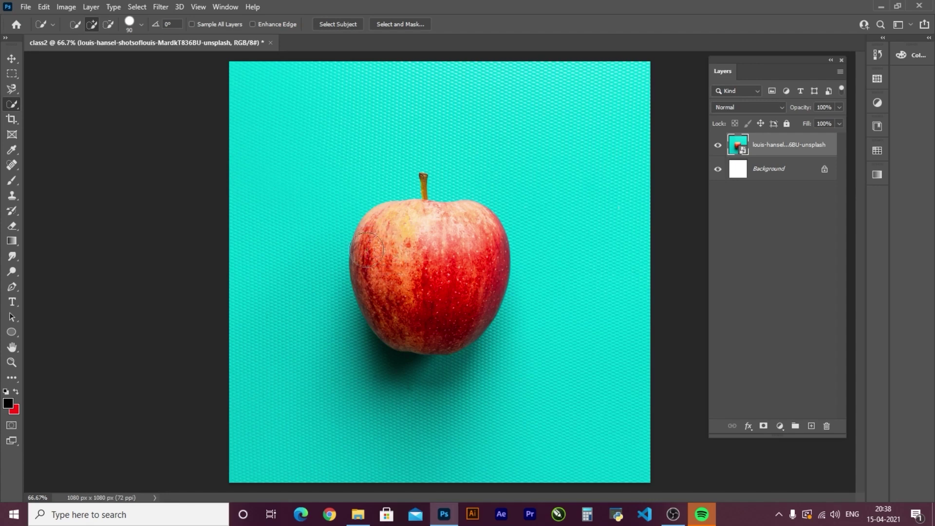
pyautogui.moveTo(371, 247)
pyautogui.mouseDown()
pyautogui.moveTo(407, 243)
pyautogui.moveTo(419, 222)
pyautogui.moveTo(432, 229)
pyautogui.moveTo(406, 230)
pyautogui.mouseUp()
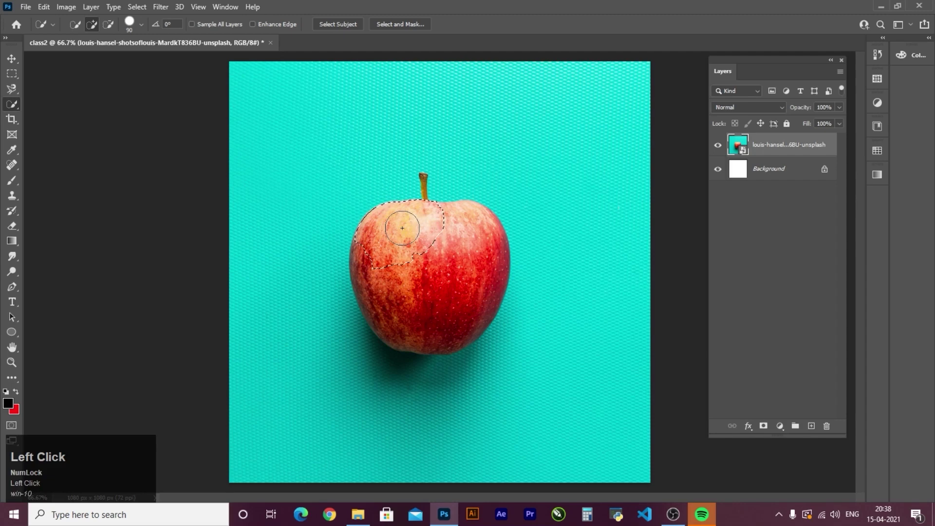
pyautogui.click(453, 227)
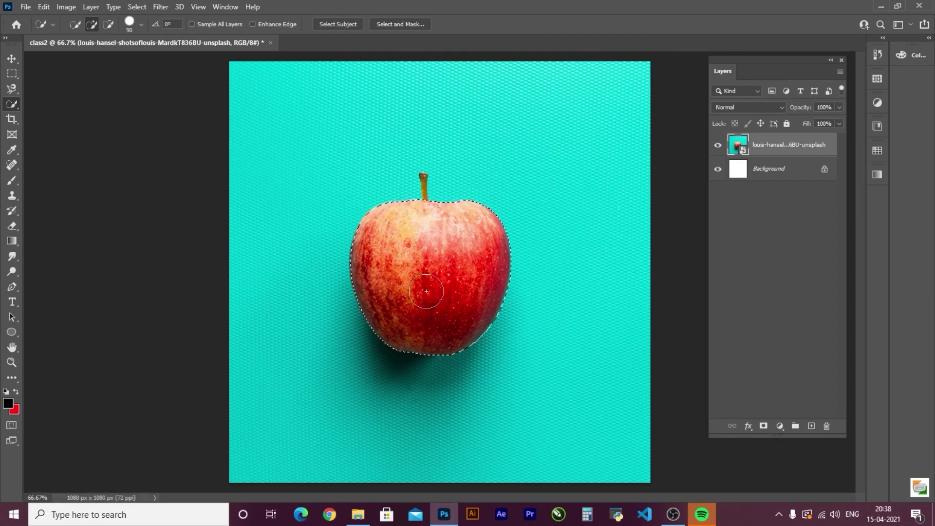
# Step: Subtract the apple's upper-left area from the selection and brush it back in with the Quick Selection tool
pyautogui.press('alt')
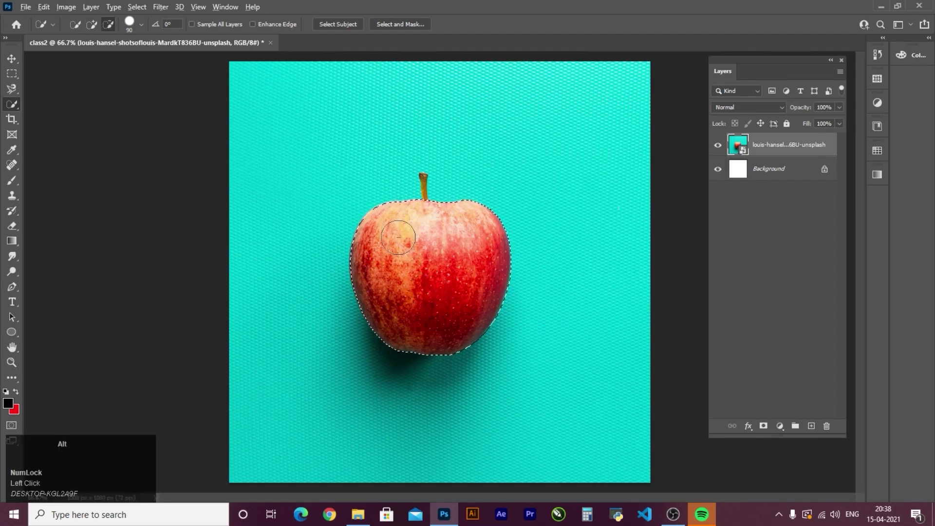
pyautogui.keyDown('alt'); pyautogui.click(375, 229); pyautogui.keyUp('alt')
pyautogui.moveTo(374, 233); pyautogui.dragTo(383, 247)
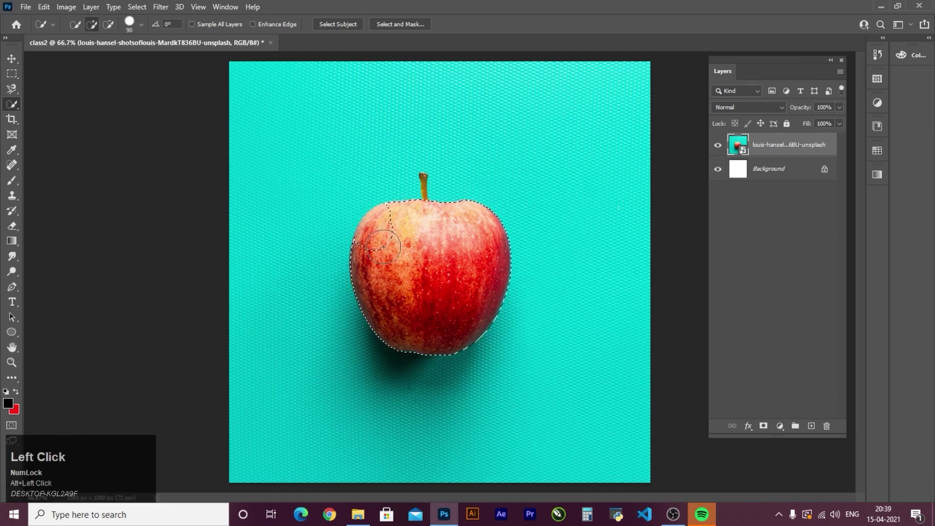
pyautogui.click(382, 244)
pyautogui.moveTo(383, 245); pyautogui.dragTo(380, 228)
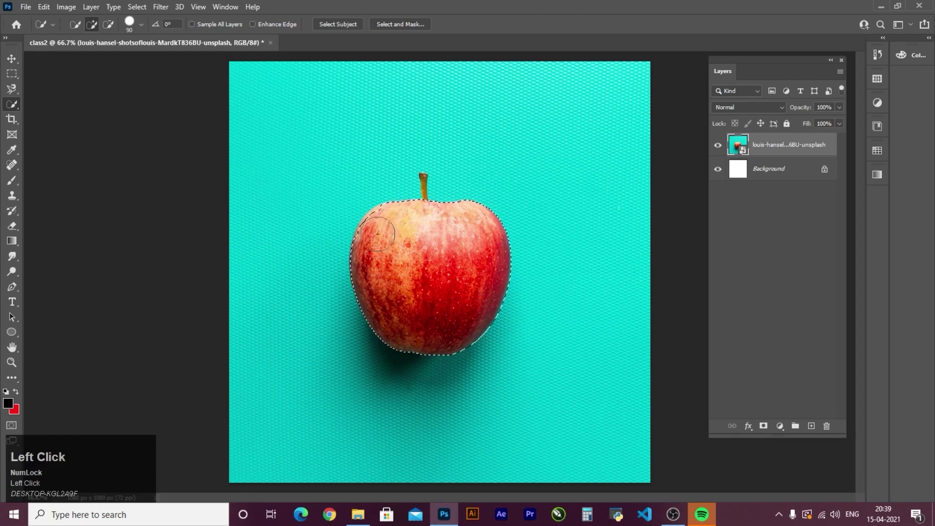
pyautogui.moveTo(378, 227); pyautogui.dragTo(391, 218)
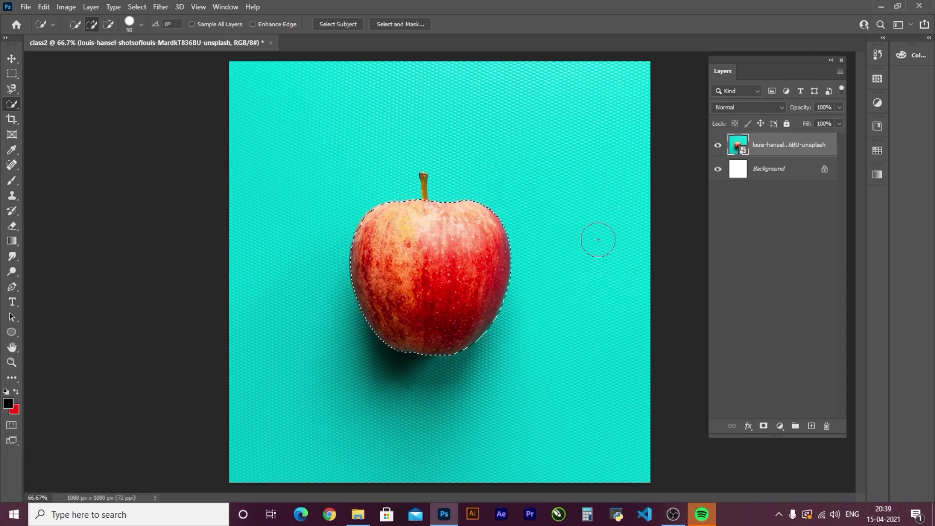
# Step: Copy the selected apple to a new layer and hide the apple photo layer
pyautogui.hotkey('ctrl', 'j')
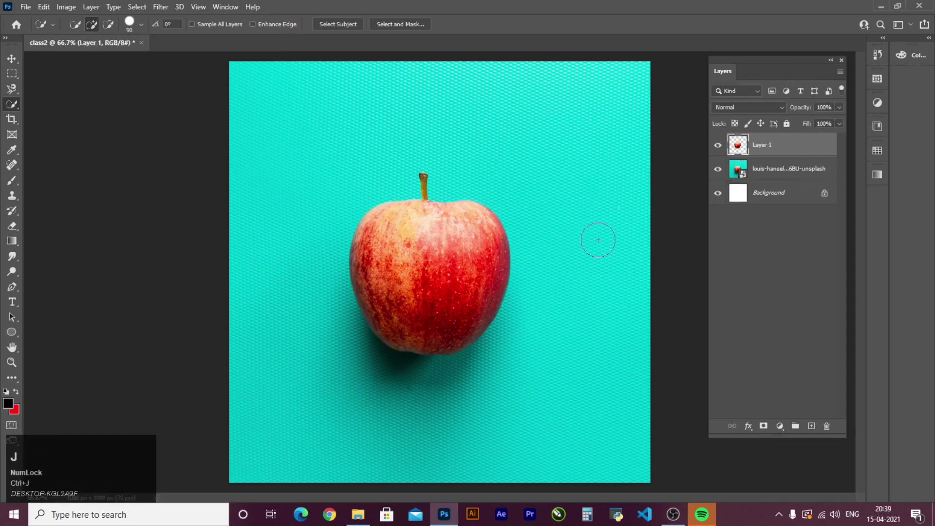
pyautogui.click(718, 170)
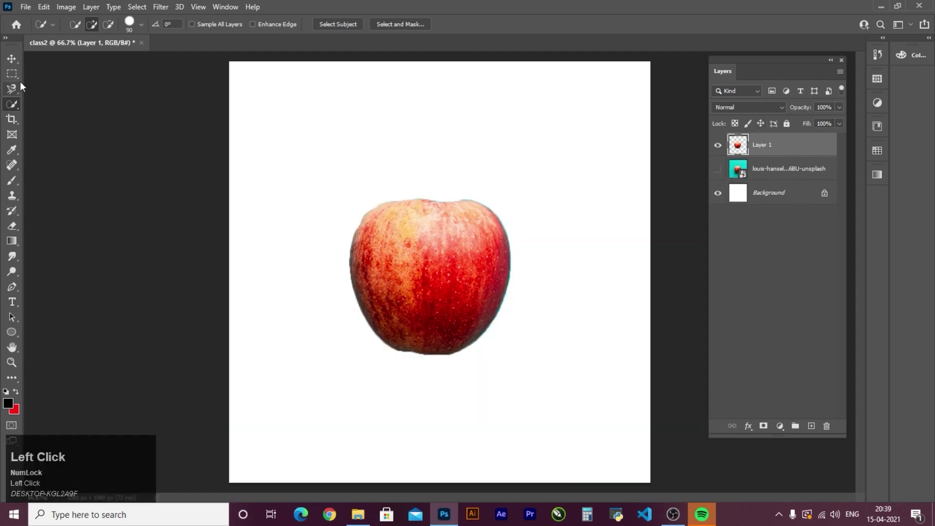
# Step: Scale the cut-out apple layer up to about 146.26%, reposition it on the white canvas and commit the transform
pyautogui.click(11, 58)
pyautogui.moveTo(429, 294); pyautogui.dragTo(418, 252)
pyautogui.moveTo(338, 312); pyautogui.dragTo(295, 356)
pyautogui.moveTo(356, 290); pyautogui.dragTo(413, 263)
pyautogui.moveTo(559, 330)
pyautogui.mouseDown()
pyautogui.moveTo(585, 357)
pyautogui.moveTo(555, 326)
pyautogui.mouseUp()
pyautogui.moveTo(351, 325); pyautogui.dragTo(317, 356)
pyautogui.moveTo(380, 279); pyautogui.dragTo(408, 275)
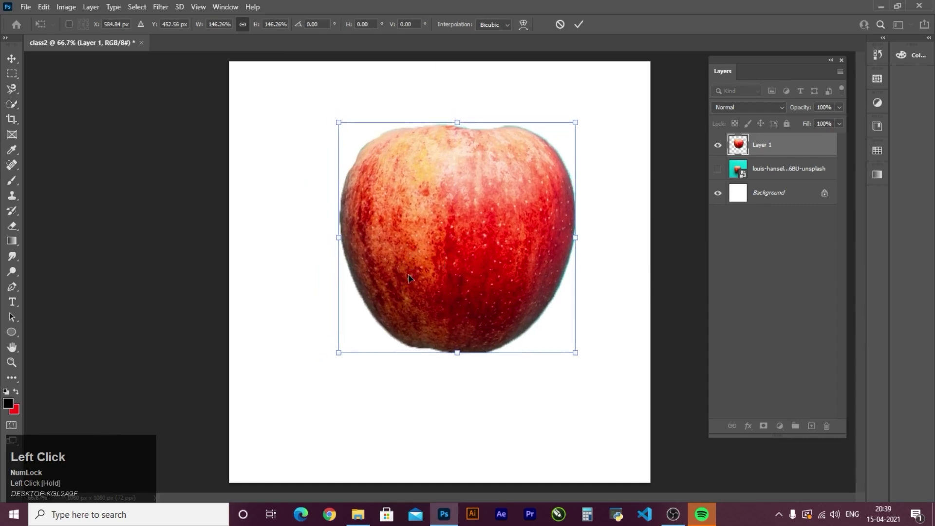
pyautogui.click(234, 298)
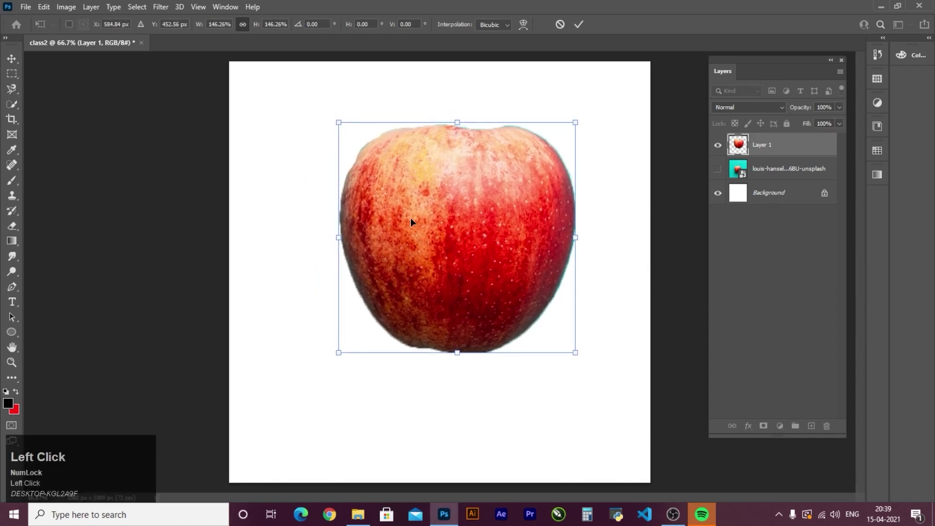
pyautogui.click(142, 335)
# Step: Delete the cut-out apple layer and activate the Magic Wand Tool
pyautogui.press('Delete')
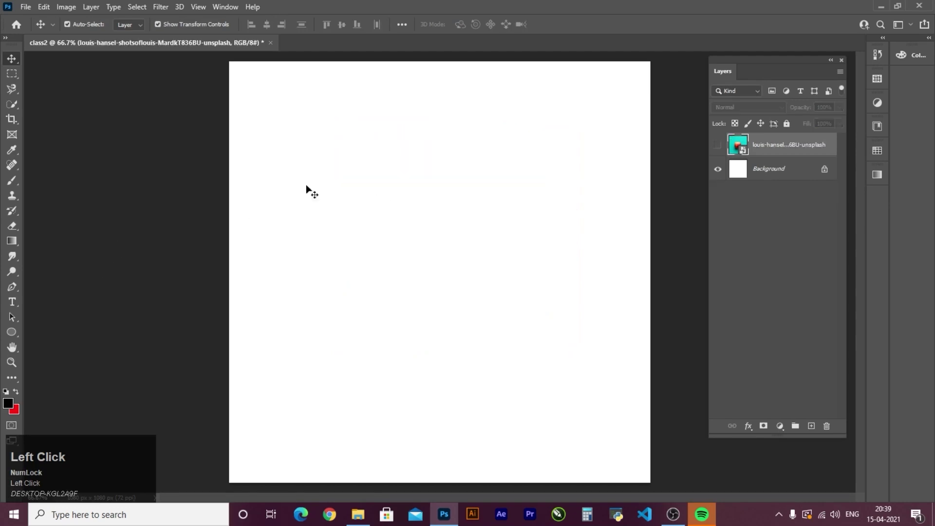
pyautogui.rightClick(16, 104)
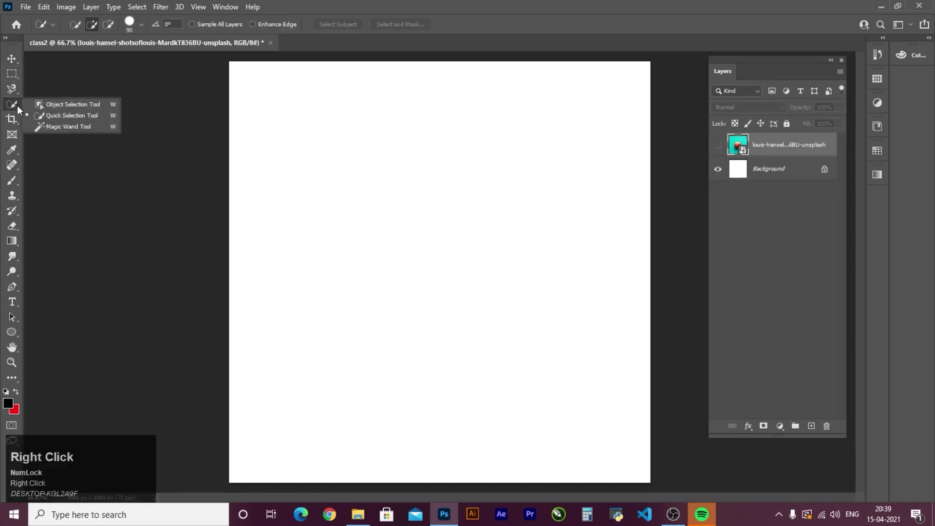
pyautogui.click(69, 126)
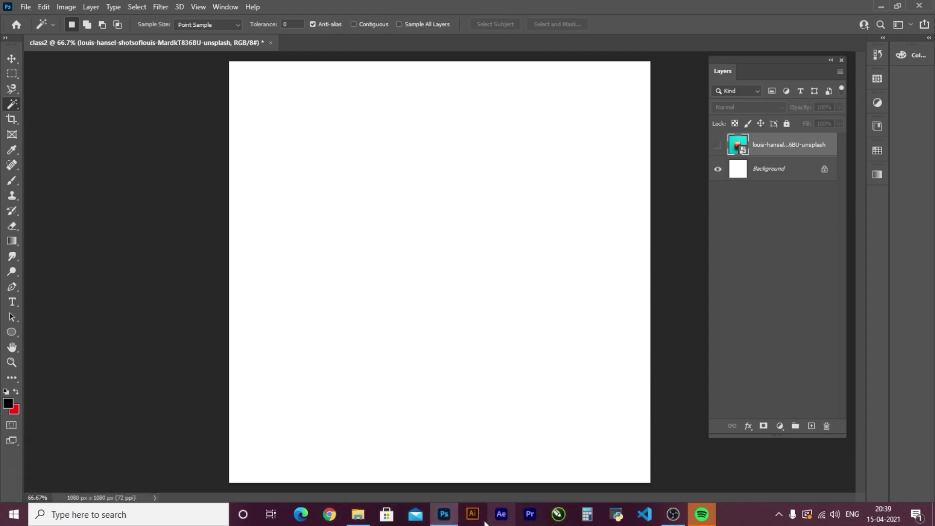
# Step: Place the deon-black mango photo from the class2 folder and scale it up to about 28.34%
pyautogui.click(358, 515)
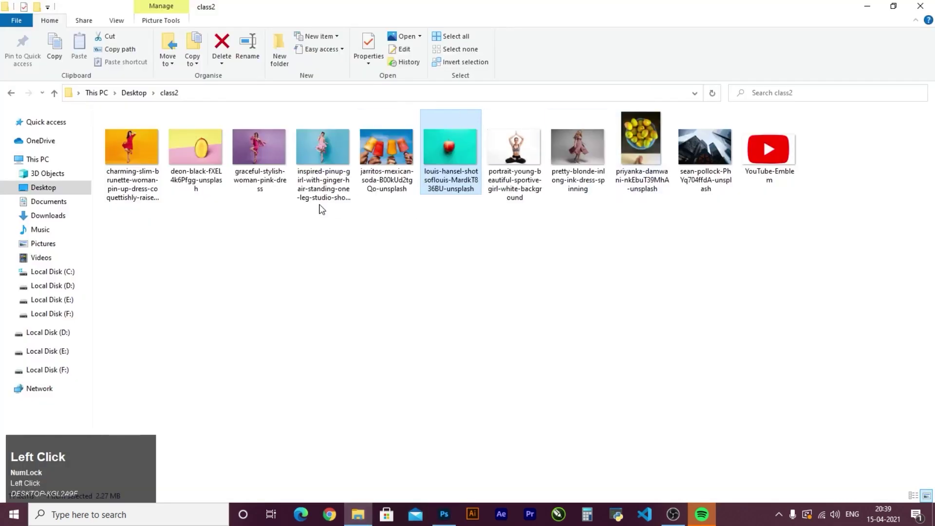
pyautogui.moveTo(197, 156); pyautogui.dragTo(431, 415)
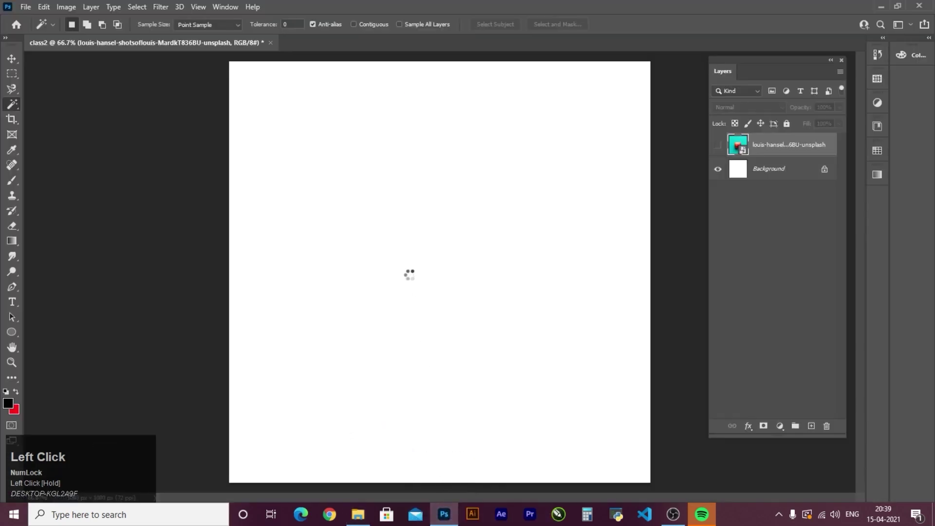
pyautogui.moveTo(412, 279); pyautogui.dragTo(425, 293)
pyautogui.moveTo(449, 132); pyautogui.dragTo(441, 50)
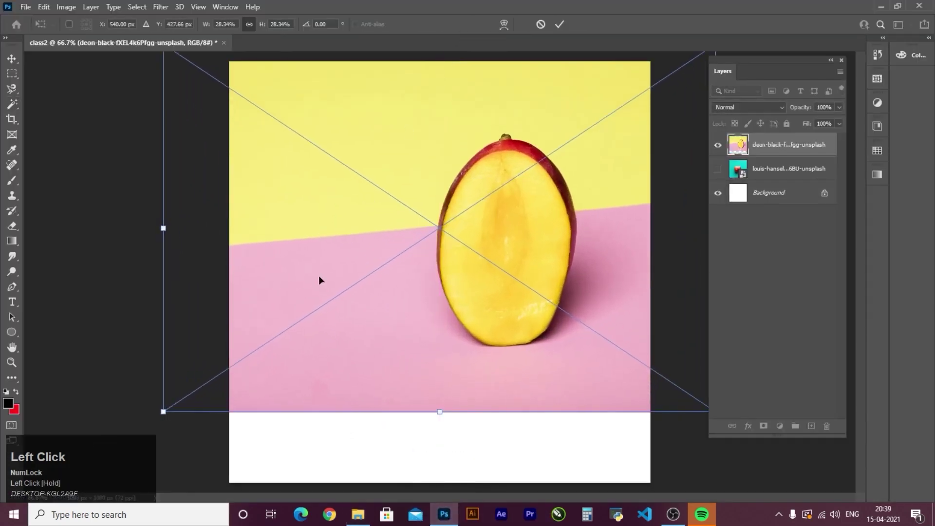
# Step: Commit the placed mango photo and sample its yellow background with the Magic Wand at tolerance 0
pyautogui.click(164, 228)
pyautogui.click(12, 104)
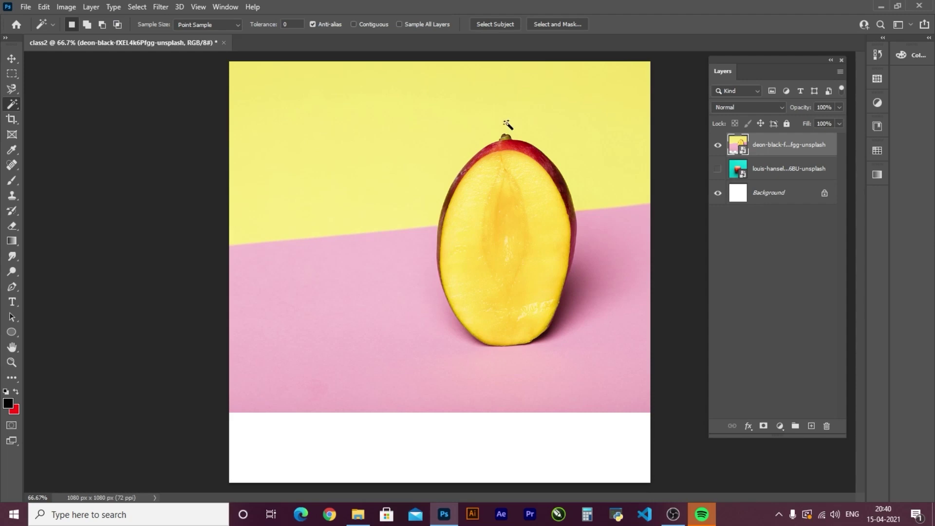
pyautogui.click(316, 114)
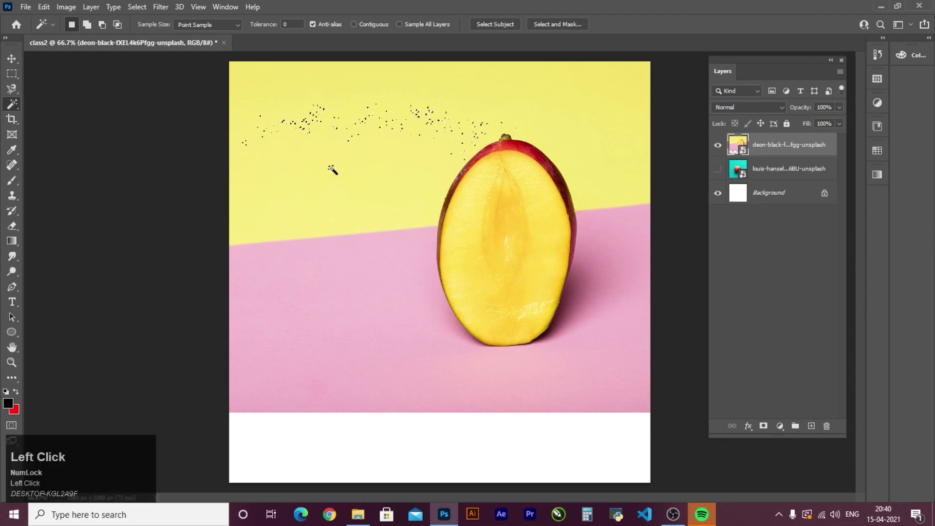
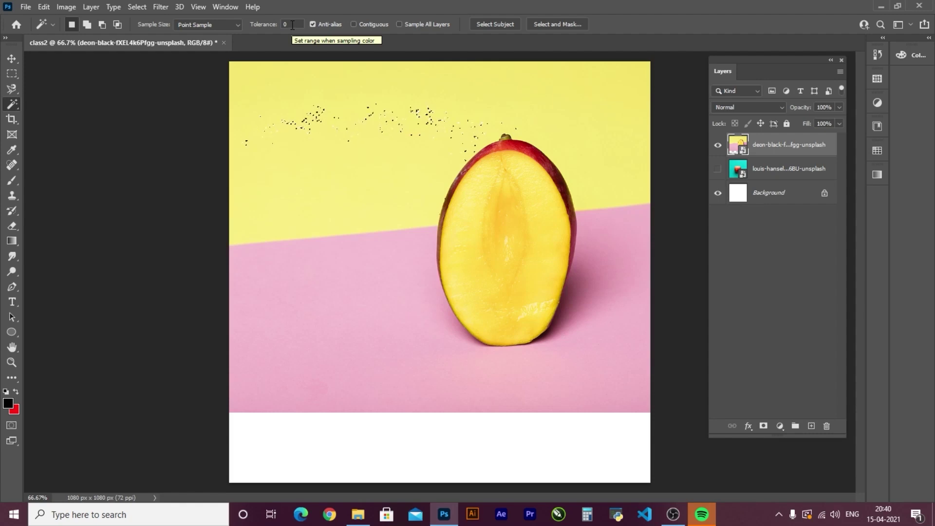
# Step: Set the Magic Wand tolerance to 50, clear the old selection, select the yellow background, and deselect it
pyautogui.click(267, 25)
pyautogui.write('50')
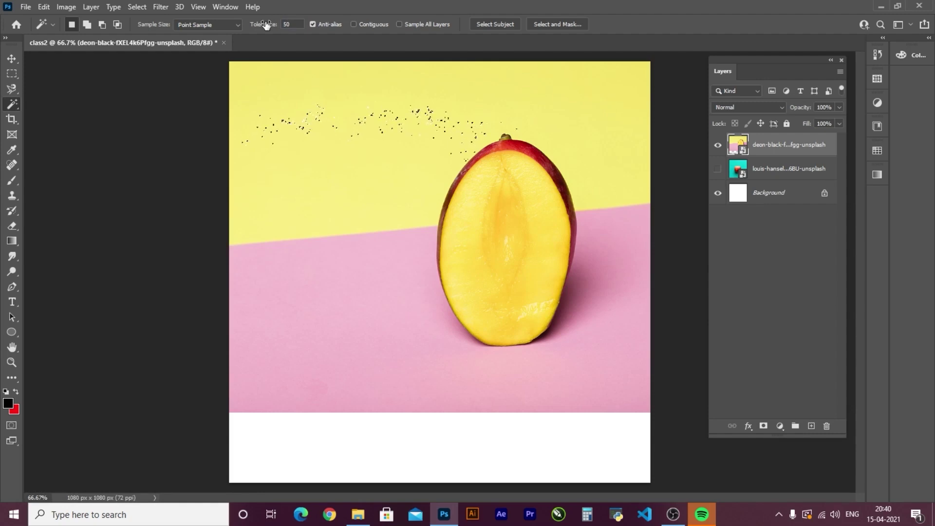
pyautogui.hotkey('ctrl', 'd')
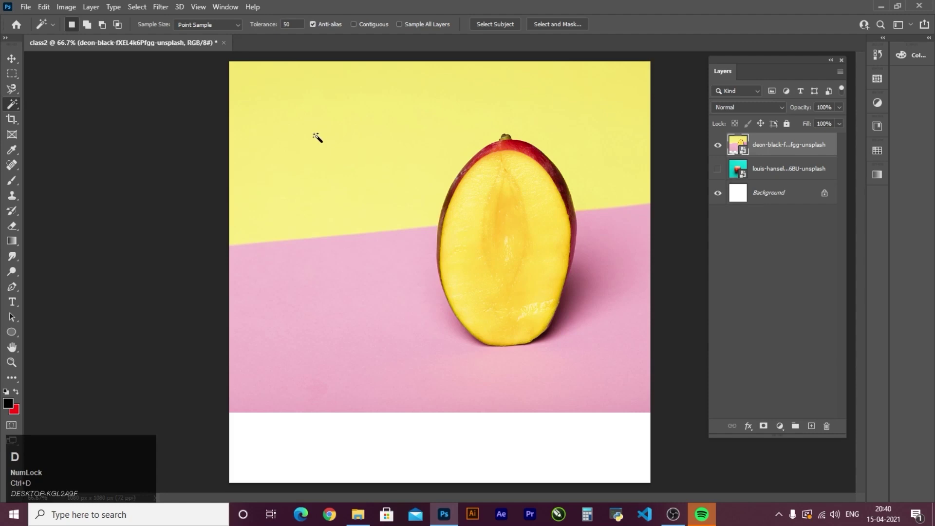
pyautogui.click(325, 141)
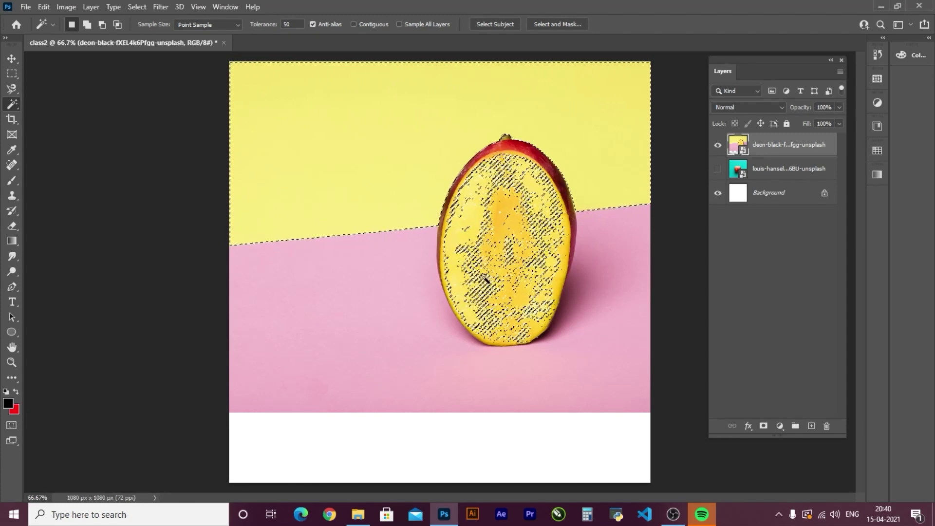
pyautogui.press('ctrl')
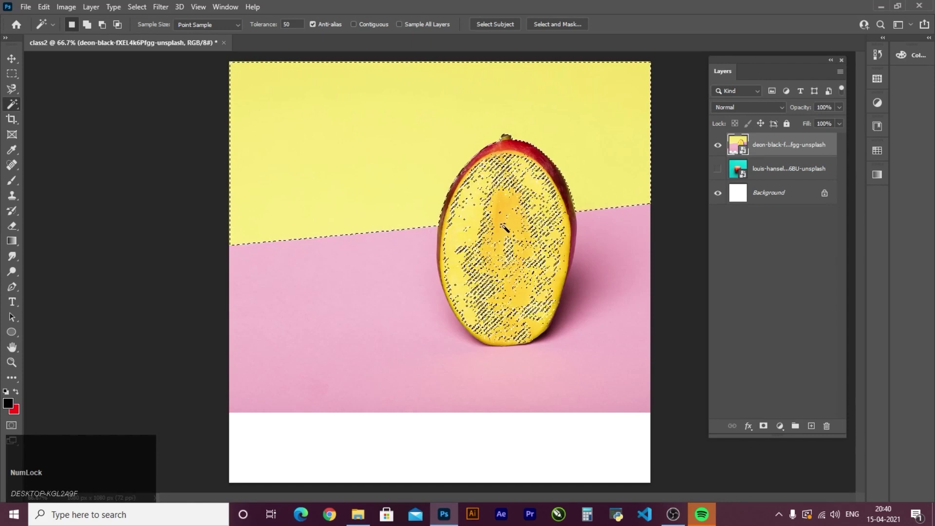
pyautogui.hotkey('ctrl', 'd')
# Step: Set the Magic Wand tolerance to 80, select the yellow background, and clear the selection
pyautogui.click(268, 29)
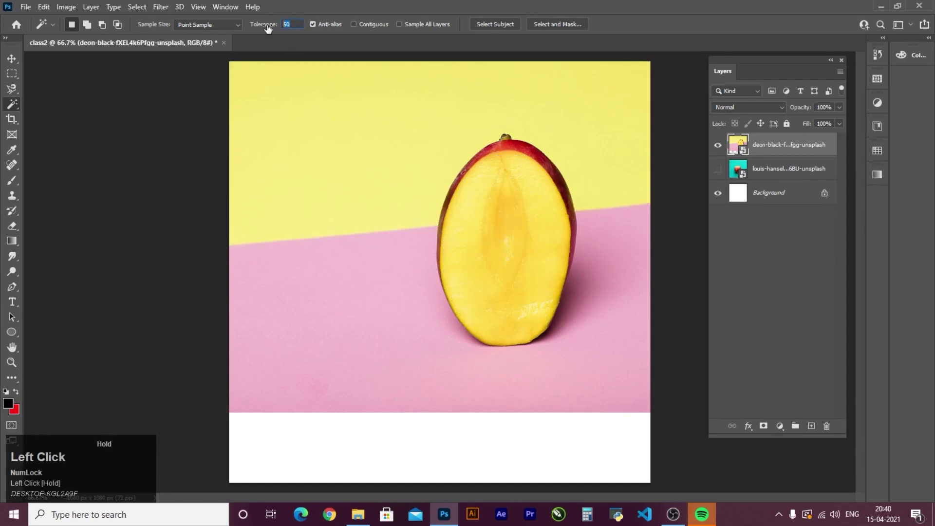
pyautogui.write('80')
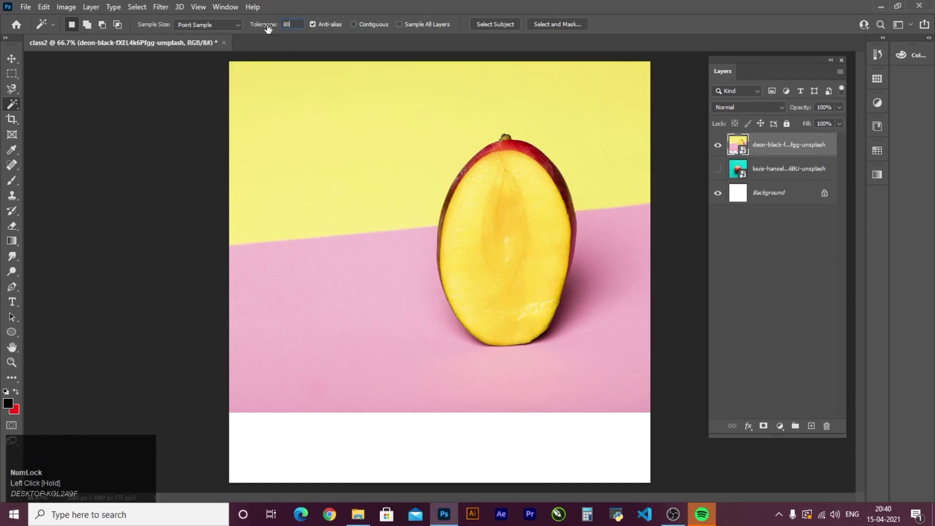
pyautogui.click(336, 125)
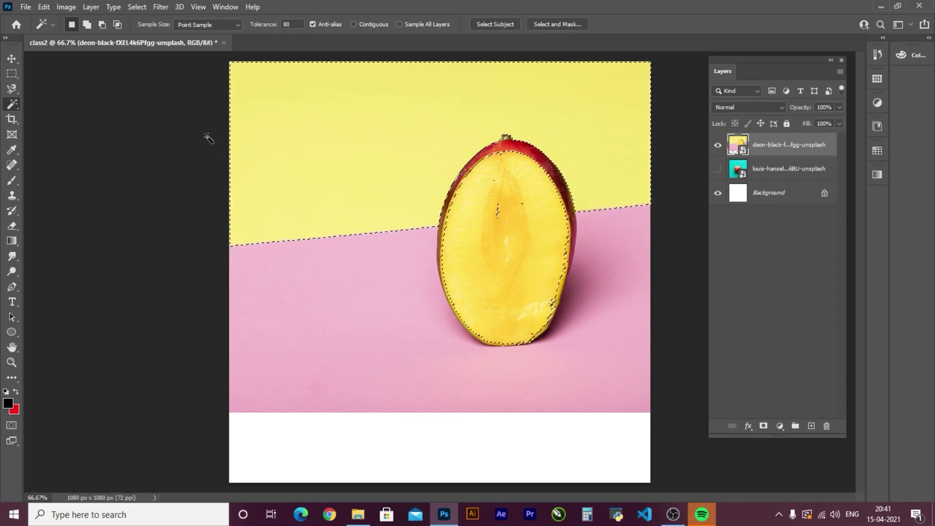
pyautogui.hotkey('ctrl', 'd')
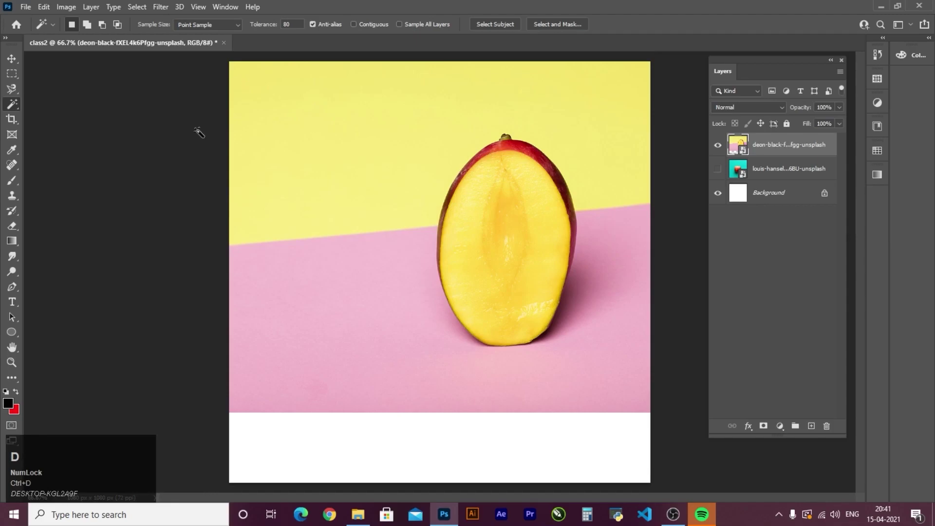
# Step: Place the YouTube-Emblem image from the class2 folder, scale it up to about 35.54% and commit it
pyautogui.click(358, 515)
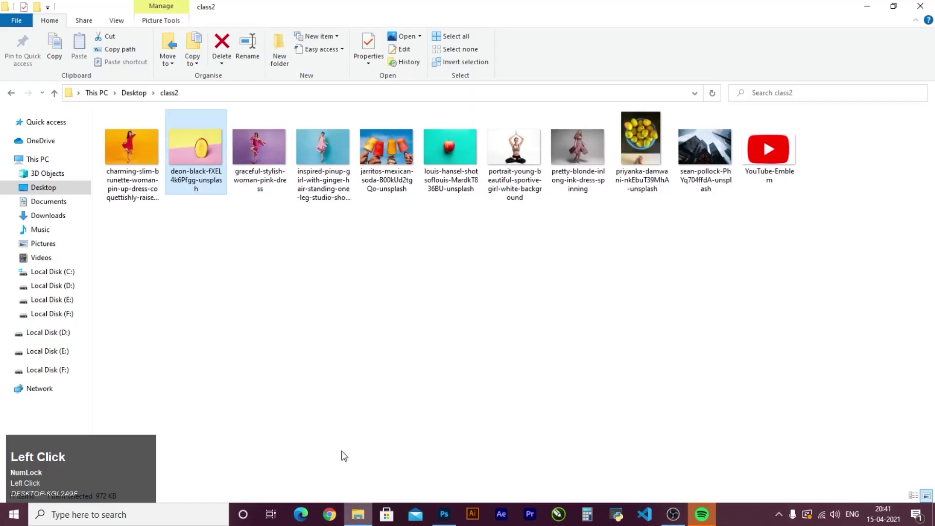
pyautogui.moveTo(770, 151); pyautogui.dragTo(403, 292)
pyautogui.moveTo(442, 153); pyautogui.dragTo(440, 90)
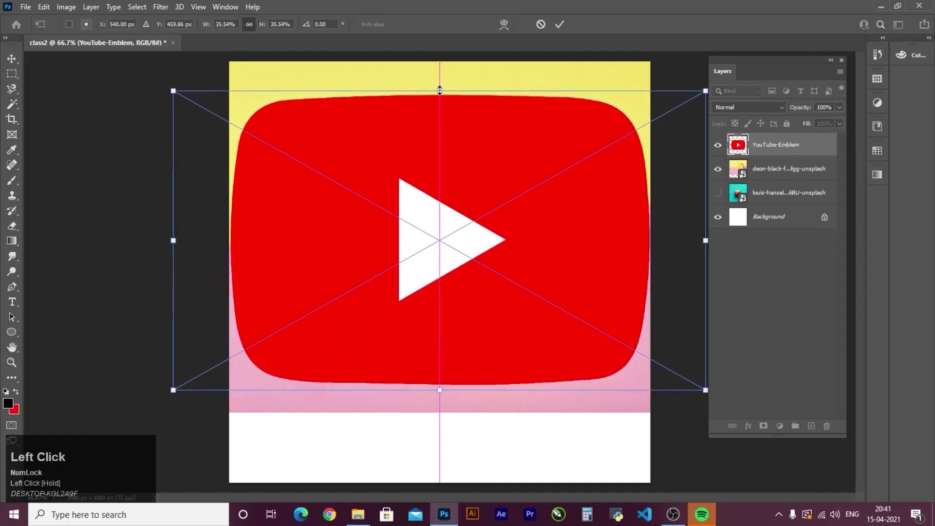
pyautogui.doubleClick(462, 98)
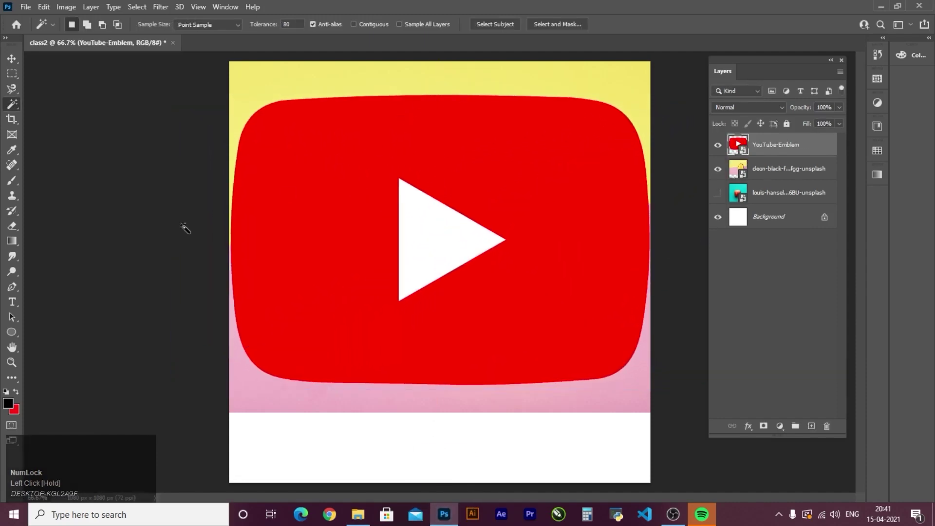
# Step: Rasterize the YouTube-Emblem layer, delete its white play triangle using the Magic Wand, and deselect
pyautogui.rightClick(767, 145)
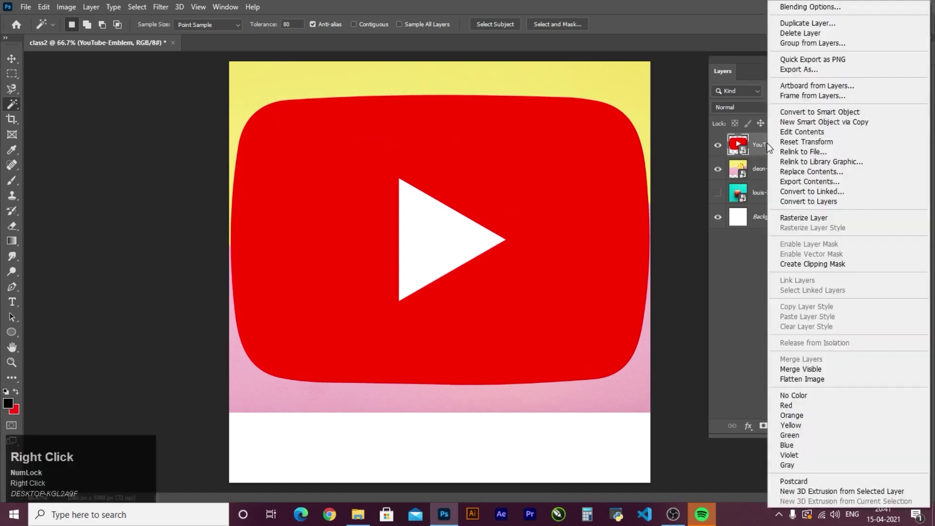
pyautogui.click(801, 218)
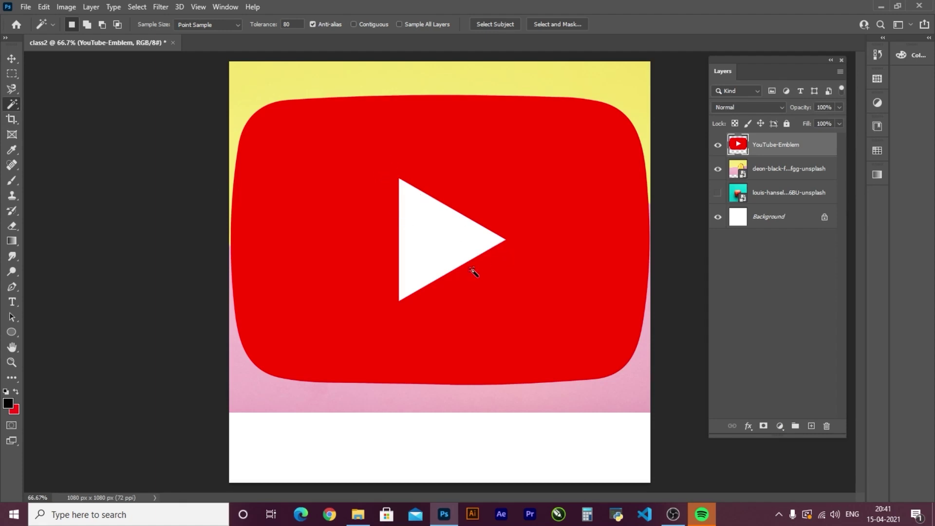
pyautogui.click(429, 241)
pyautogui.press('Delete')
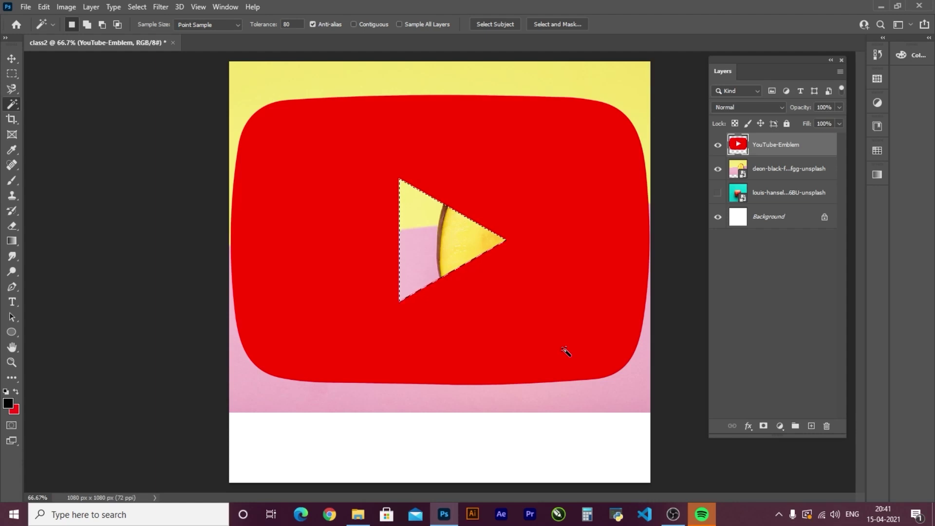
pyautogui.keyDown('ctrl'); pyautogui.click(570, 359); pyautogui.keyUp('ctrl')
pyautogui.hotkey('ctrl', 'd')
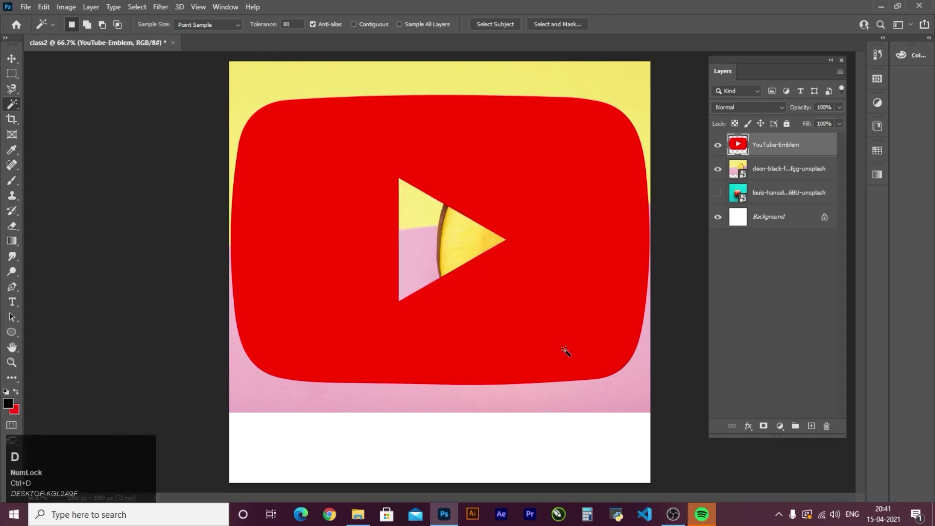
# Step: Move the emblem slightly right and down over the mango photo, and activate the Object Selection Tool
pyautogui.click(12, 59)
pyautogui.moveTo(349, 242); pyautogui.dragTo(396, 252)
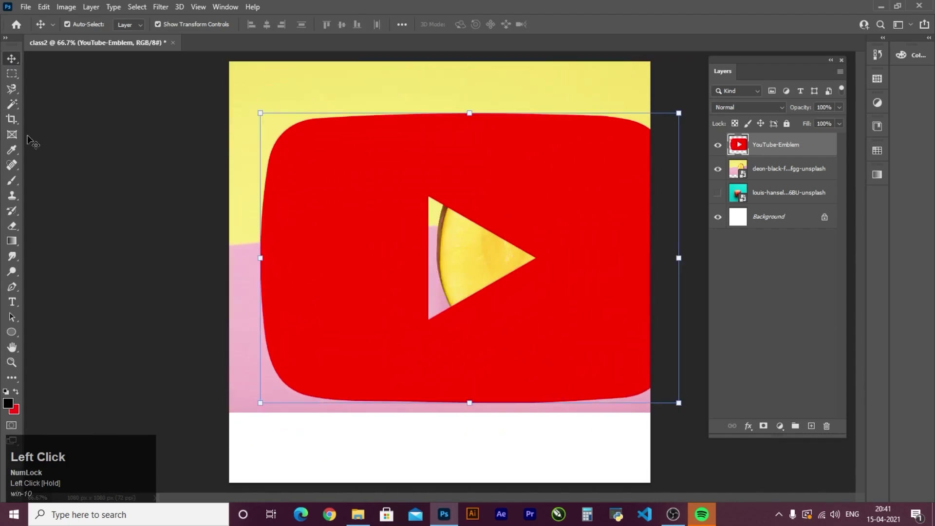
pyautogui.rightClick(19, 110)
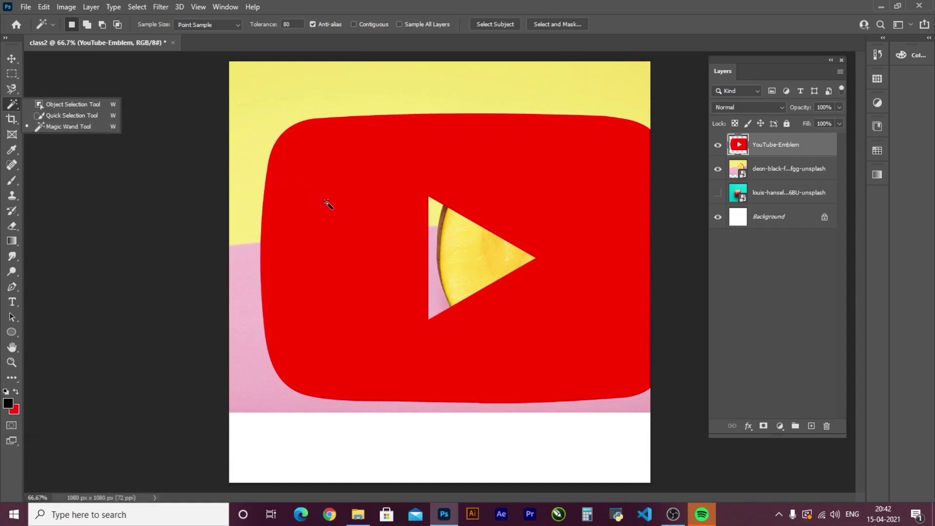
pyautogui.click(74, 106)
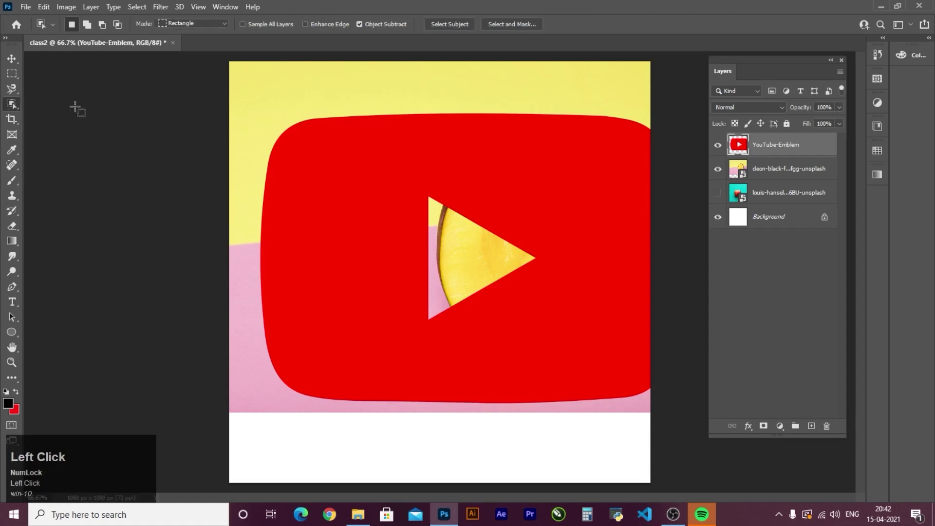
# Step: Delete the YouTube emblem, mango and hidden apple photo layers, keeping only the Background
pyautogui.click(12, 60)
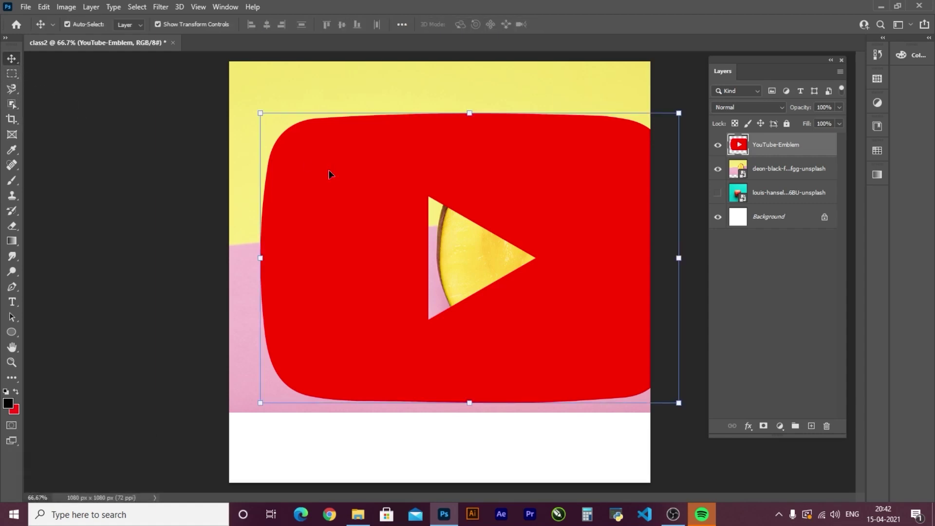
pyautogui.press('Delete')
pyautogui.click(298, 179)
pyautogui.press('Delete')
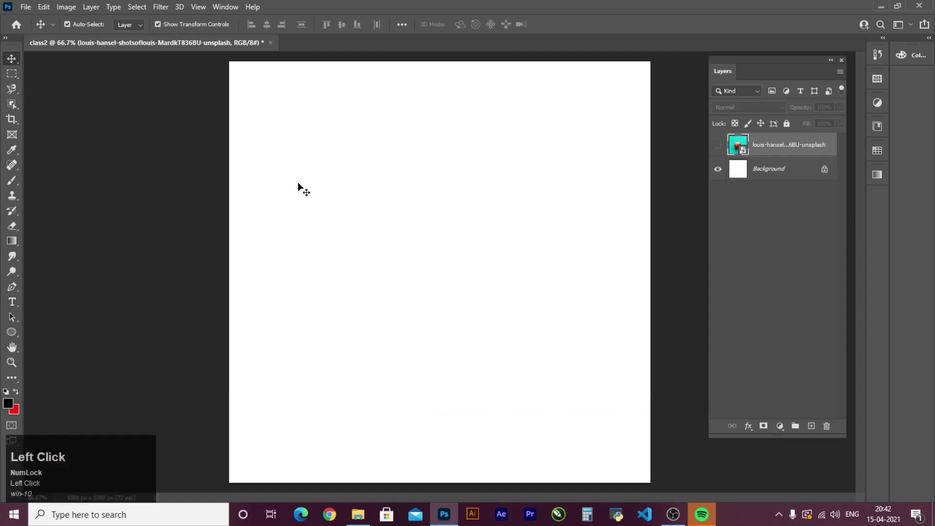
pyautogui.press('Delete')
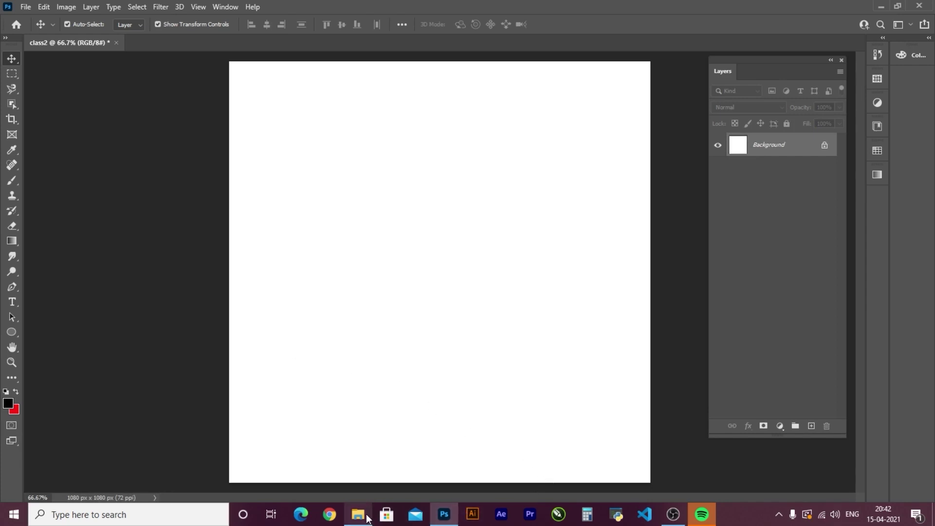
# Step: Place the louis-hansel apple photo from the class2 folder and scale it up to about 31.07% to cover the canvas
pyautogui.moveTo(362, 520)
pyautogui.click(361, 480)
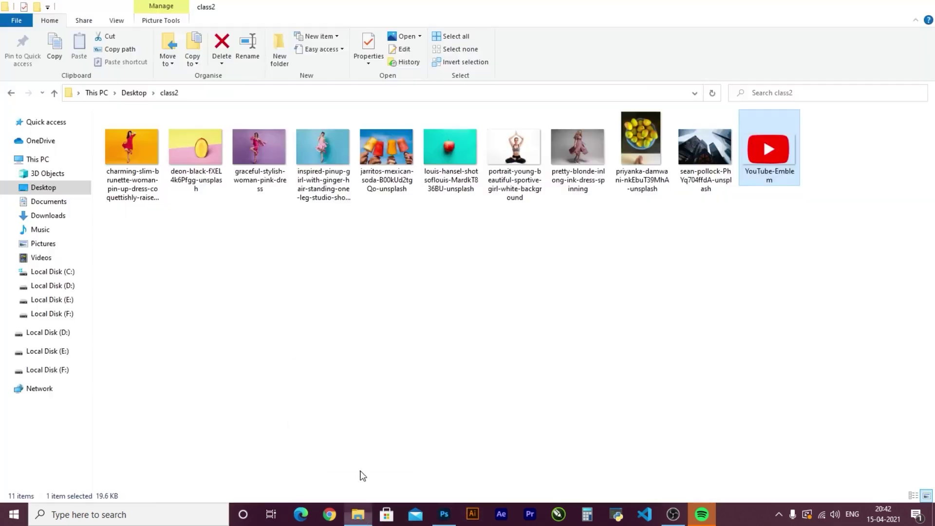
pyautogui.moveTo(457, 148); pyautogui.dragTo(414, 250)
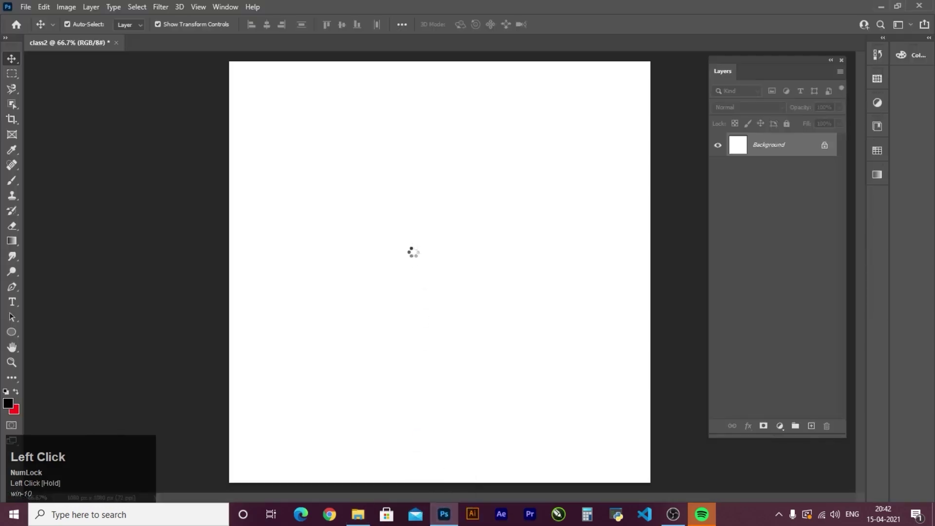
pyautogui.moveTo(442, 85); pyautogui.dragTo(441, 52)
pyautogui.moveTo(441, 415); pyautogui.dragTo(439, 498)
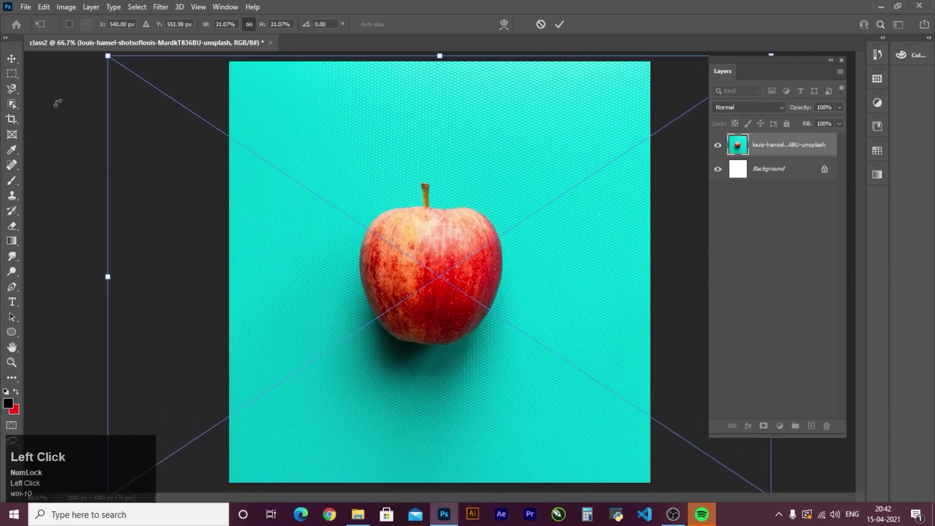
# Step: Confirm the placed apple photo and select the whole apple with a rectangle of the Object Selection Tool
pyautogui.click(92, 116)
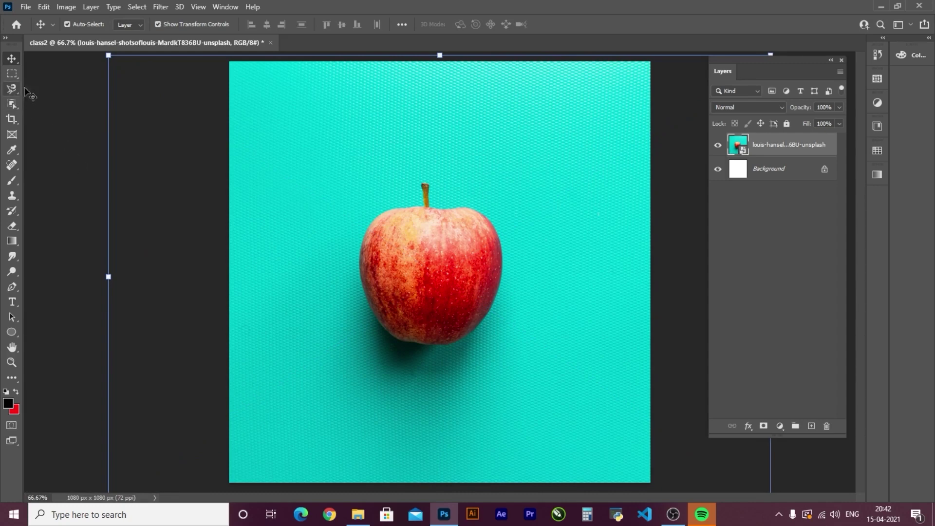
pyautogui.click(12, 103)
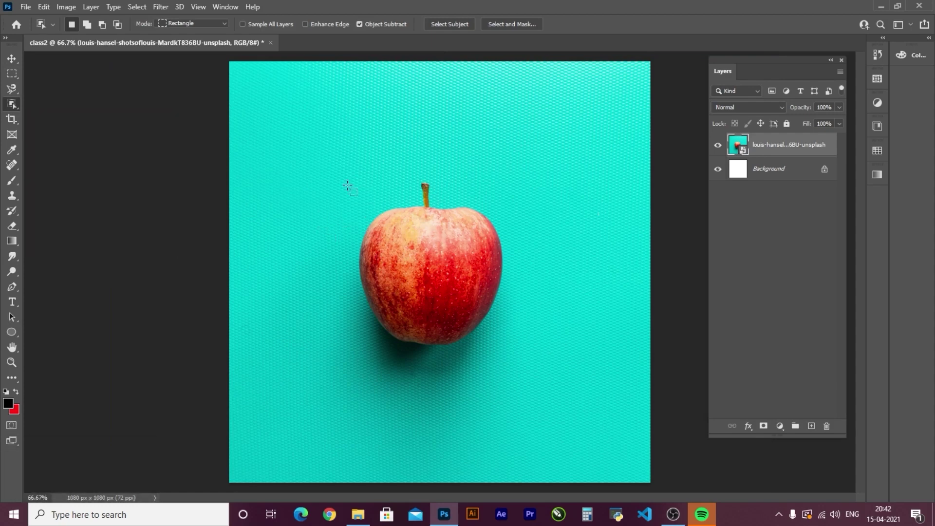
pyautogui.moveTo(341, 176); pyautogui.dragTo(514, 349)
pyautogui.hotkey('ctrl', '=')
pyautogui.hotkey('ctrl', '=')
pyautogui.hotkey('ctrl', '=')
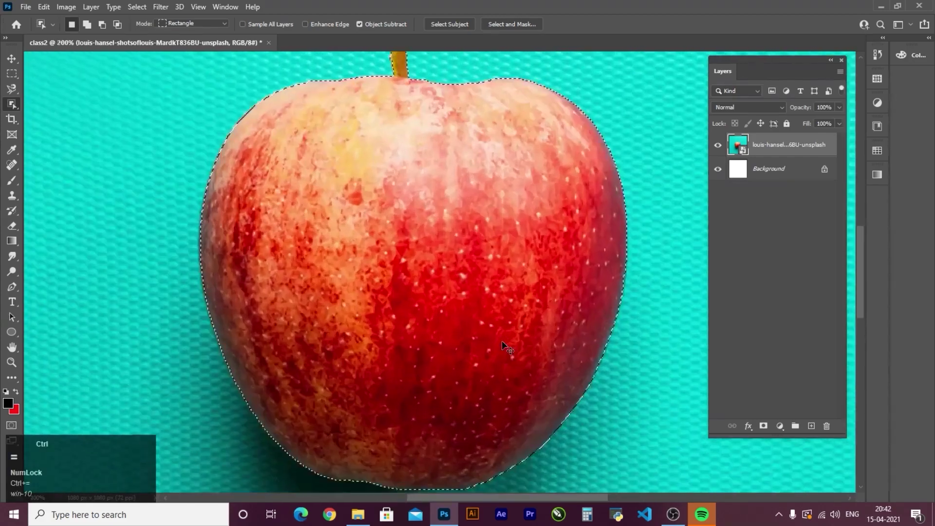
pyautogui.hotkey('ctrl', '-')
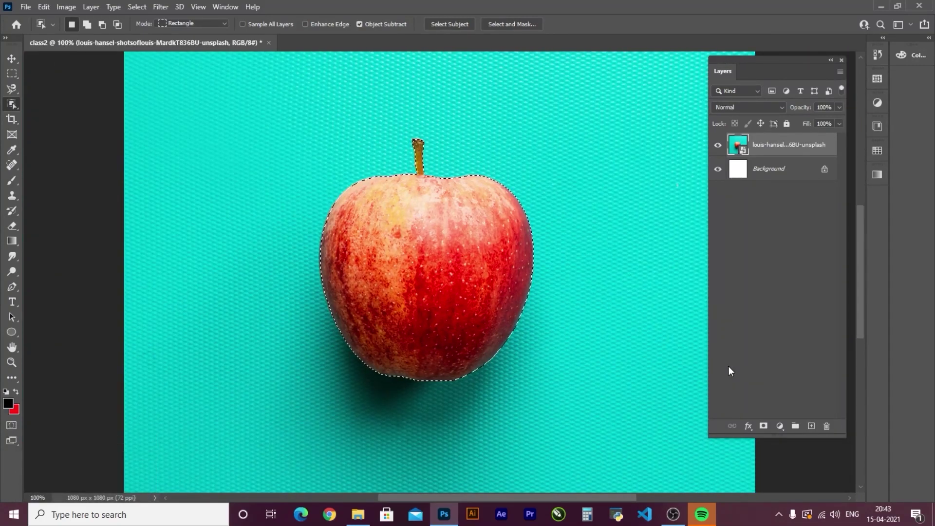
# Step: Copy the selected apple to a new layer, hide the photo layer, and shift the cut-out slightly on the white canvas
pyautogui.hotkey('ctrl', 'j')
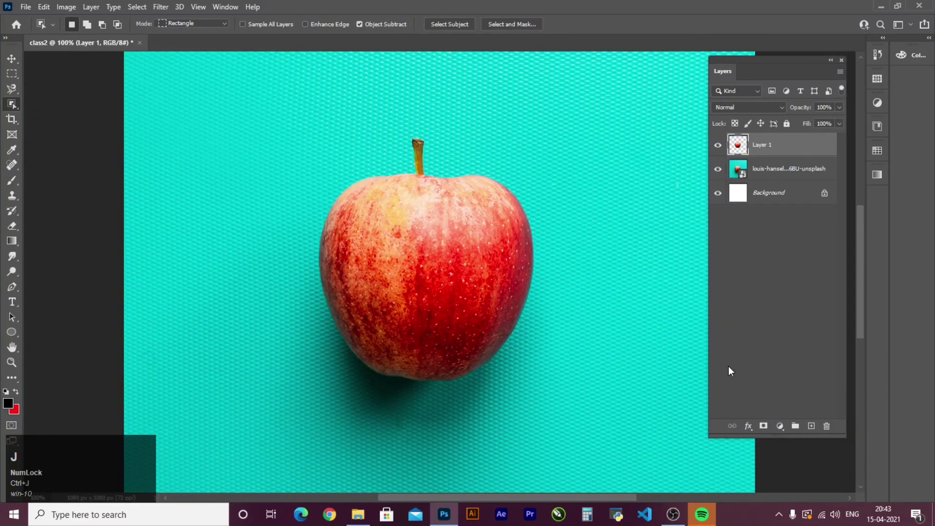
pyautogui.click(718, 169)
pyautogui.click(12, 58)
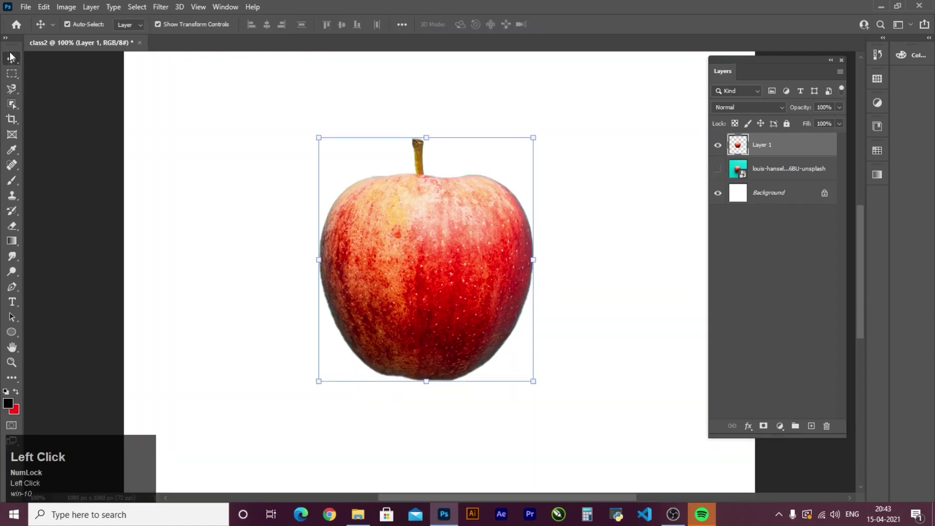
pyautogui.moveTo(369, 252)
pyautogui.mouseDown()
pyautogui.moveTo(244, 206)
pyautogui.moveTo(359, 263)
pyautogui.moveTo(367, 255)
pyautogui.mouseUp()
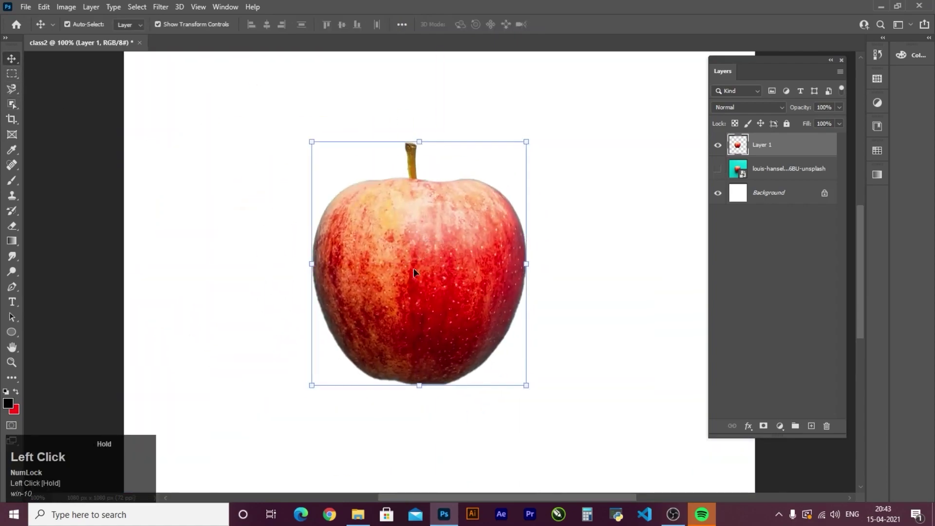
pyautogui.hotkey('ctrl', '-')
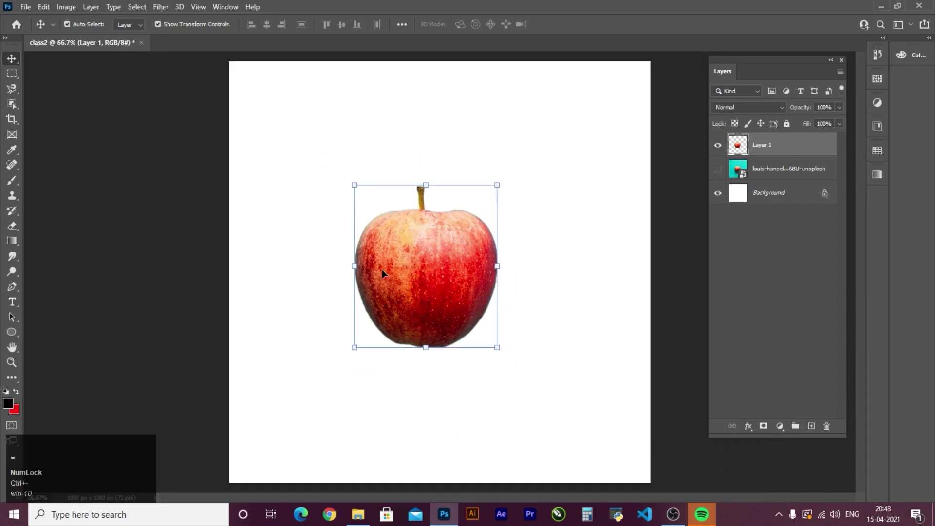
# Step: Move the cut-out apple up on the canvas and delete its layer
pyautogui.click(131, 199)
pyautogui.moveTo(414, 287); pyautogui.dragTo(389, 220)
pyautogui.press('Delete')
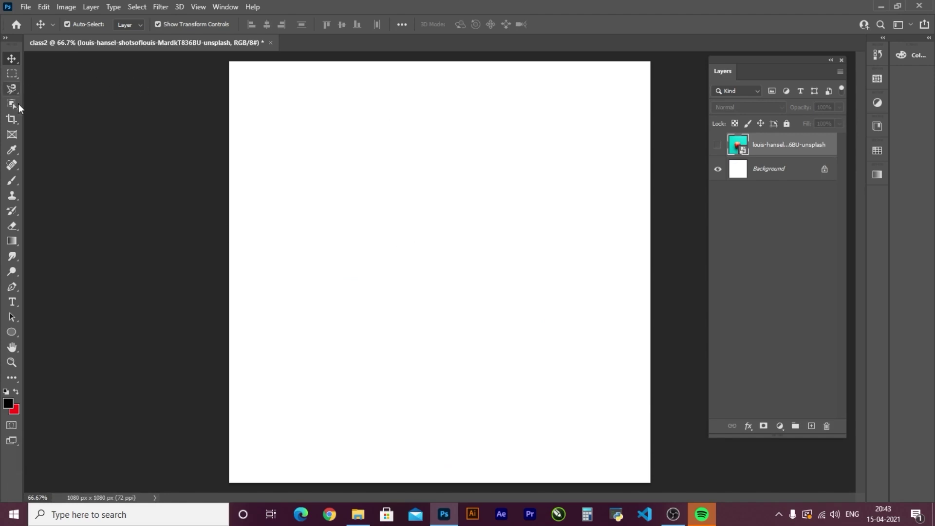
# Step: Place the louis-hansel apple photo from the class2 folder again at its default fitted size
pyautogui.click(358, 515)
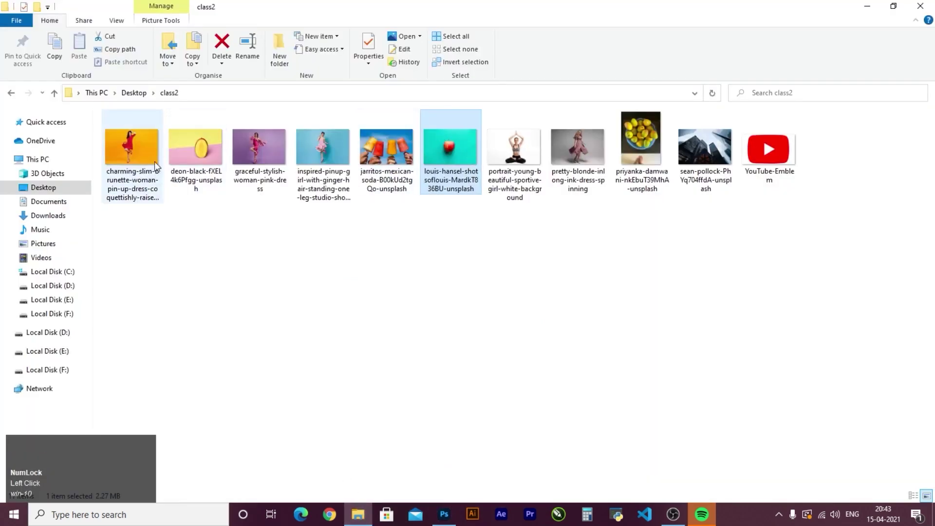
pyautogui.moveTo(450, 152); pyautogui.dragTo(582, 195)
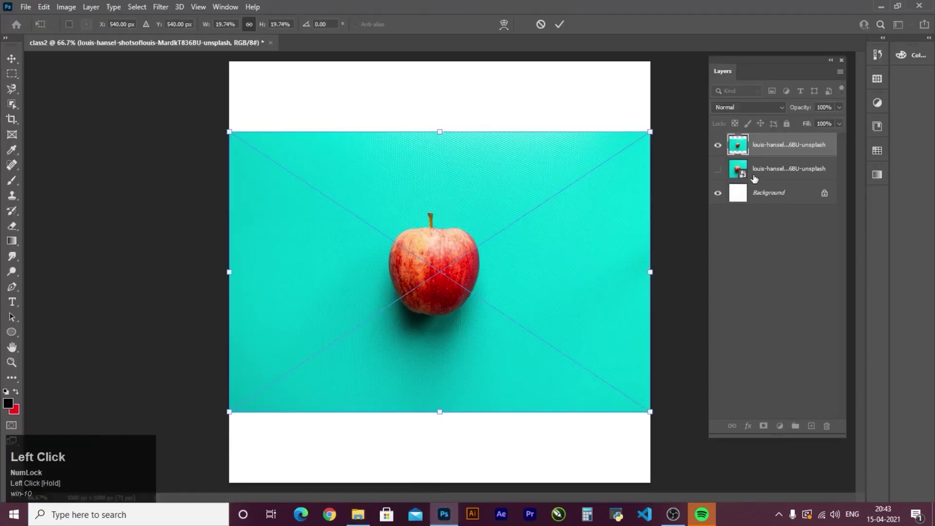
pyautogui.click(769, 196)
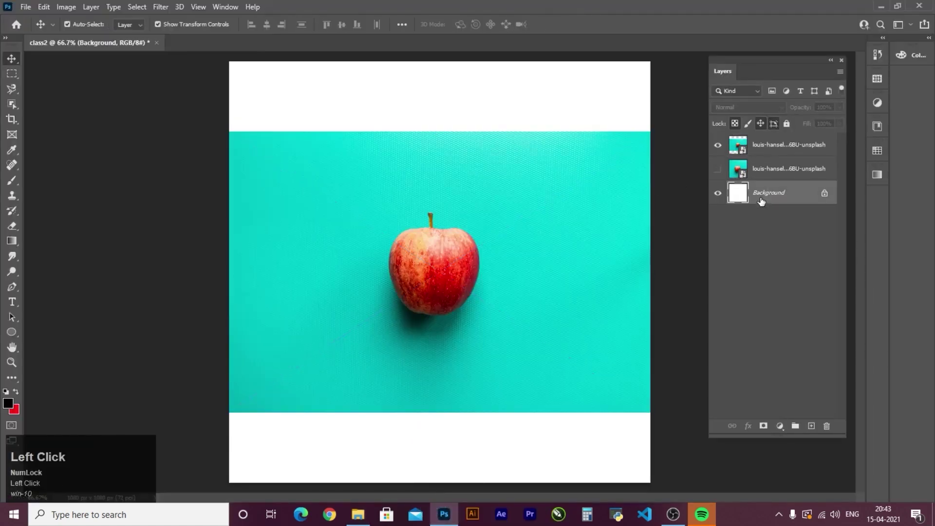
# Step: Delete the hidden older apple photo layer and fill the Background layer with the red background colour
pyautogui.click(768, 172)
pyautogui.press('Delete')
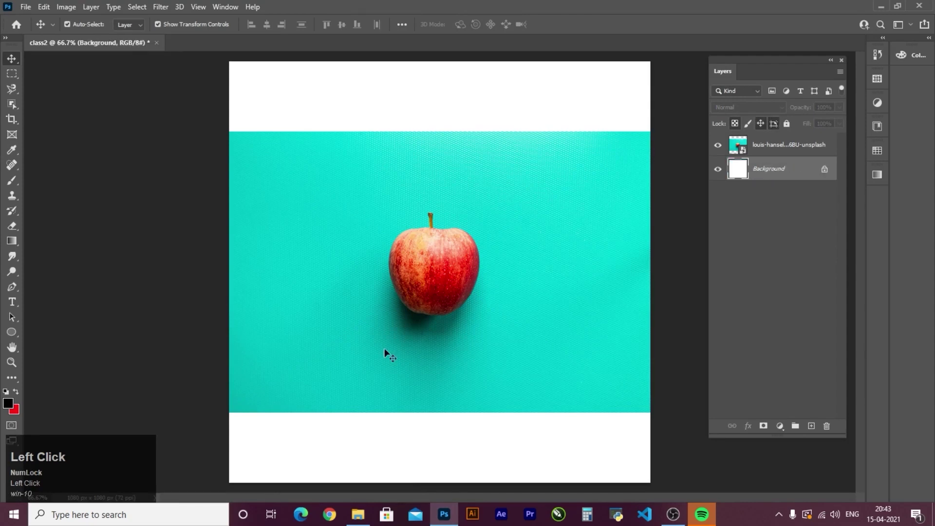
pyautogui.hotkey('ctrl', 'BackSpace')
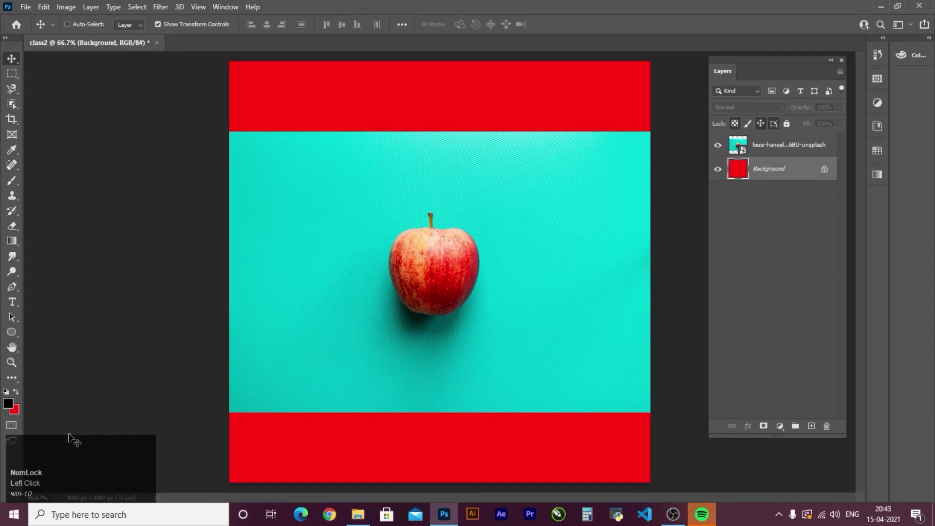
# Step: Try selecting the apple with Object Selection rectangles while the Background layer is active, clearing the selection after each attempt
pyautogui.rightClick(16, 110)
pyautogui.click(42, 106)
pyautogui.moveTo(375, 206); pyautogui.dragTo(489, 317)
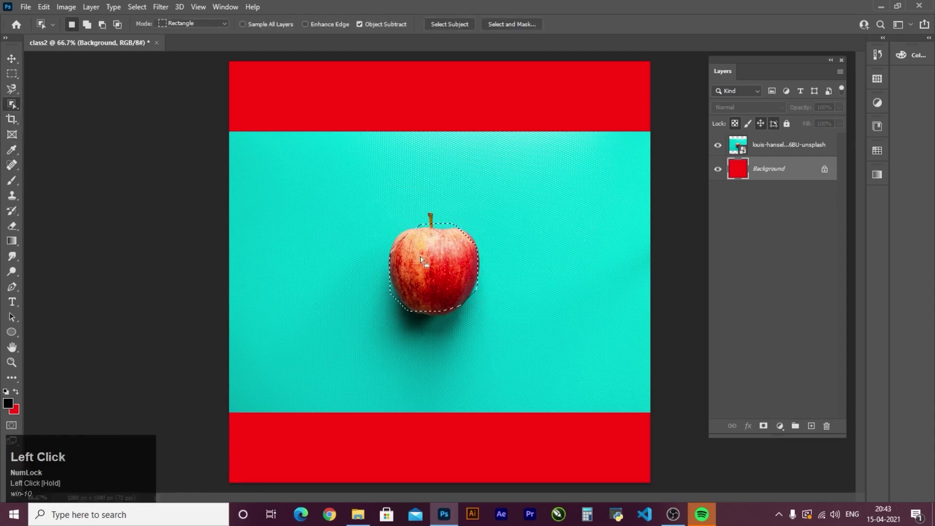
pyautogui.hotkey('ctrl', 'd')
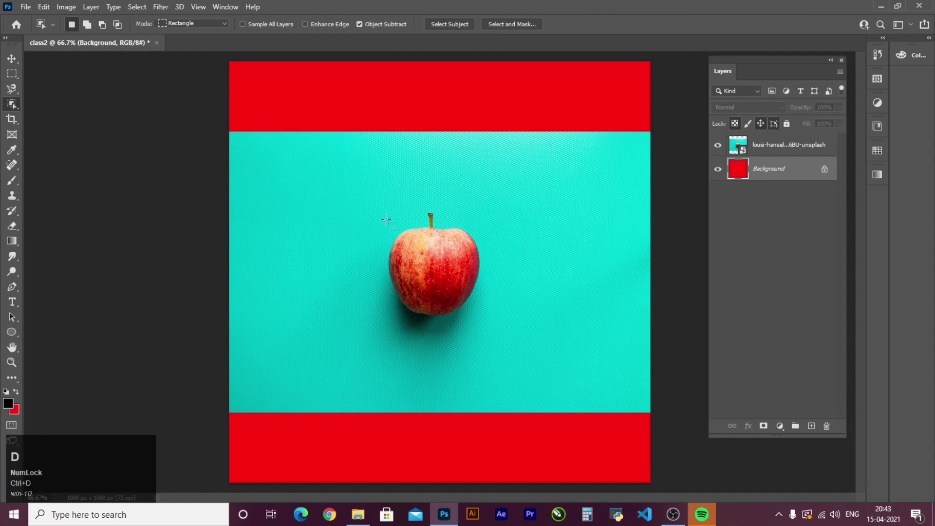
pyautogui.moveTo(381, 209); pyautogui.dragTo(482, 319)
pyautogui.hotkey('ctrl', 'd')
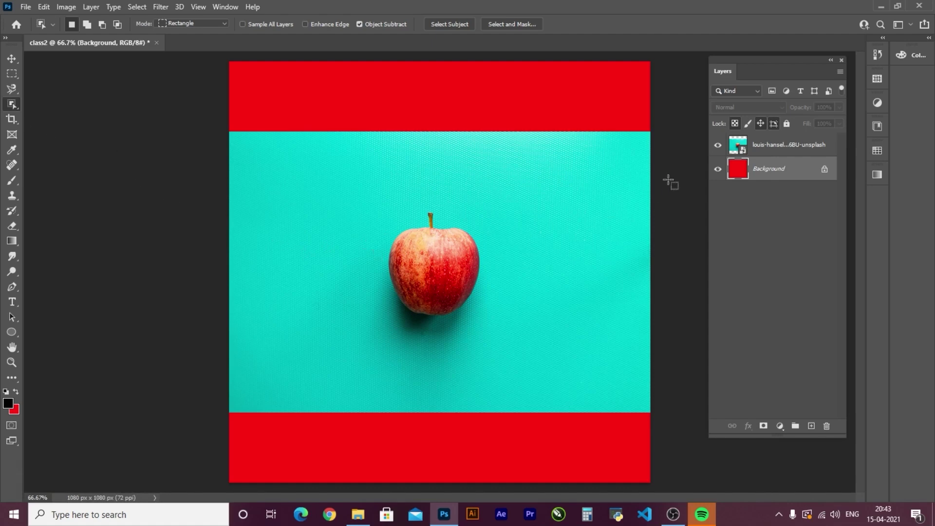
pyautogui.click(774, 148)
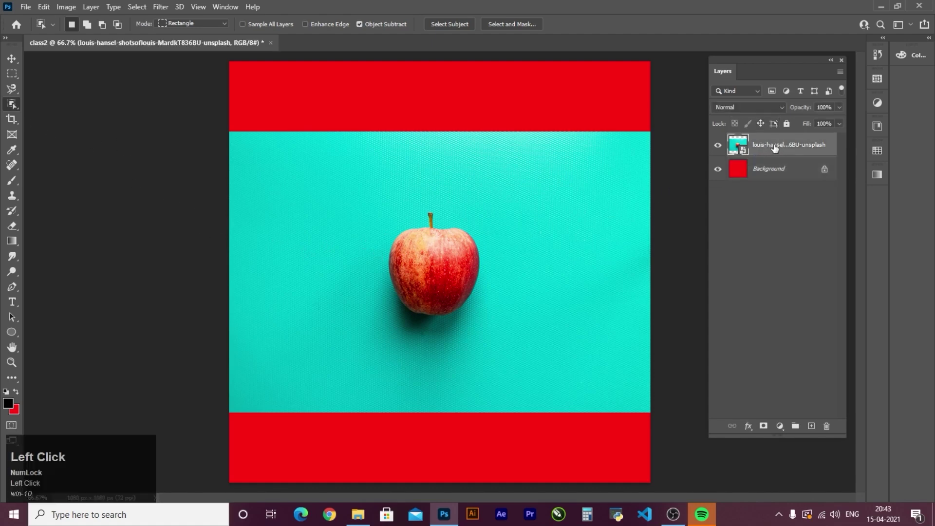
pyautogui.click(775, 172)
pyautogui.moveTo(383, 210); pyautogui.dragTo(509, 312)
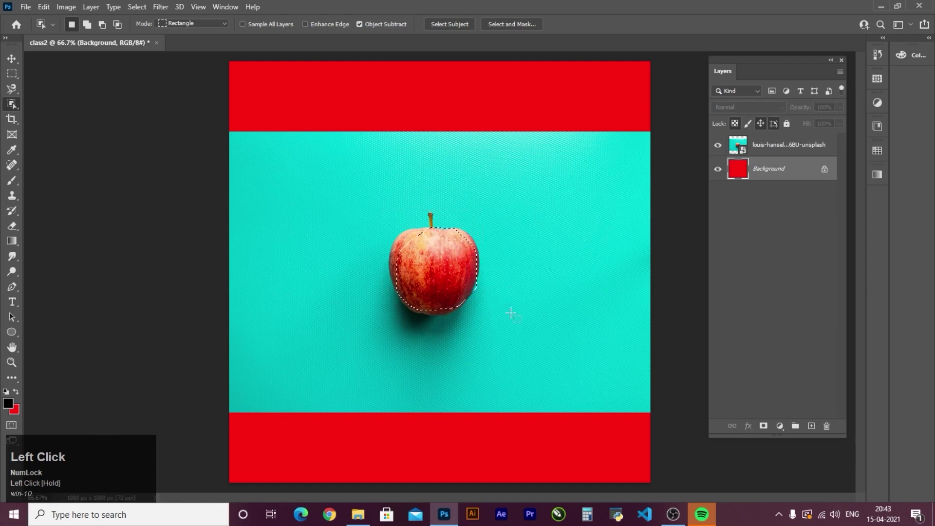
pyautogui.hotkey('ctrl', 'd')
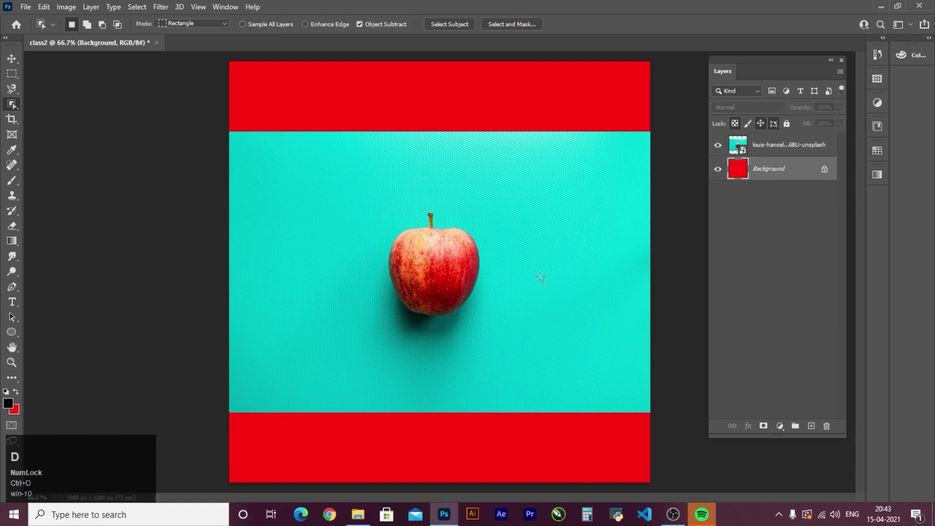
# Step: Activate the apple photo layer and select the apple with a rectangle of the Object Selection Tool
pyautogui.click(767, 150)
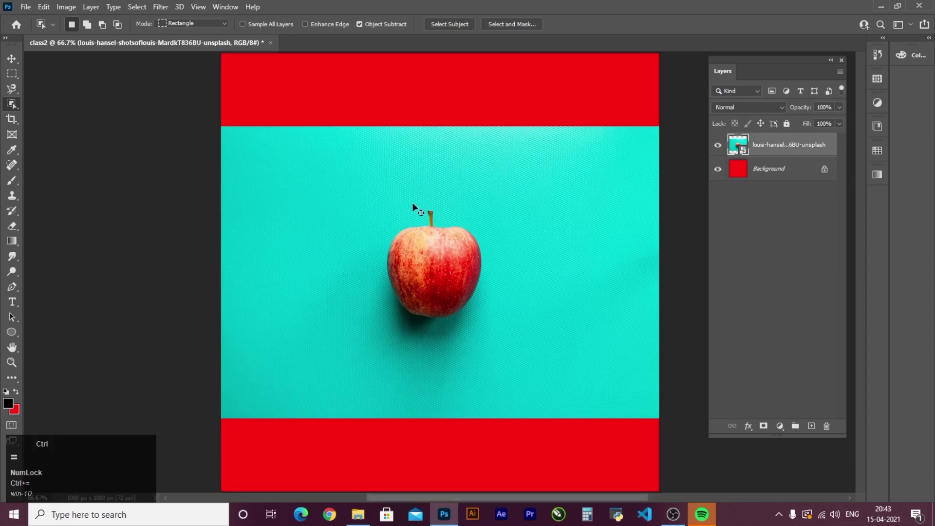
pyautogui.hotkey('ctrl', '=')
pyautogui.moveTo(330, 169); pyautogui.dragTo(517, 349)
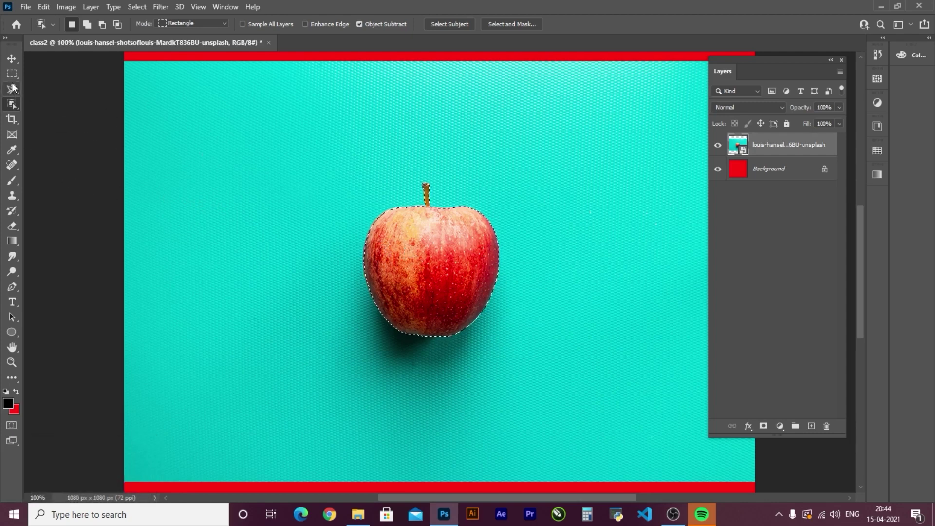
# Step: Invert the apple selection and try to delete the turquoise surroundings from the photo layer
pyautogui.rightClick(413, 233)
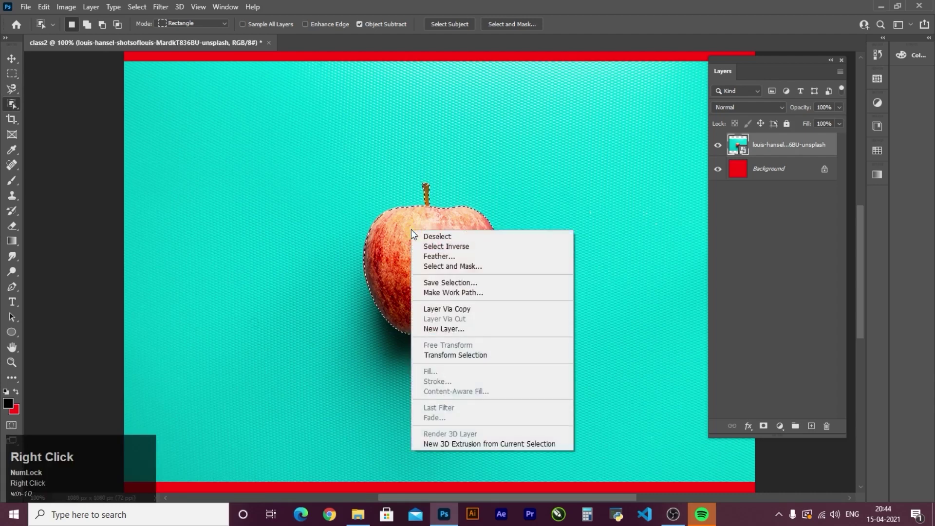
pyautogui.click(451, 249)
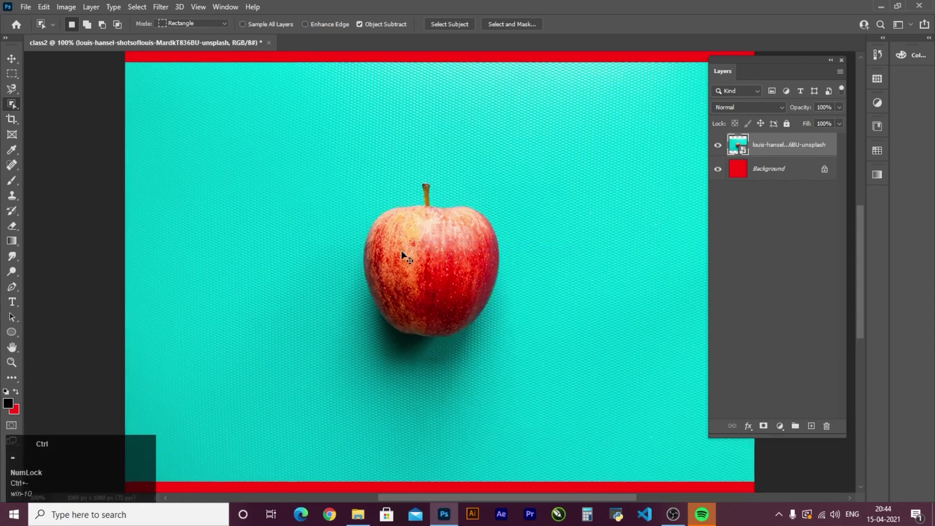
pyautogui.hotkey('ctrl', '-')
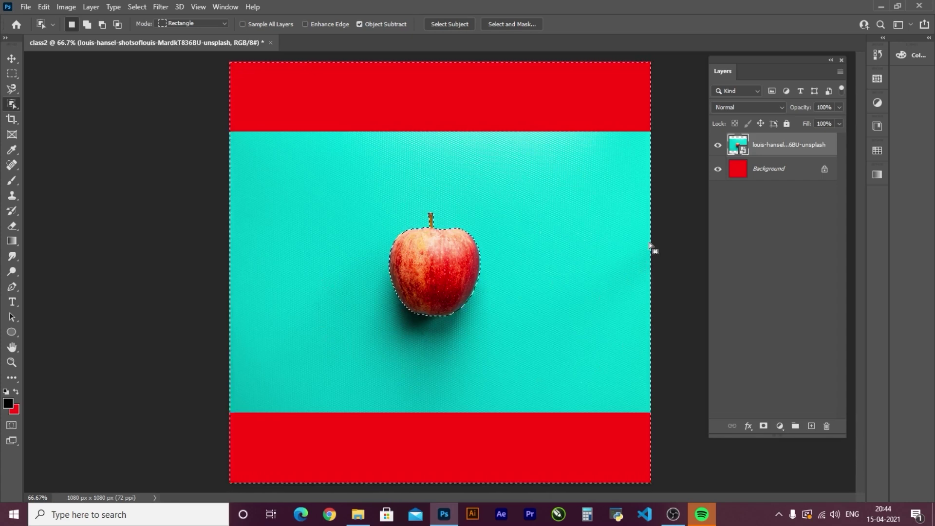
pyautogui.press('Delete')
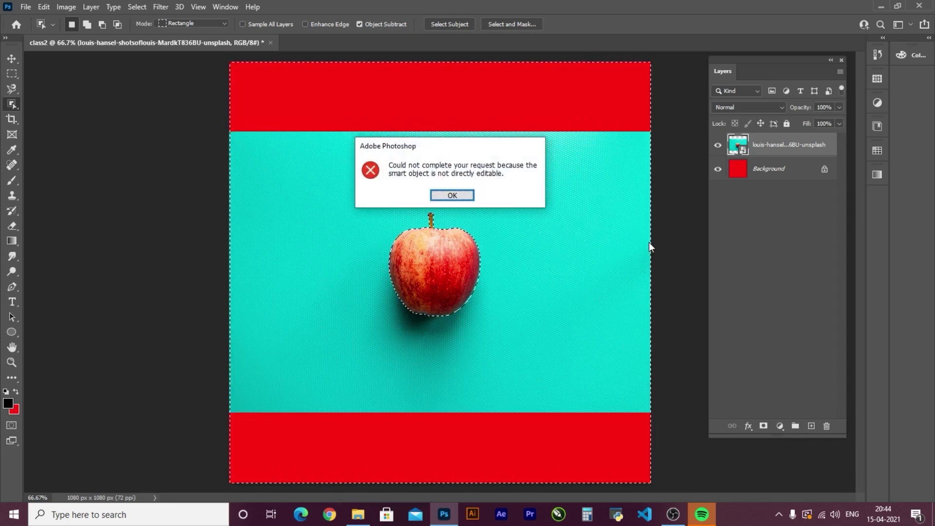
pyautogui.click(462, 199)
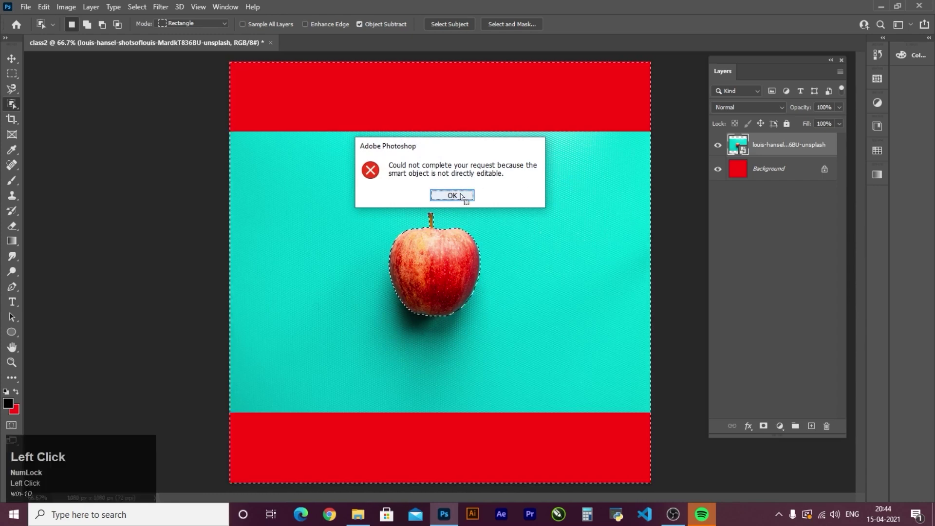
# Step: Copy the area around the apple to a new layer, check it with the photo layer hidden, and delete the copy
pyautogui.keyDown('ctrl'); pyautogui.click(743, 151); pyautogui.keyUp('ctrl')
pyautogui.hotkey('ctrl', 'j')
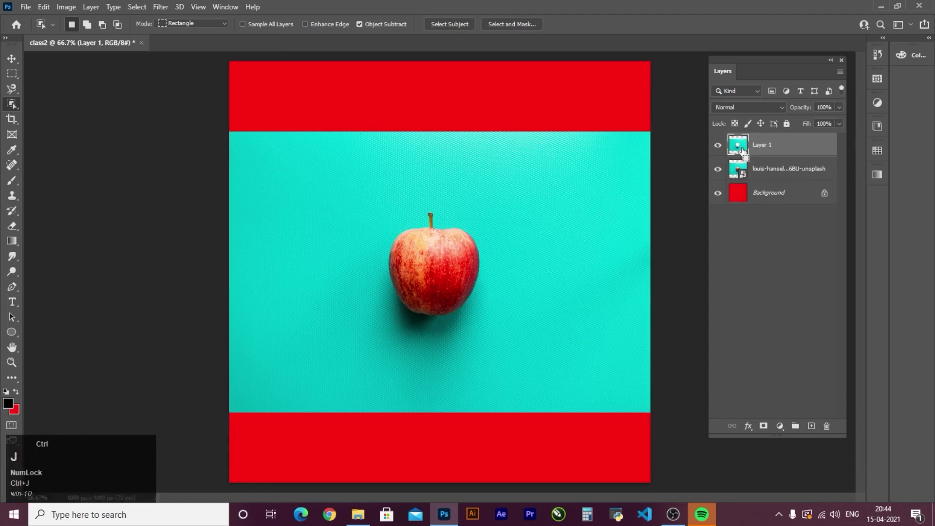
pyautogui.click(718, 172)
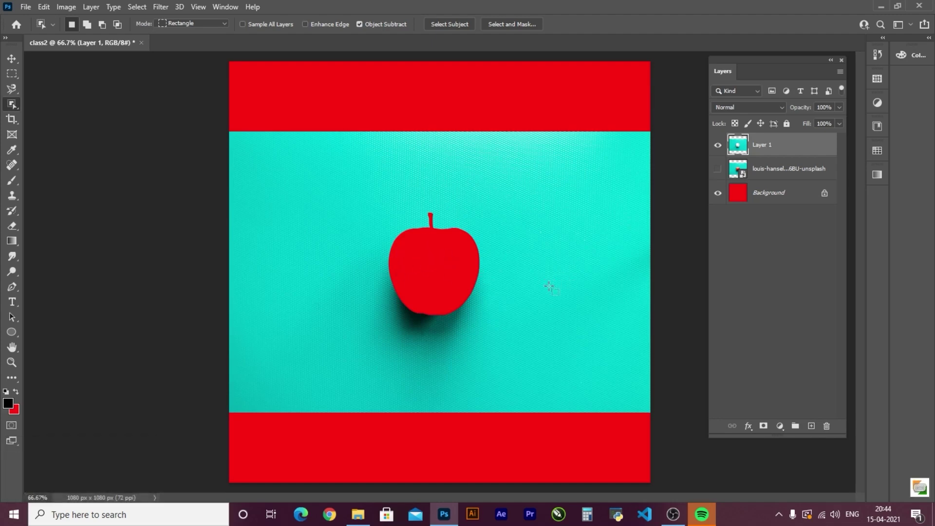
pyautogui.click(718, 168)
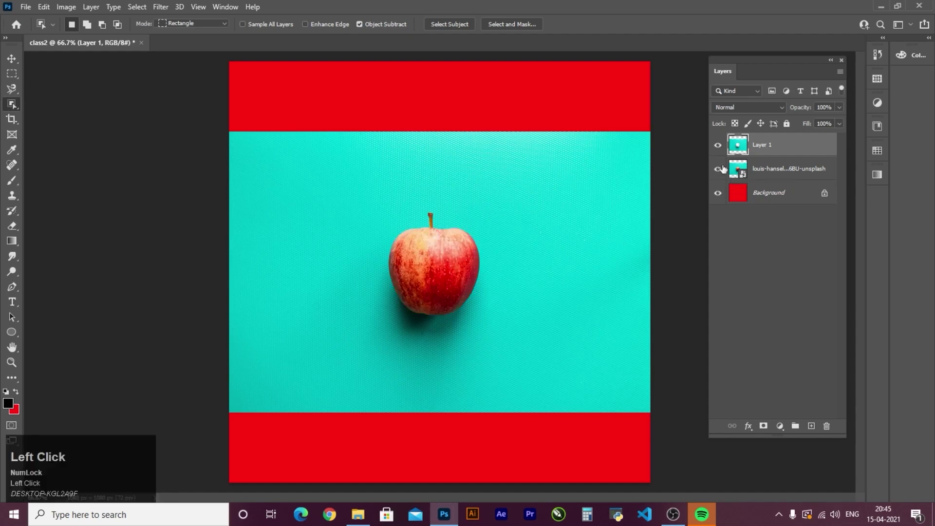
pyautogui.press('Delete')
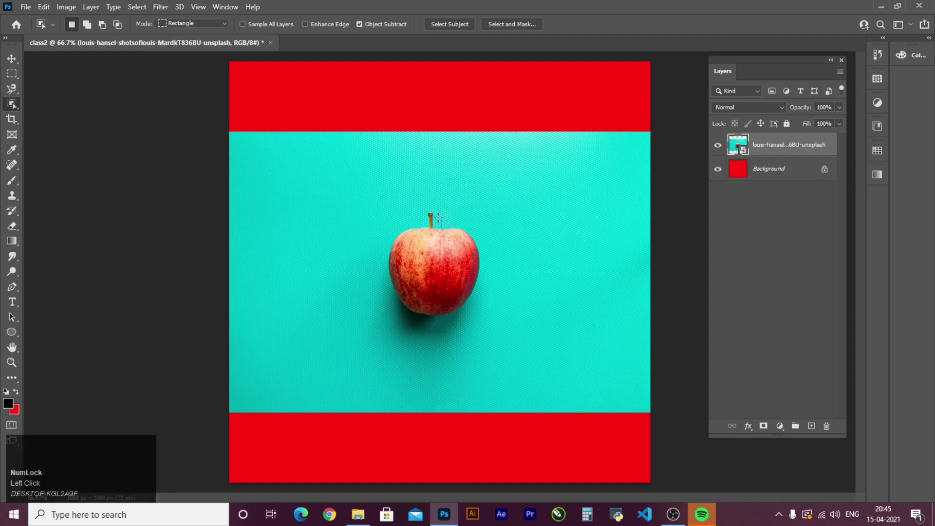
# Step: Undo back to the selection of the apple alone and feather it with a radius of 0.5 pixels
pyautogui.hotkey('ctrl', 'z')
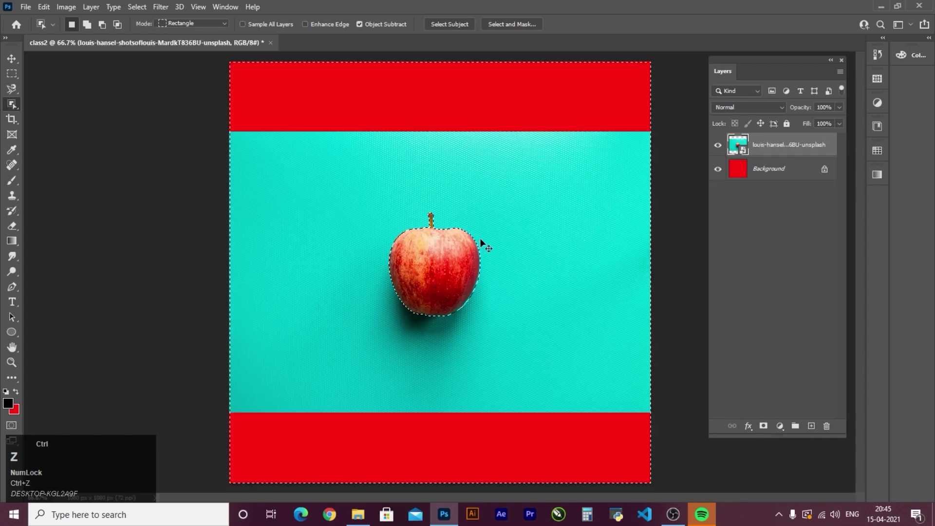
pyautogui.click(452, 247)
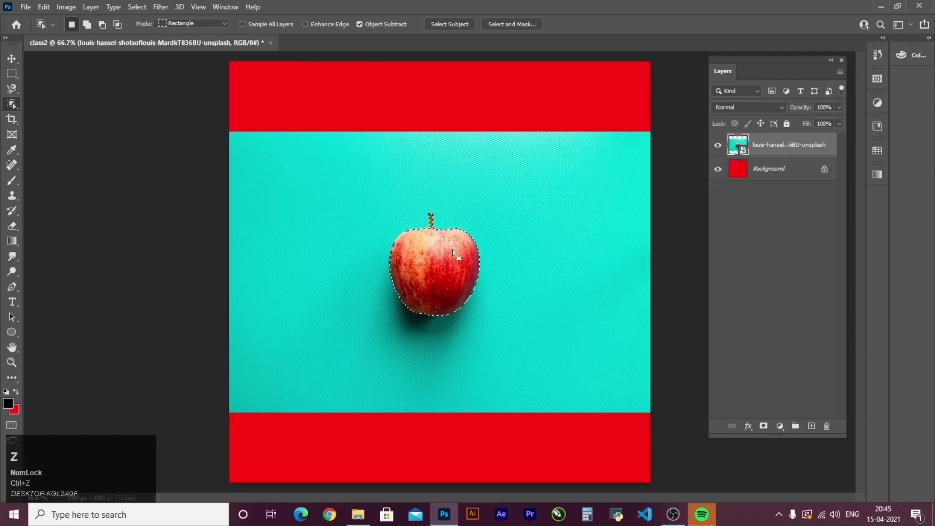
pyautogui.rightClick(423, 242)
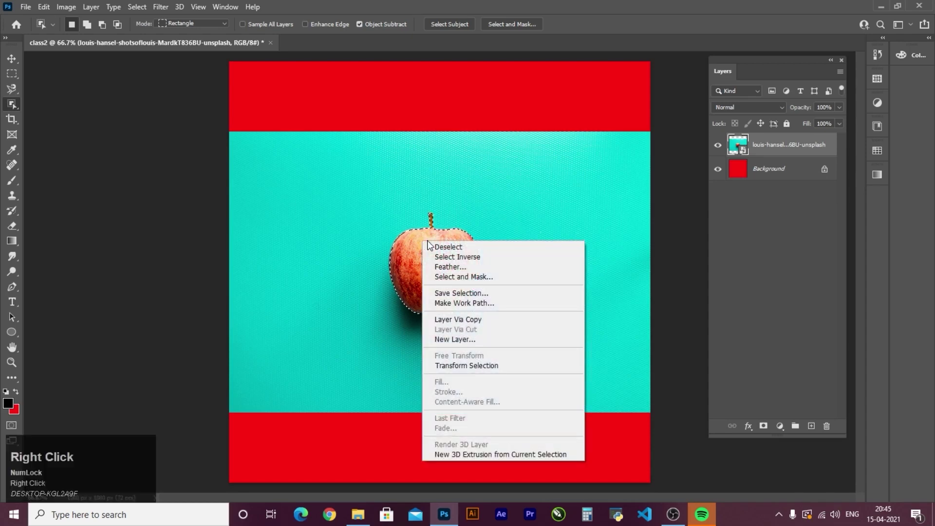
pyautogui.click(448, 266)
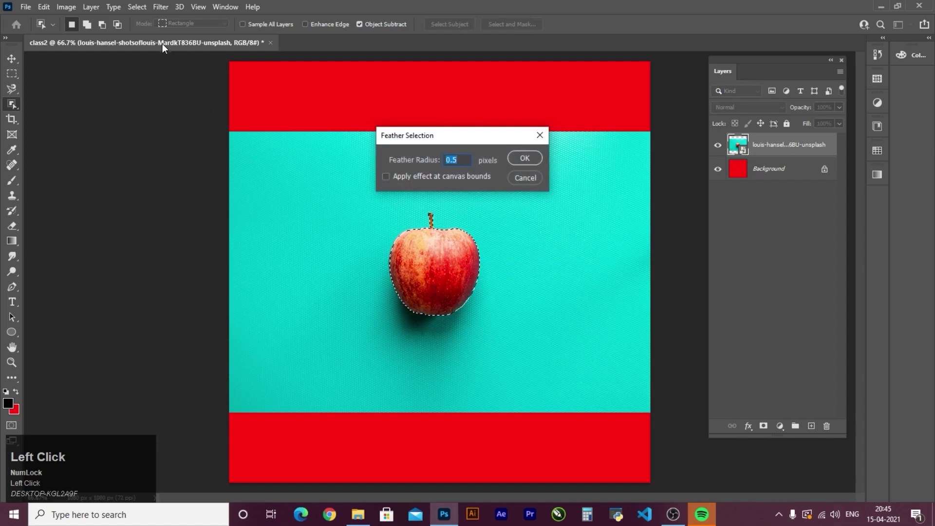
pyautogui.click(522, 157)
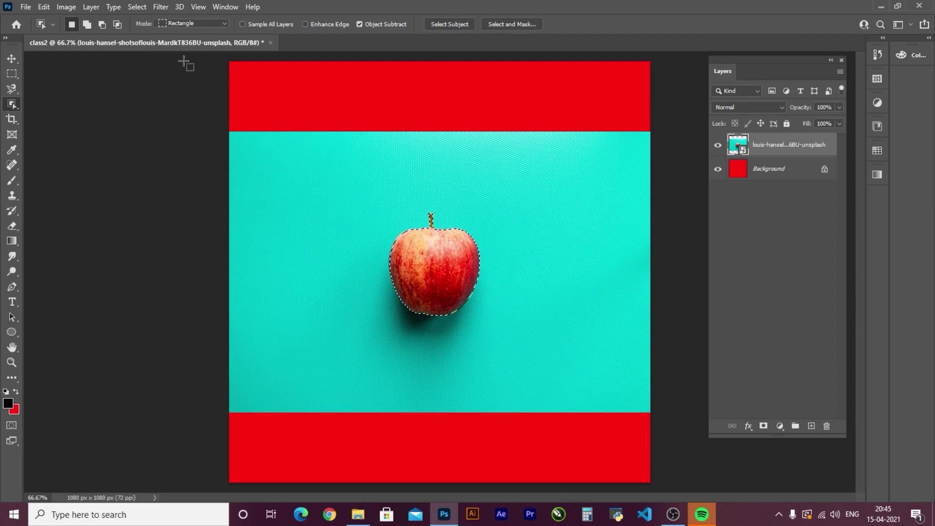
# Step: Feather the apple selection again with a radius of 10 pixels and inspect its edge up close
pyautogui.hotkey('ctrl', '=')
pyautogui.hotkey('ctrl', '=')
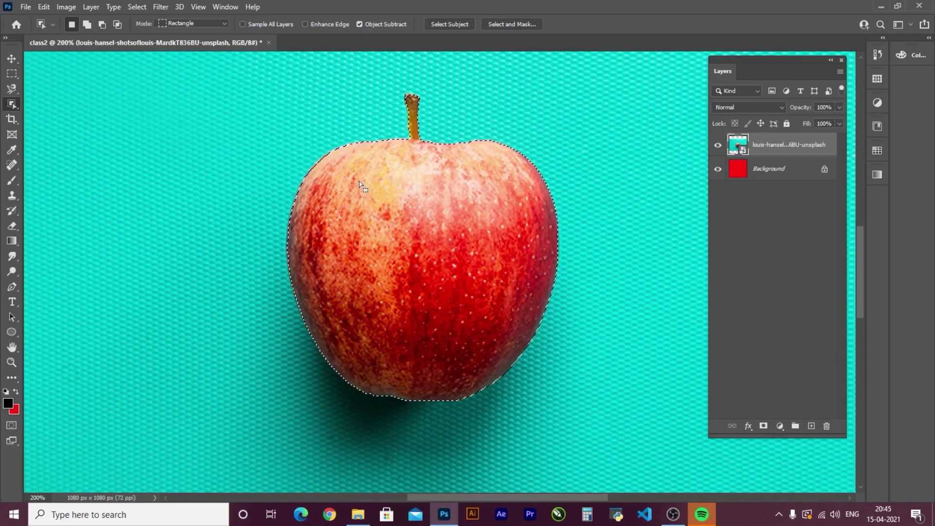
pyautogui.rightClick(408, 171)
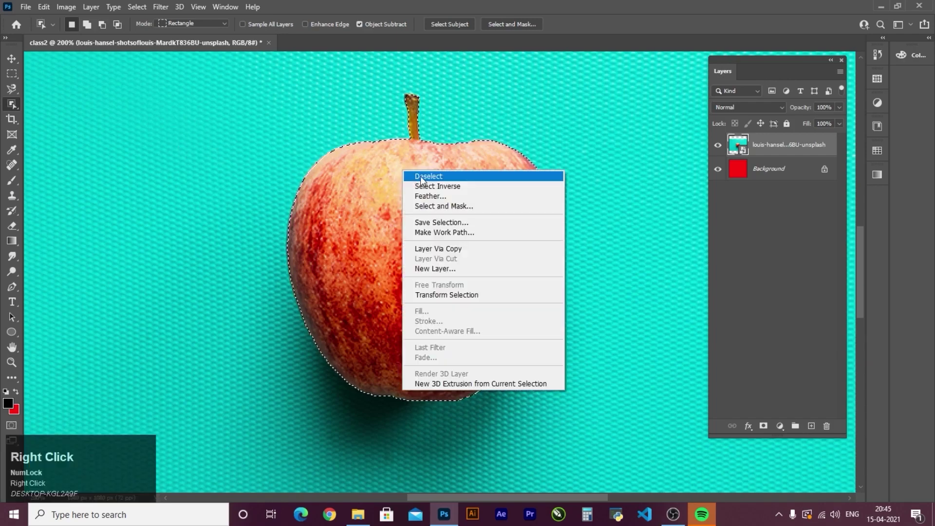
pyautogui.click(438, 197)
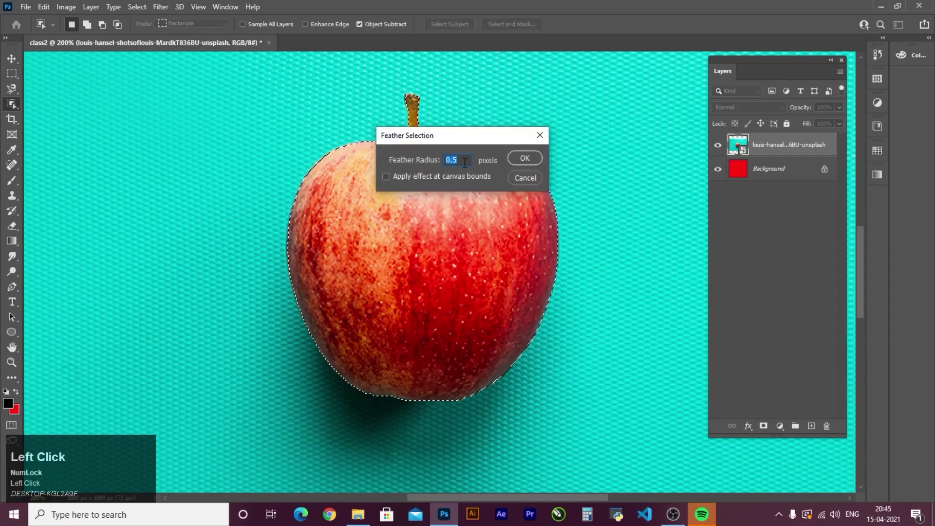
pyautogui.moveTo(466, 160); pyautogui.dragTo(443, 154)
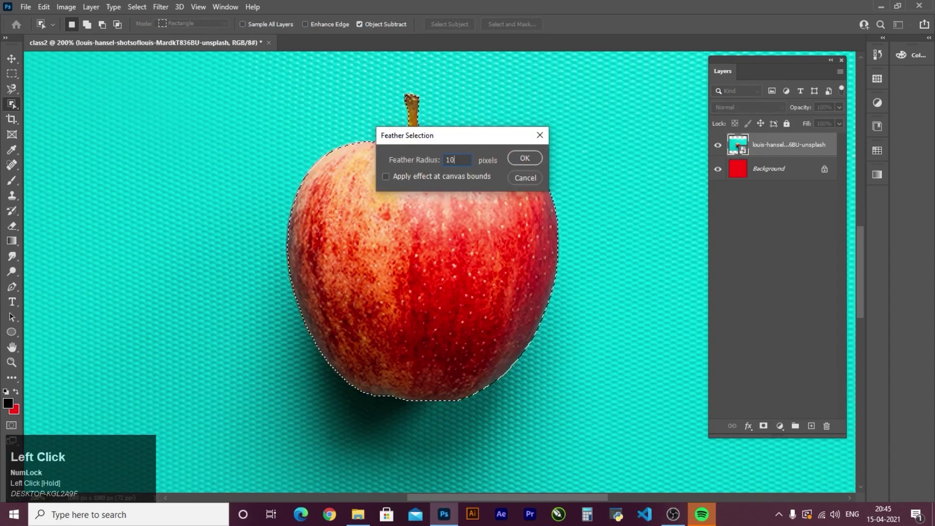
pyautogui.press('Return')
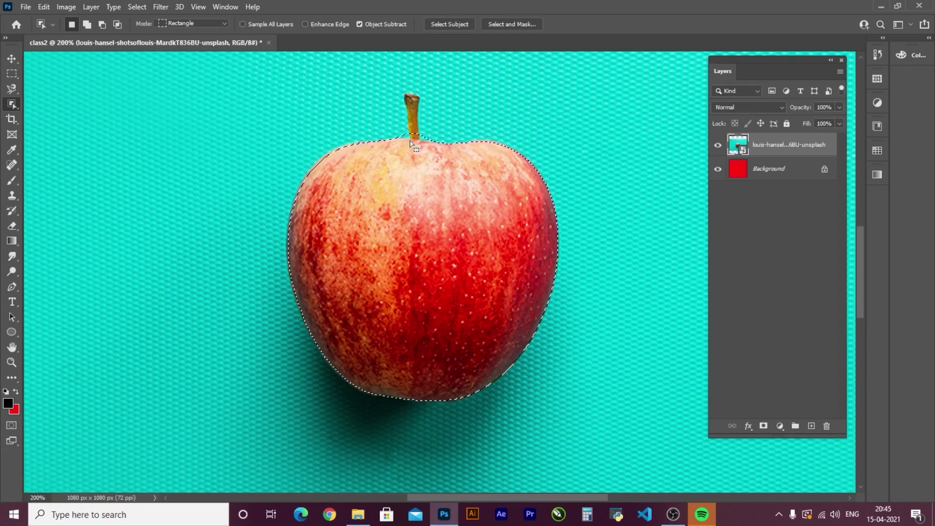
pyautogui.hotkey('ctrl', '+')
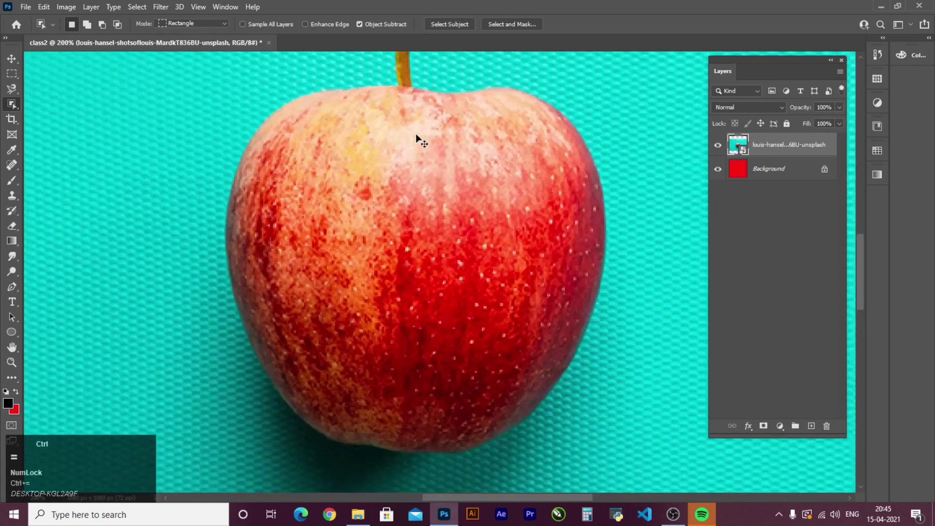
pyautogui.hotkey('ctrl', '-')
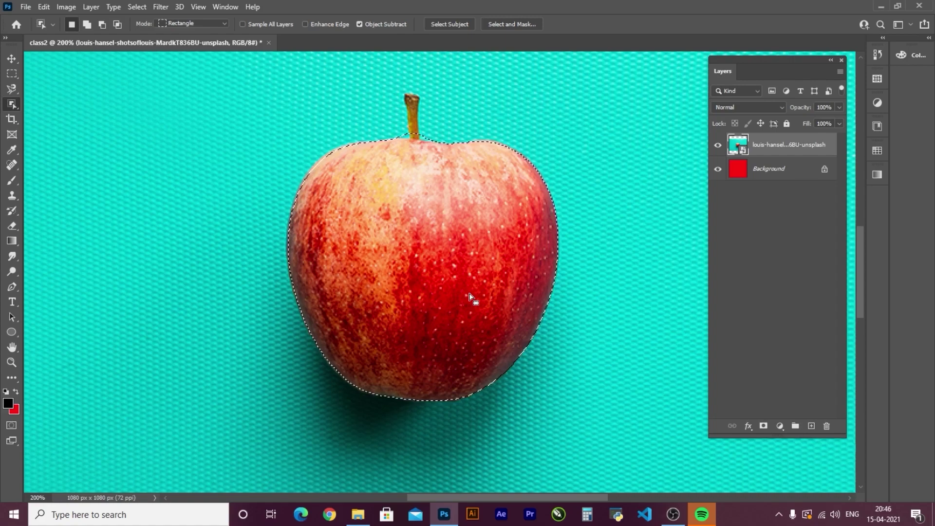
# Step: Copy the feathered apple to a new layer and, with the photo layer hidden, move the copy slightly down and to the left
pyautogui.hotkey('ctrl', 'j')
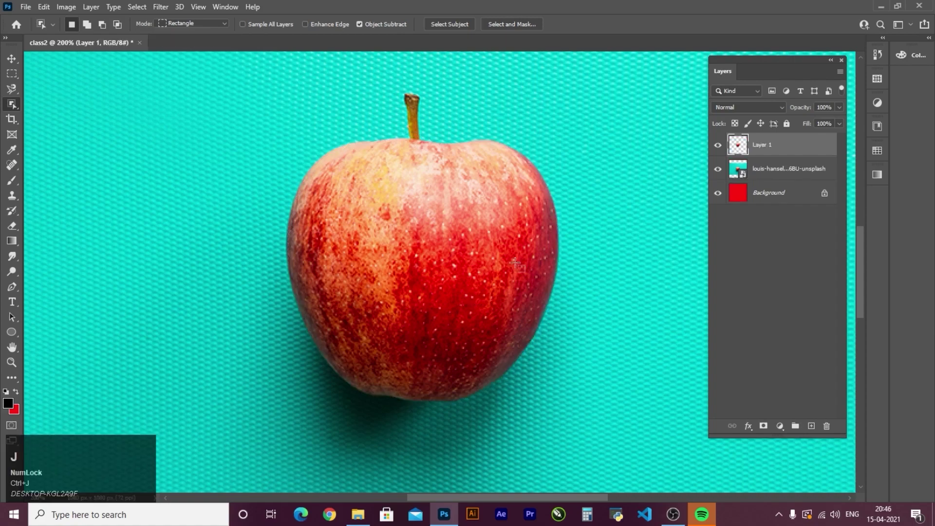
pyautogui.click(717, 170)
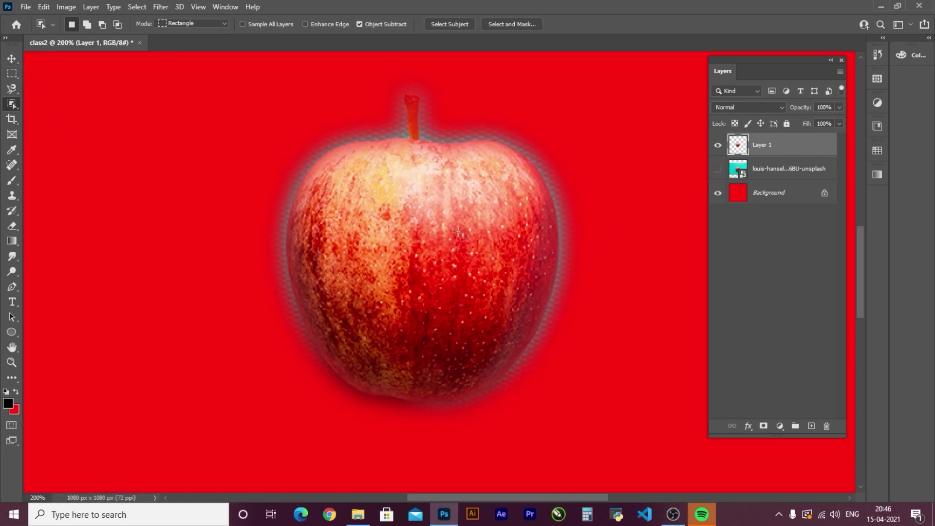
pyautogui.click(12, 58)
pyautogui.moveTo(428, 256); pyautogui.dragTo(409, 269)
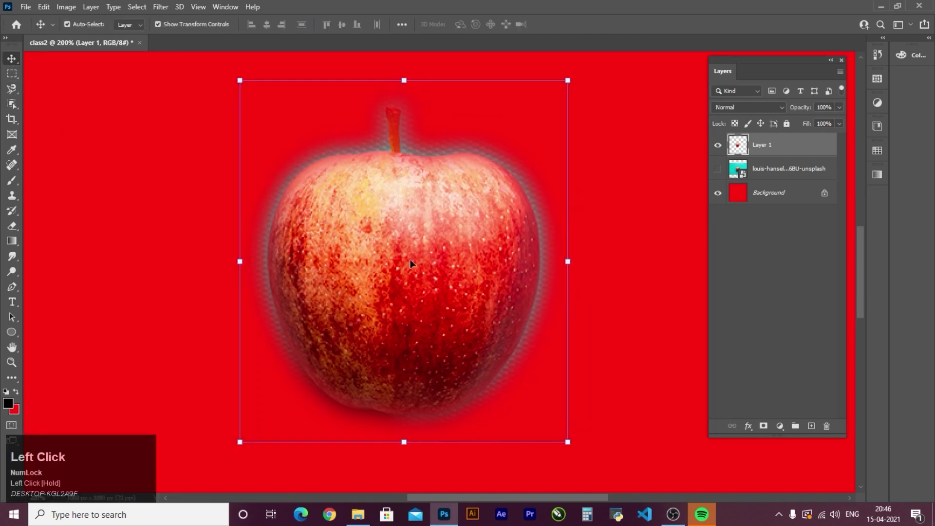